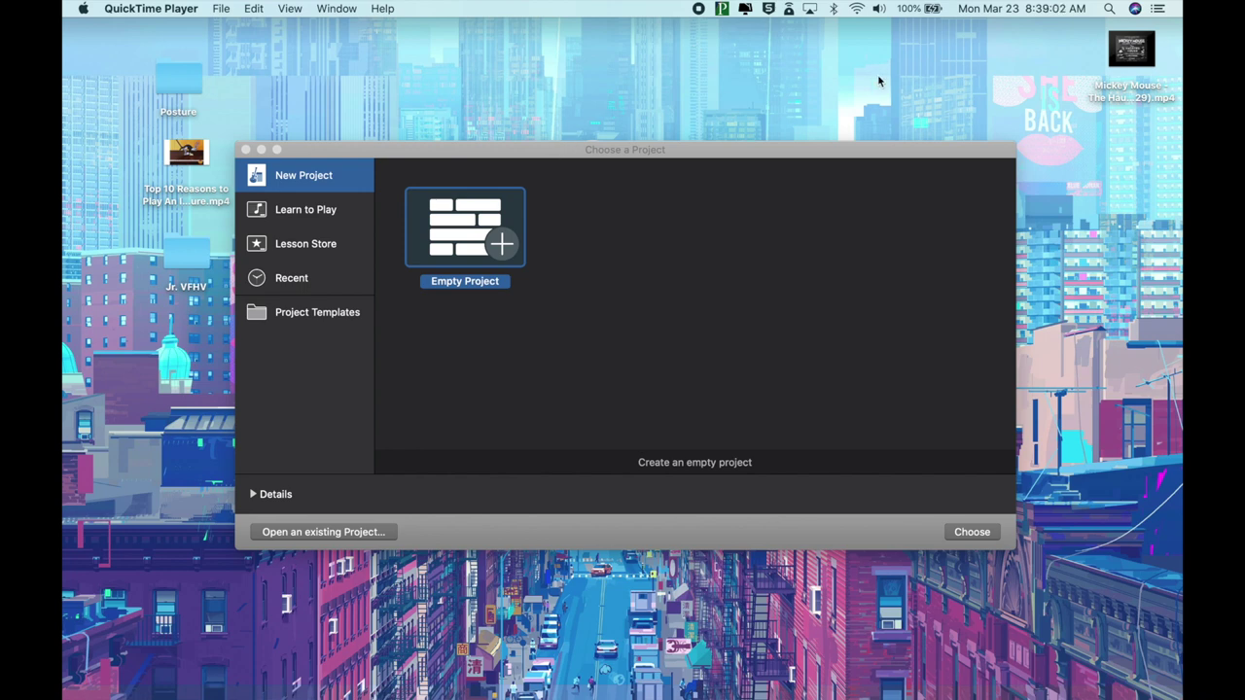
click(1119, 58)
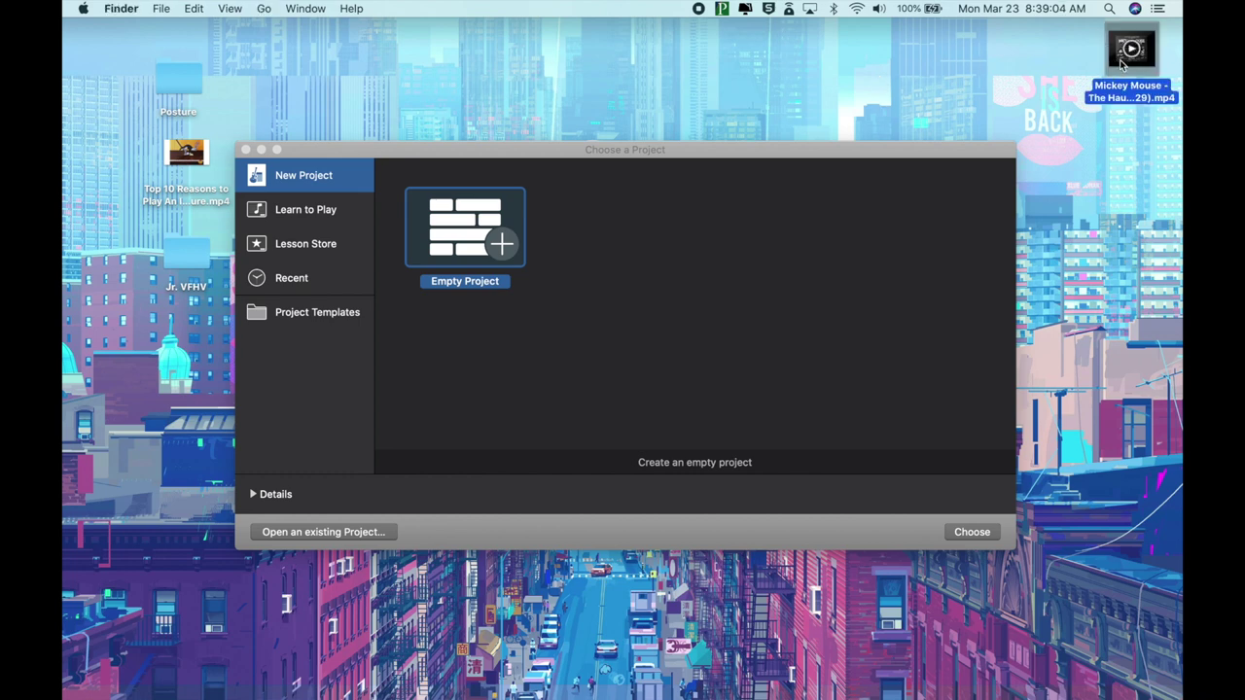
mouse_move(1115, 66)
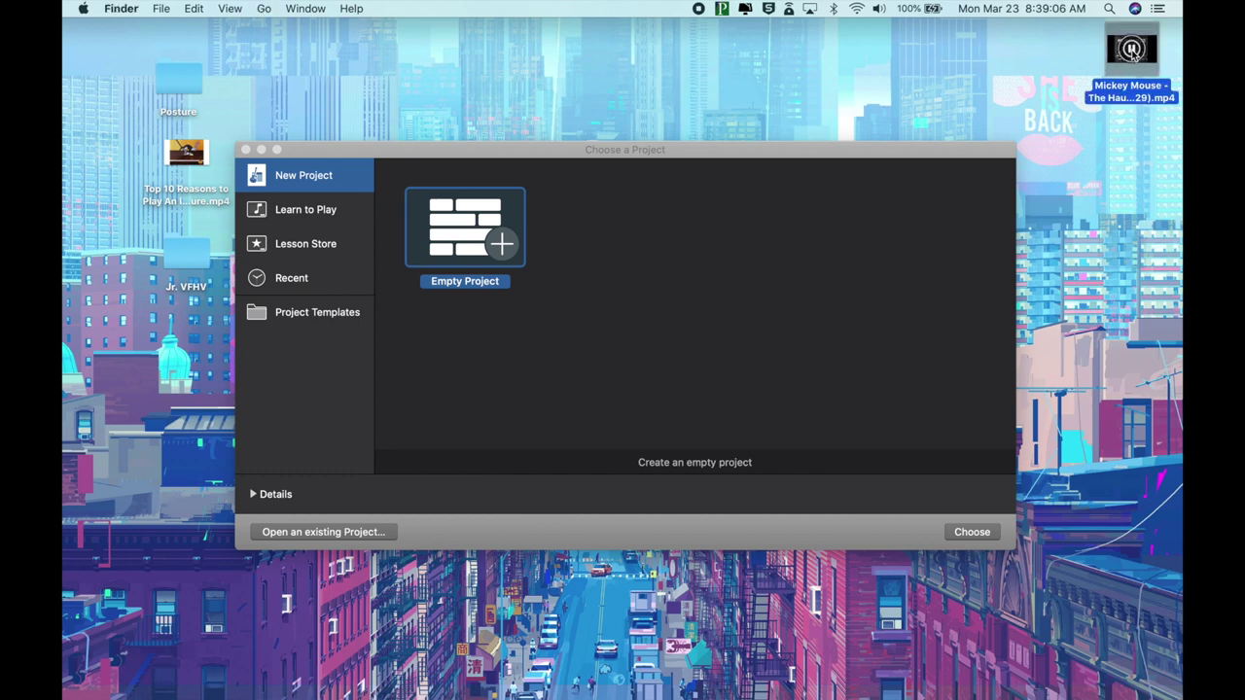
key(space)
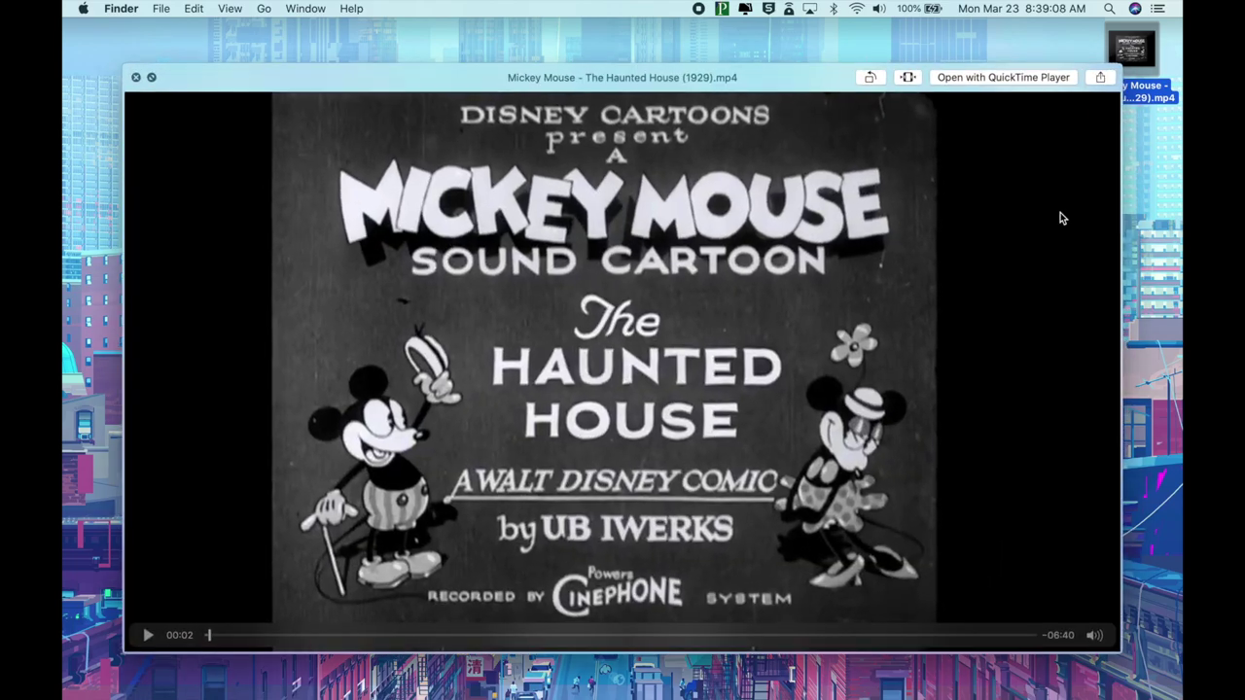
click(268, 640)
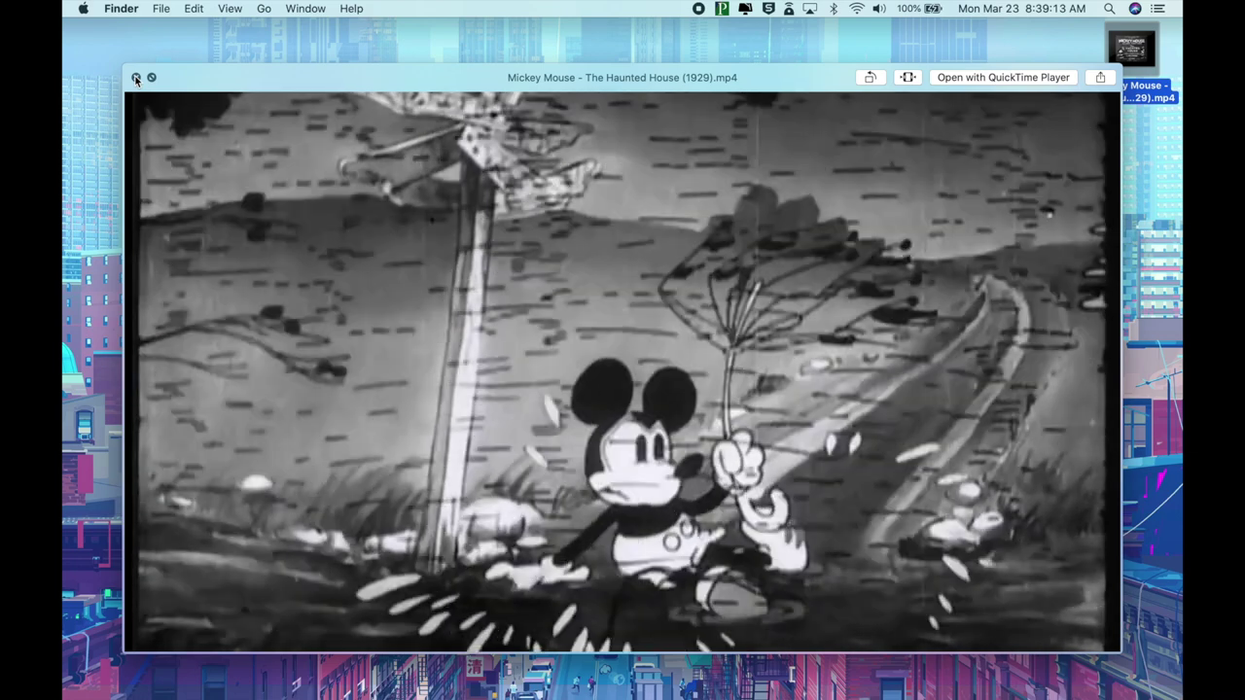
click(136, 77)
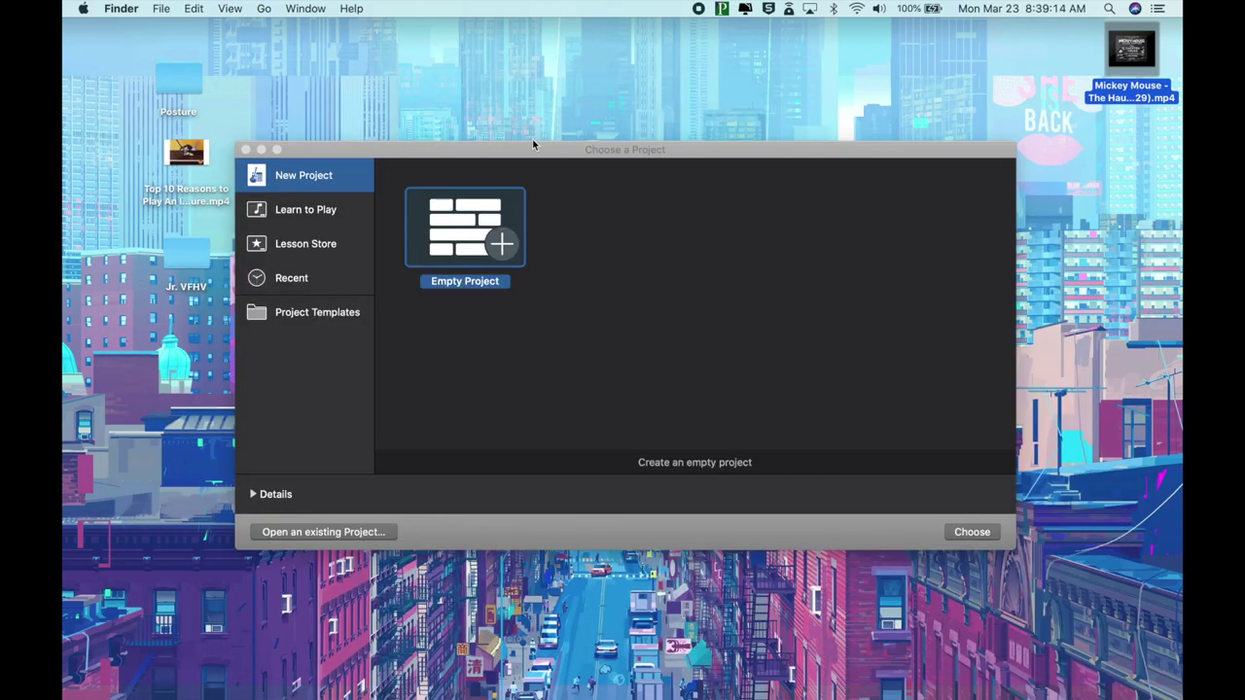
Start a new Empty Project and add a Classic Electric Piano software instrument track
click(635, 152)
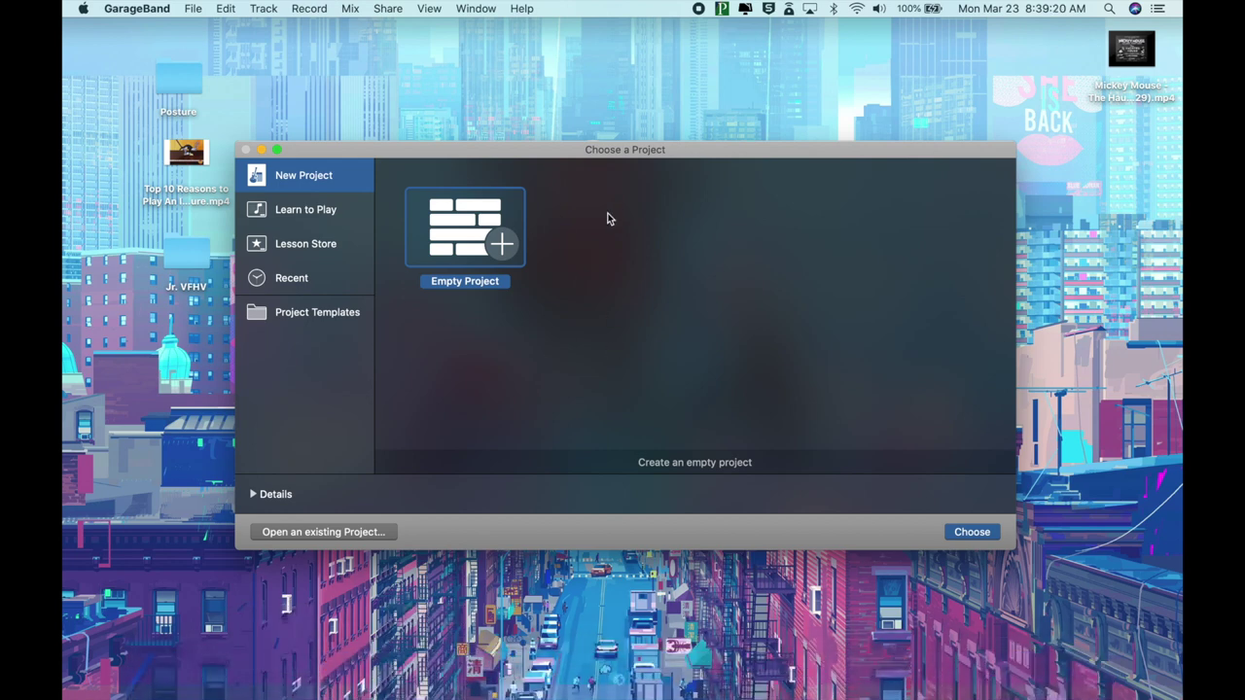
double_click(449, 237)
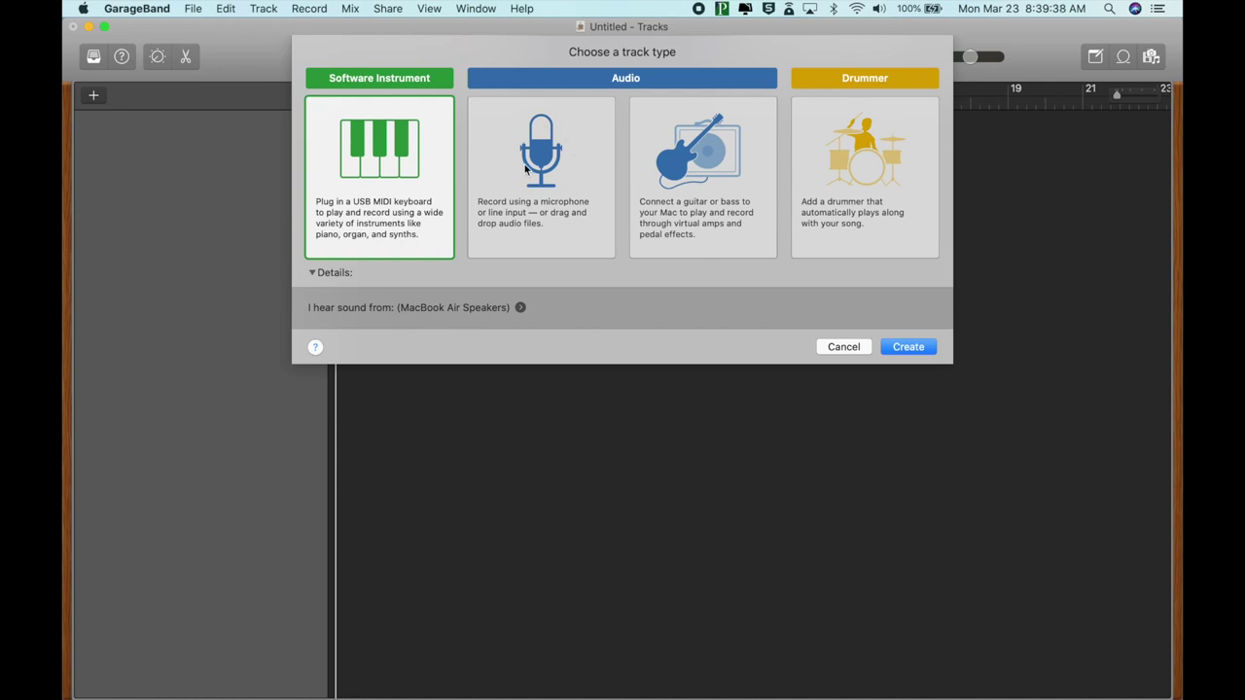
double_click(395, 203)
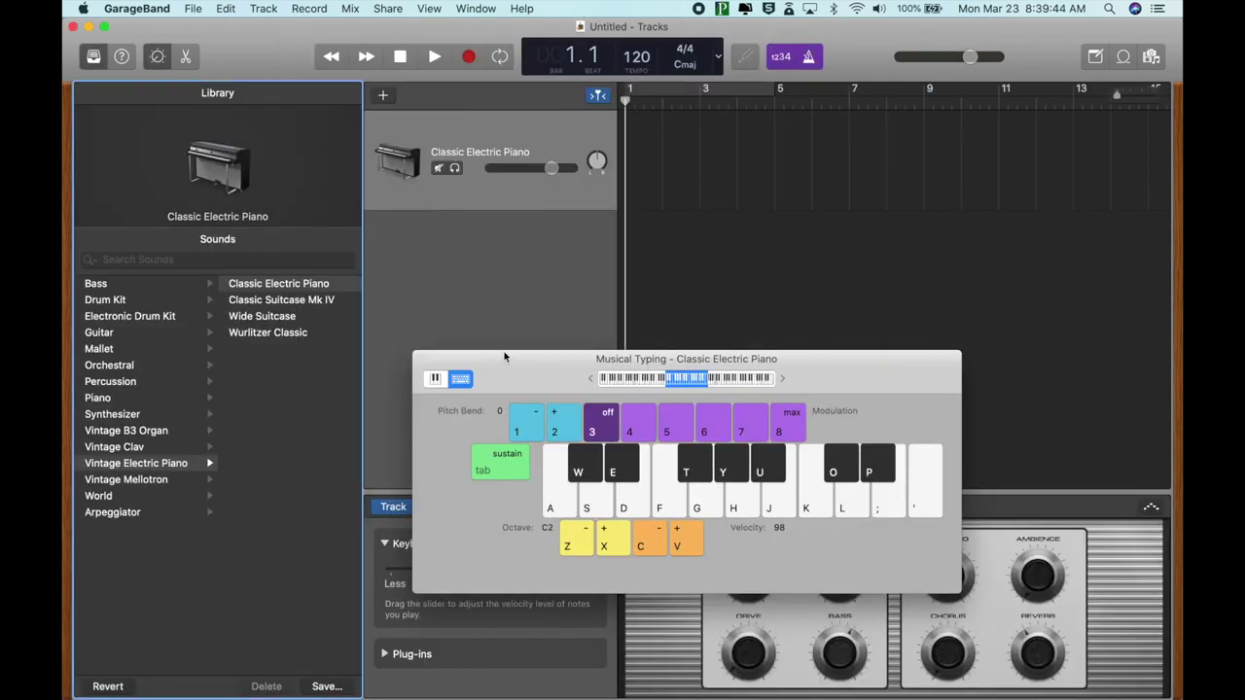
Close the Musical Typing keyboard and hide the Library and Smart Controls panels
drag(524, 372, 513, 291)
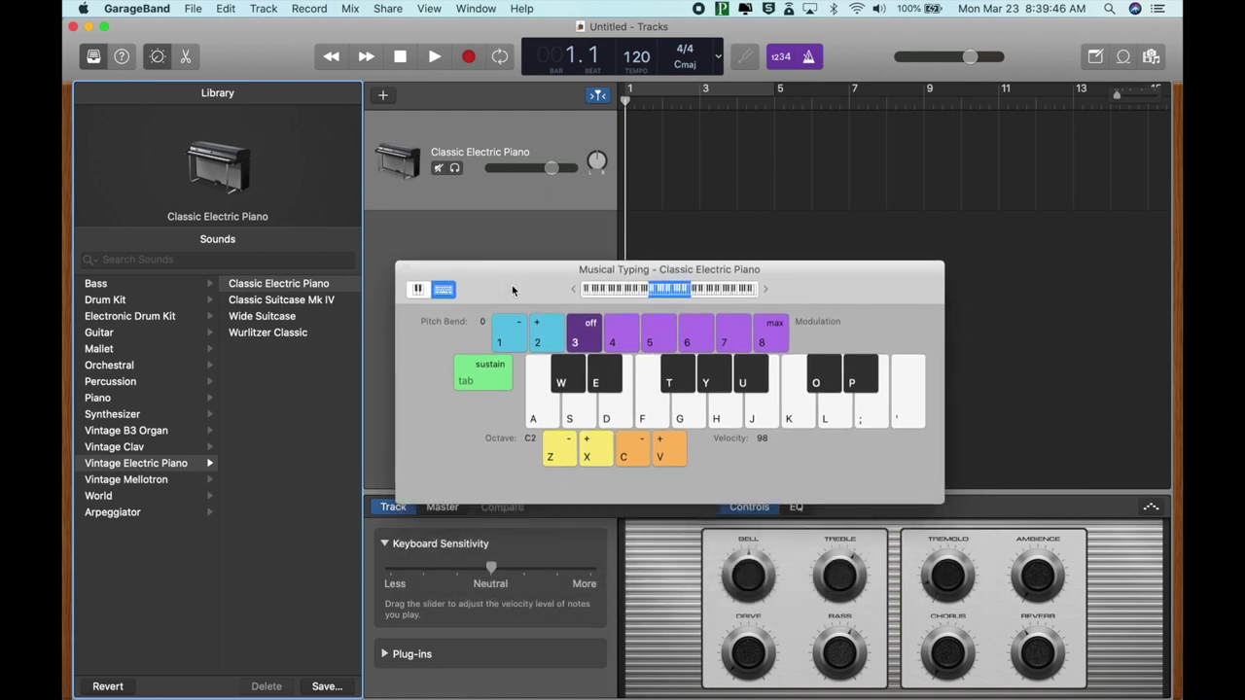
click(406, 269)
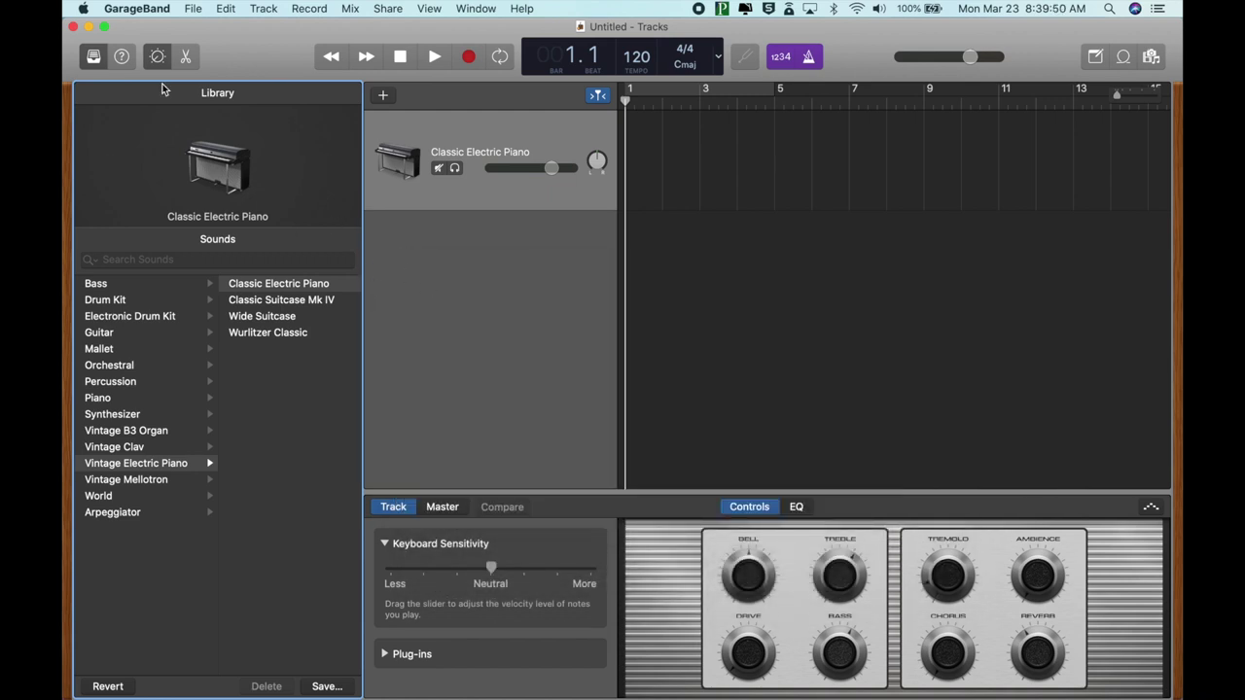
click(93, 56)
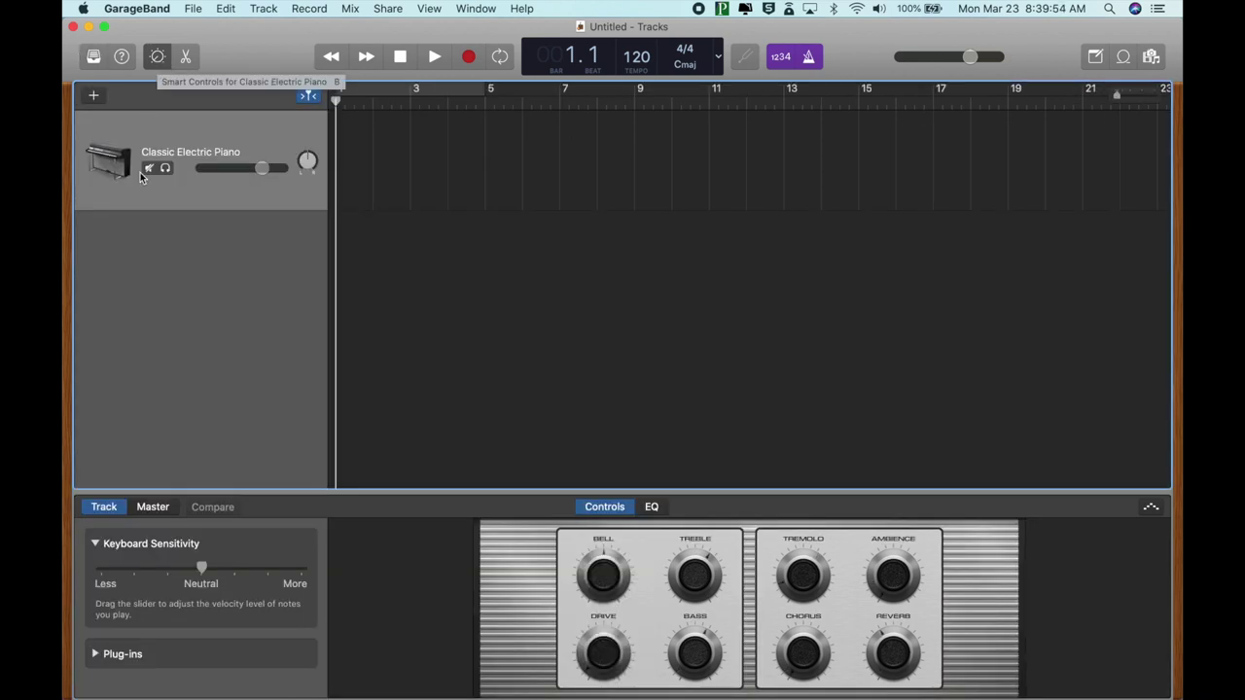
click(158, 56)
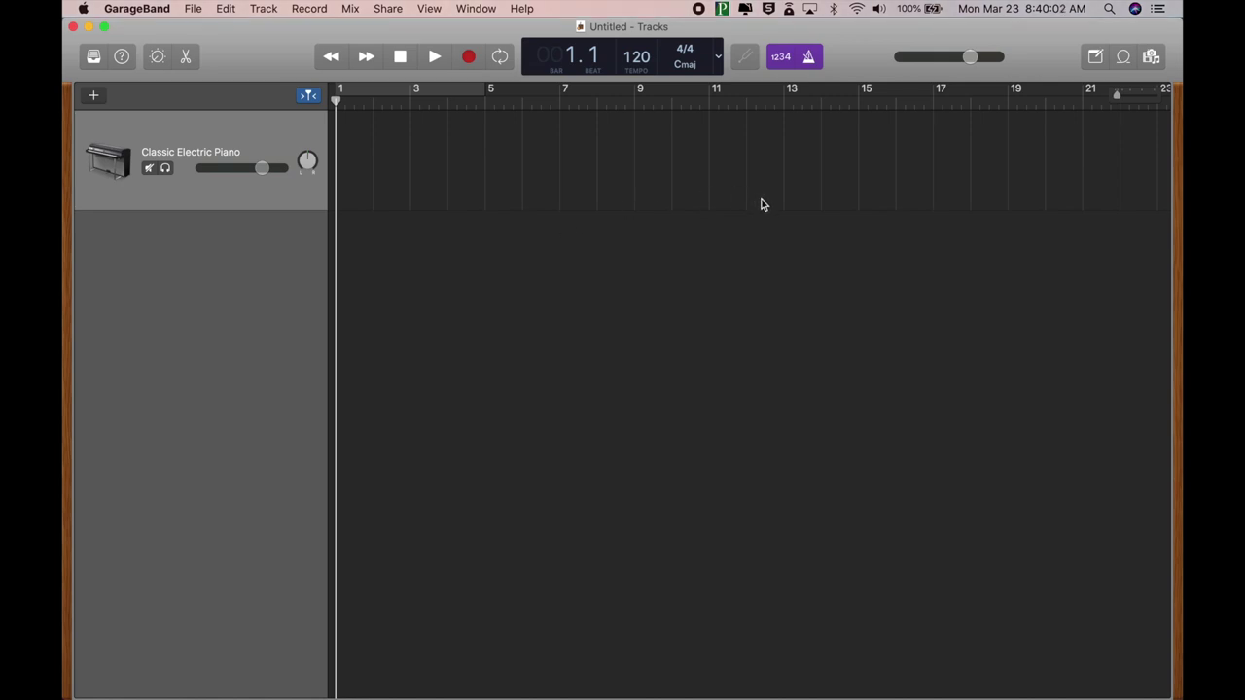
Import the Mickey Mouse Haunted House mp4 from the desktop as a movie track, closing its window
drag(1071, 27, 959, 33)
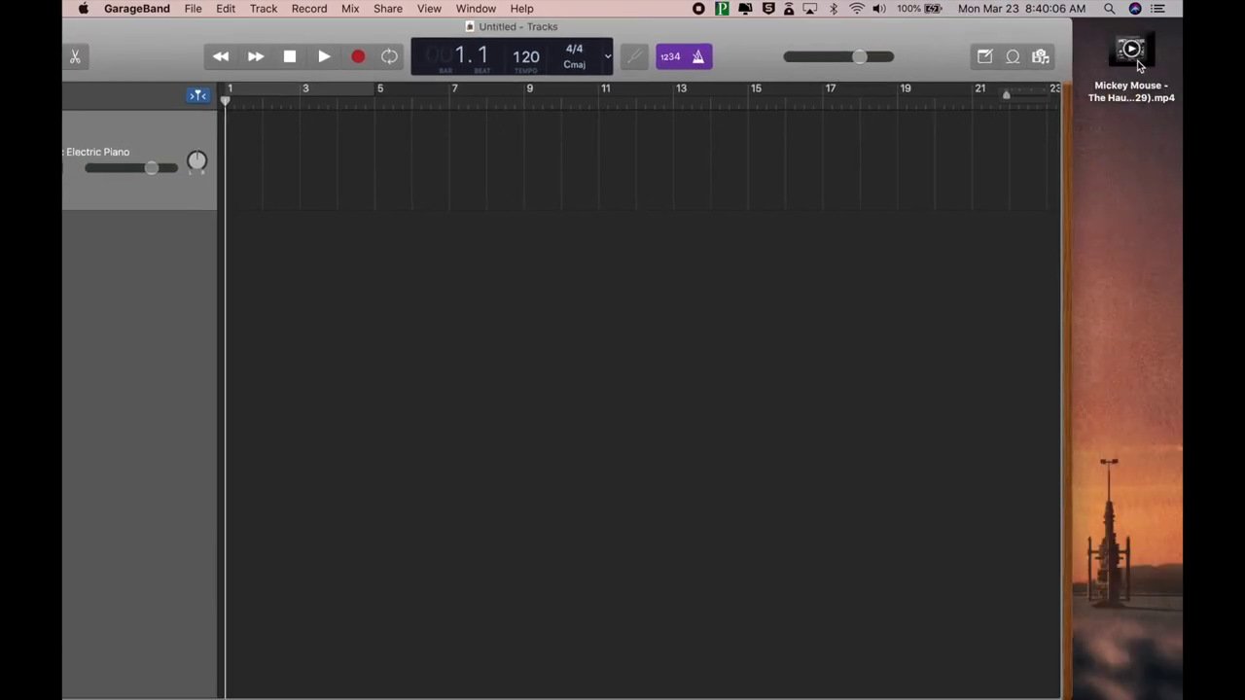
mouse_move(1136, 56)
drag(1137, 56, 321, 257)
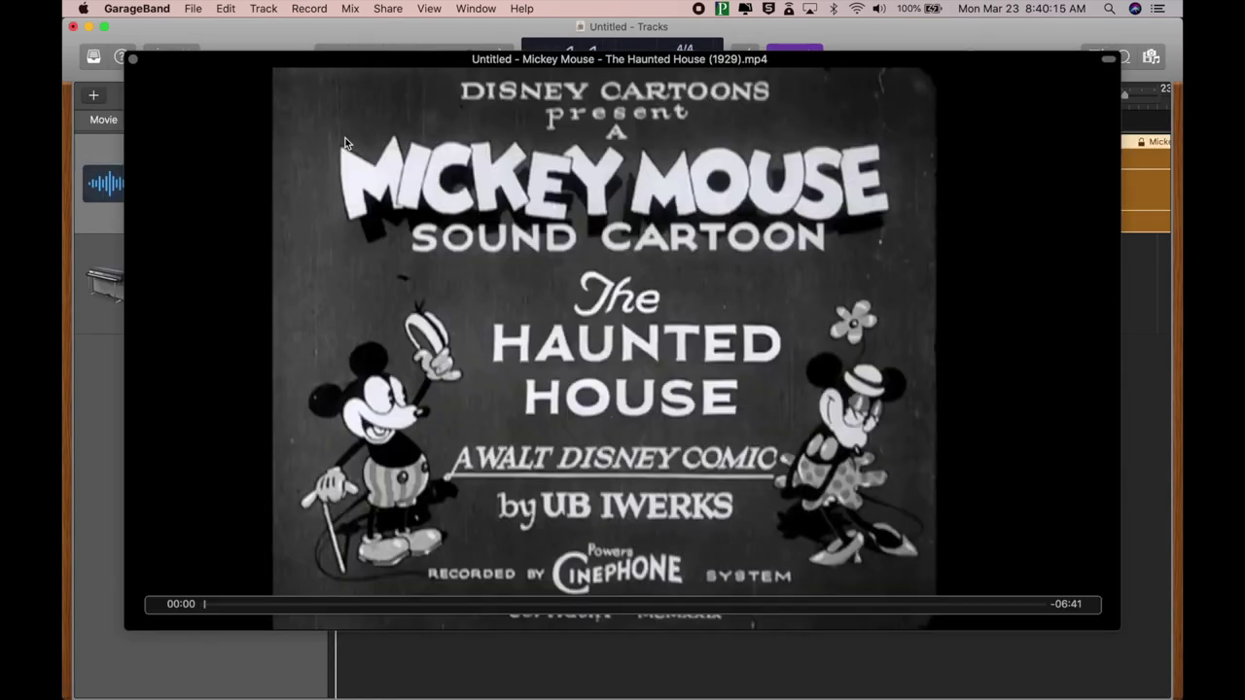
click(133, 61)
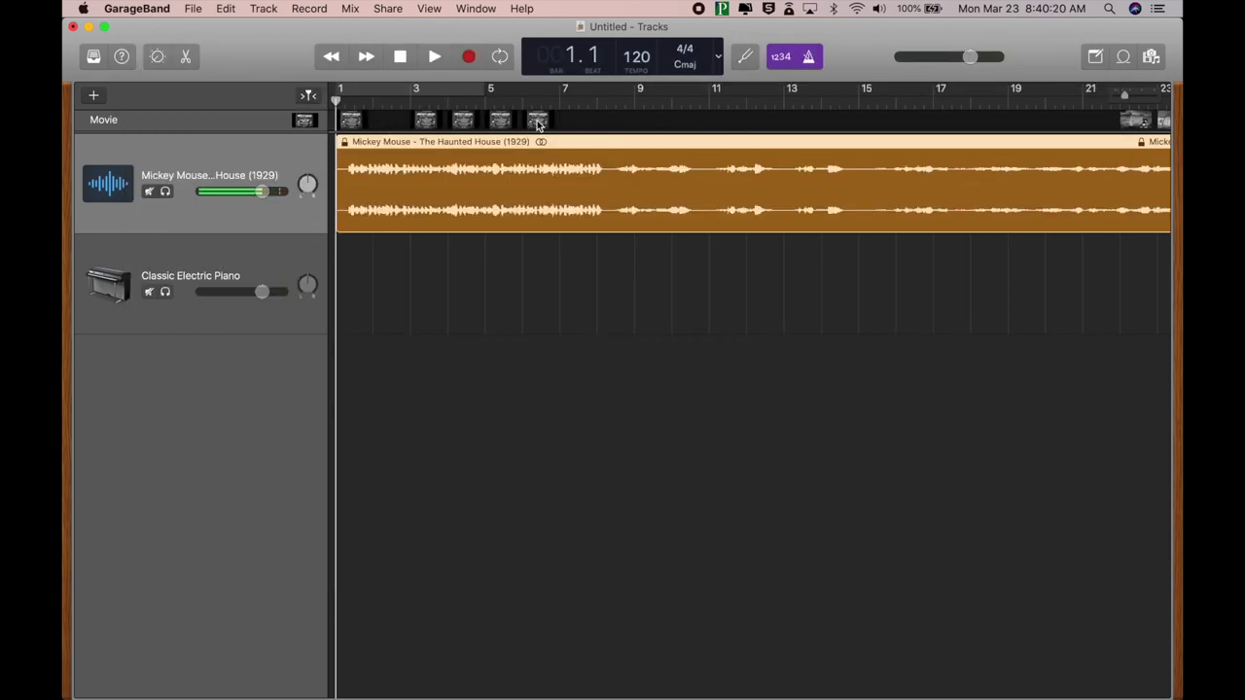
scroll(827, 115, right, 10)
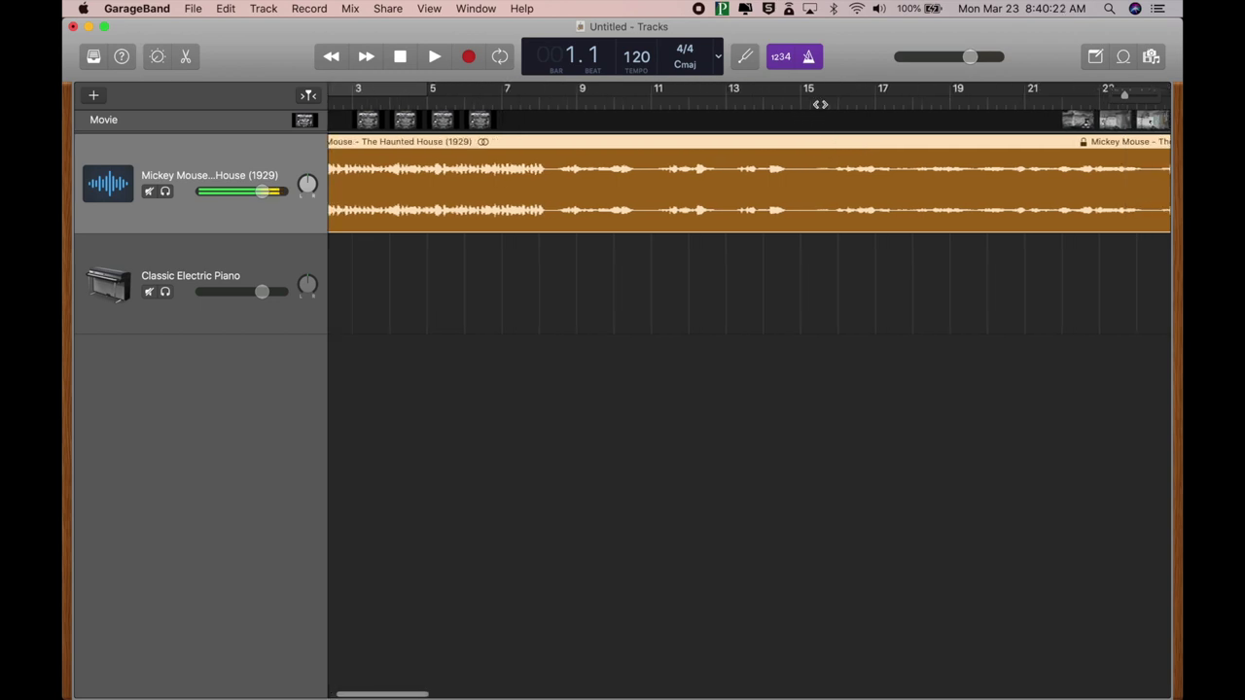
scroll(821, 104, right, 3)
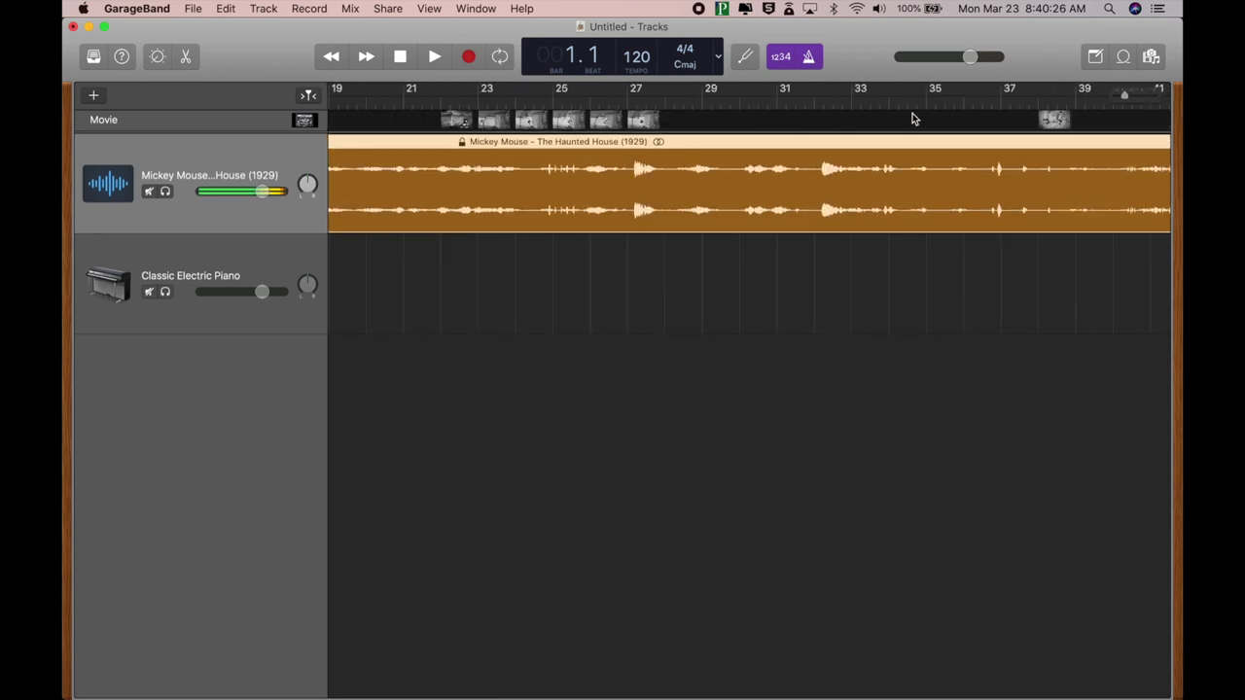
scroll(630, 196, left, 10)
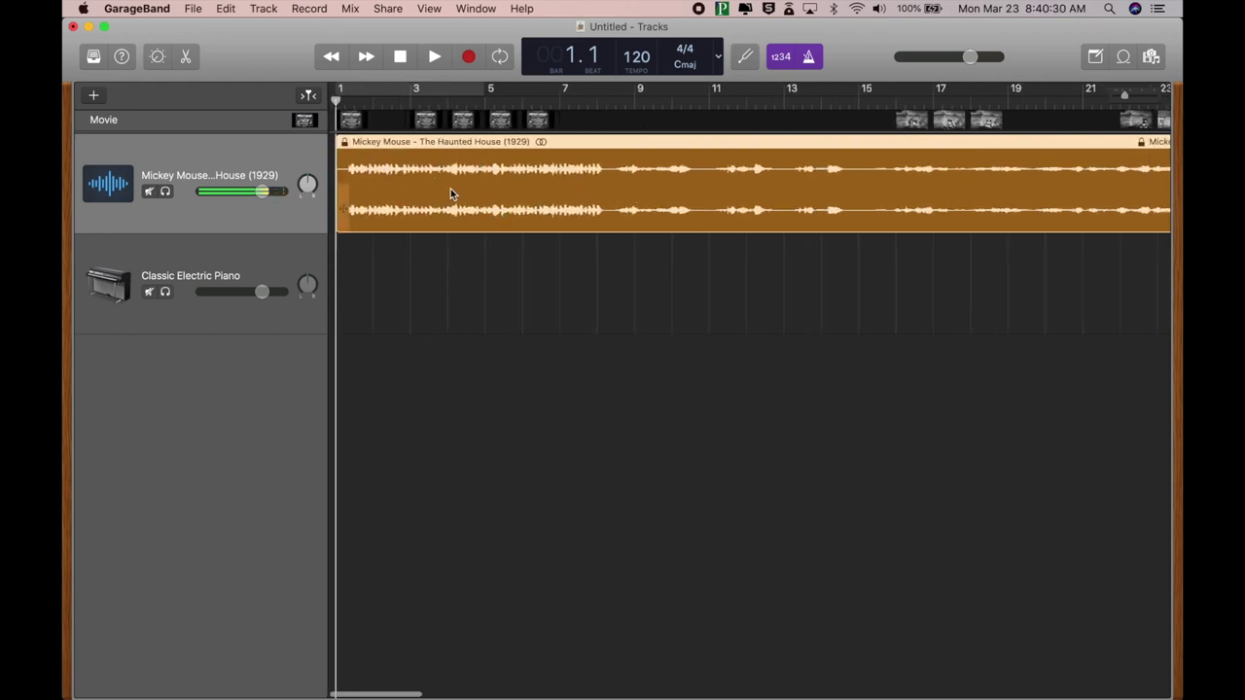
Listen to the movie audio, then delete its original Mickey Mouse soundtrack region
click(440, 57)
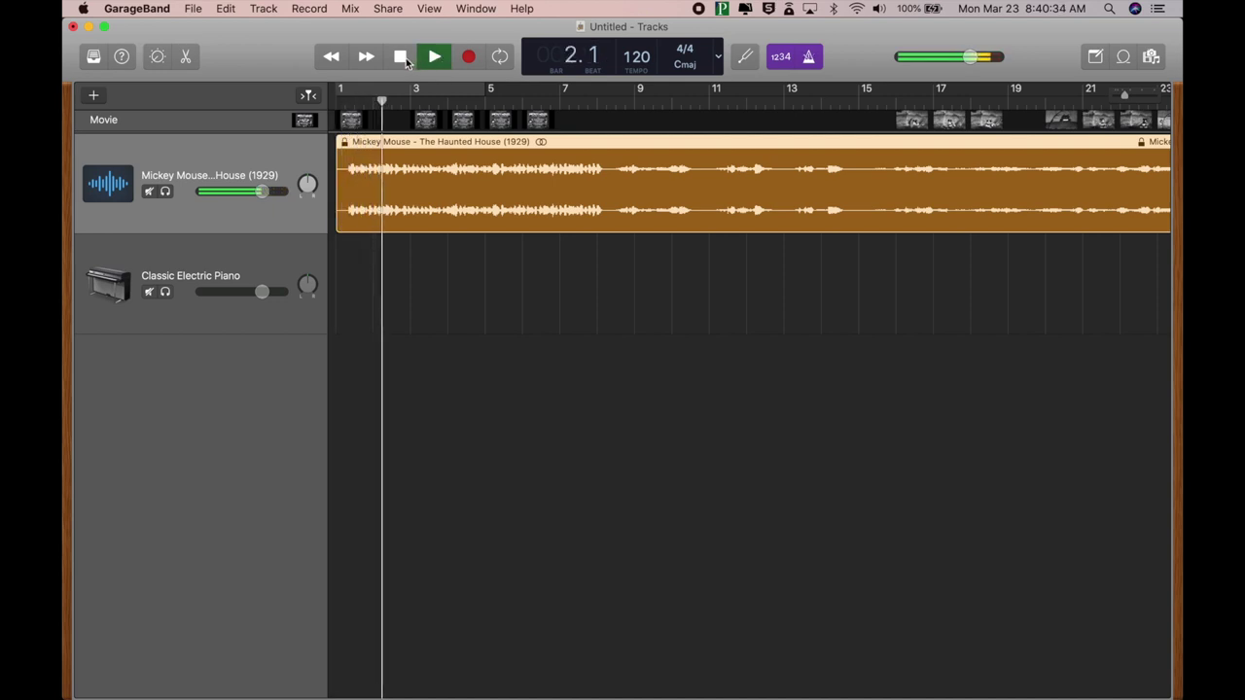
click(401, 61)
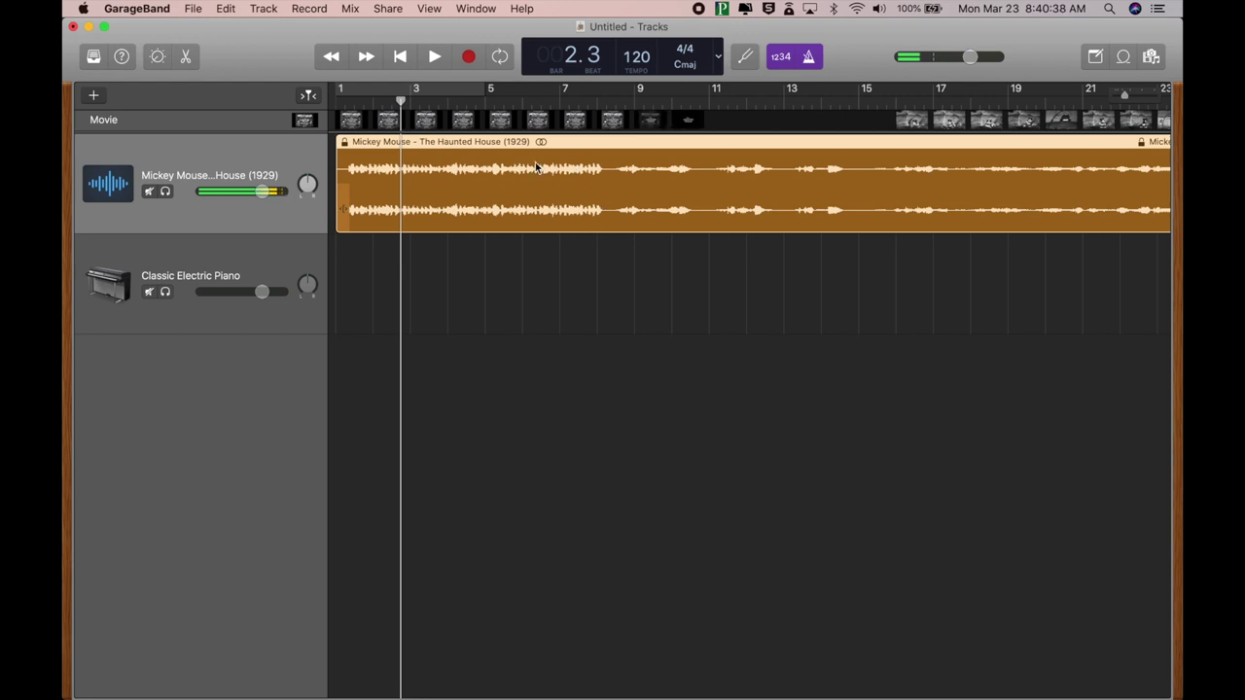
click(619, 348)
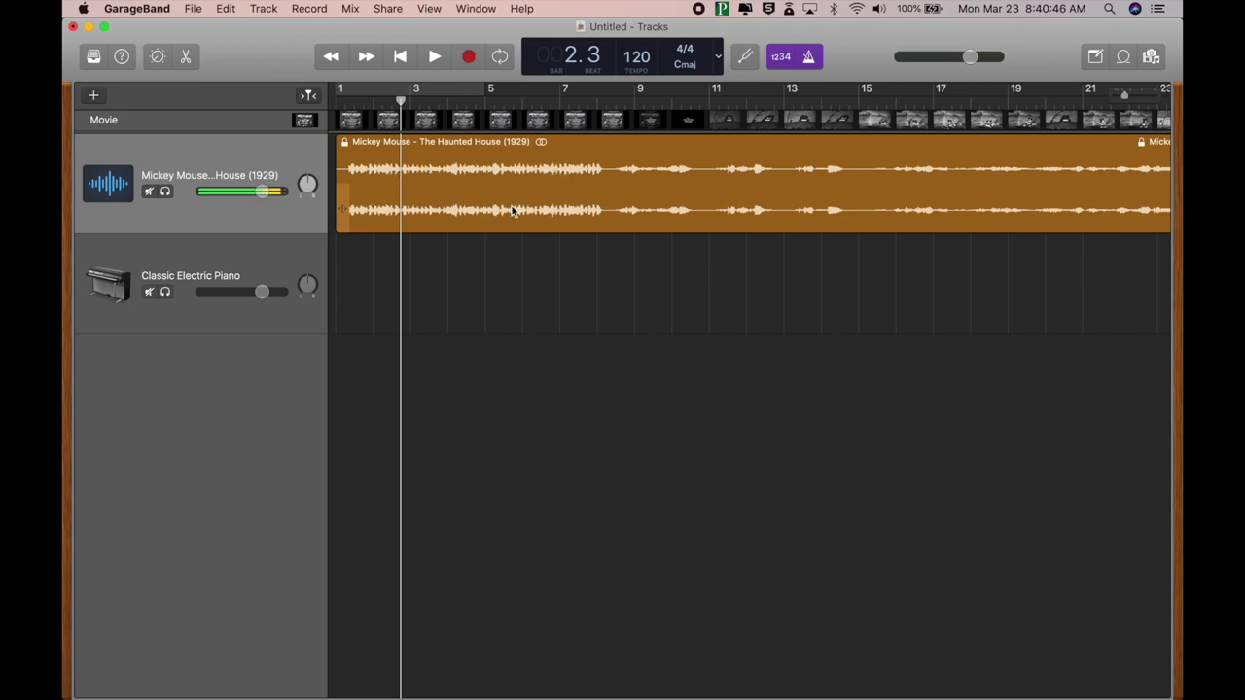
click(574, 146)
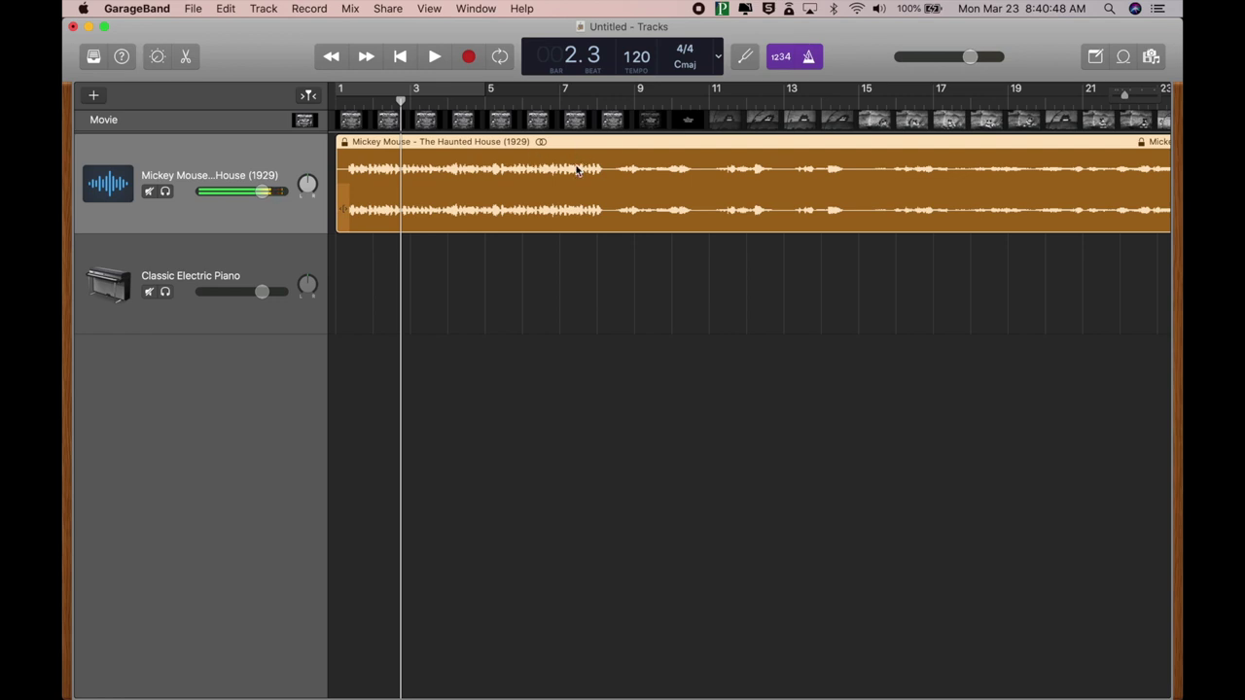
key(Delete)
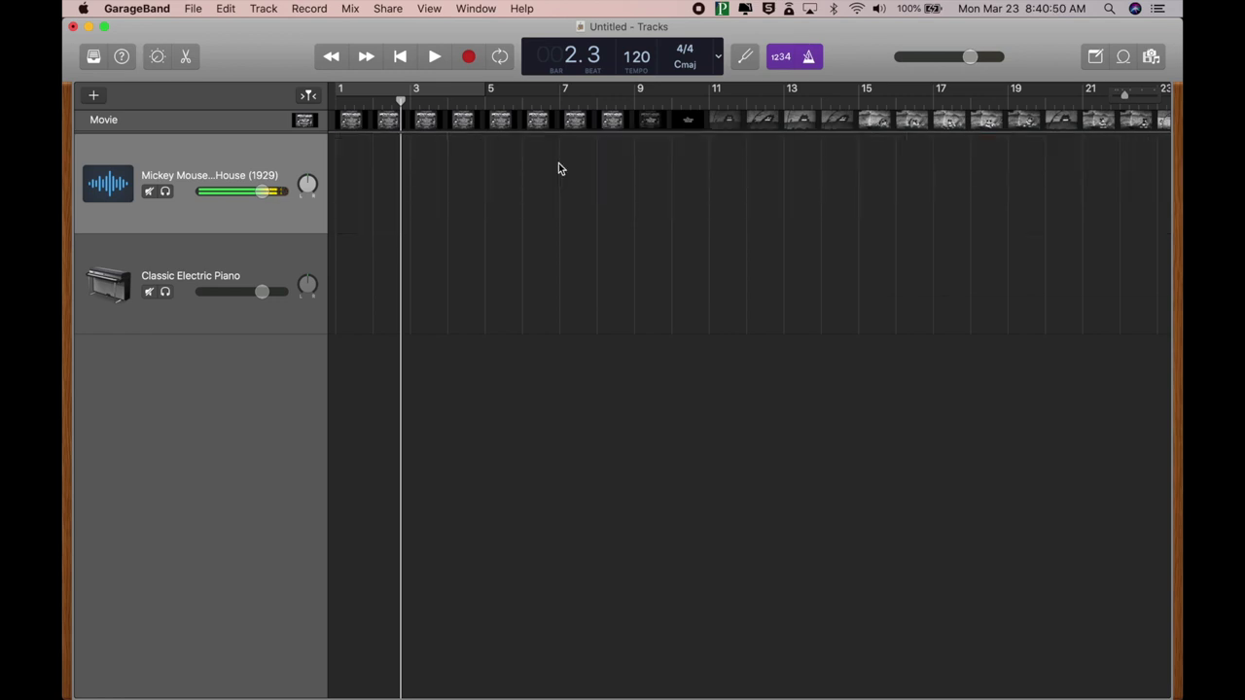
Confirm the original audio is gone and switch off the metronome and count-in
click(434, 57)
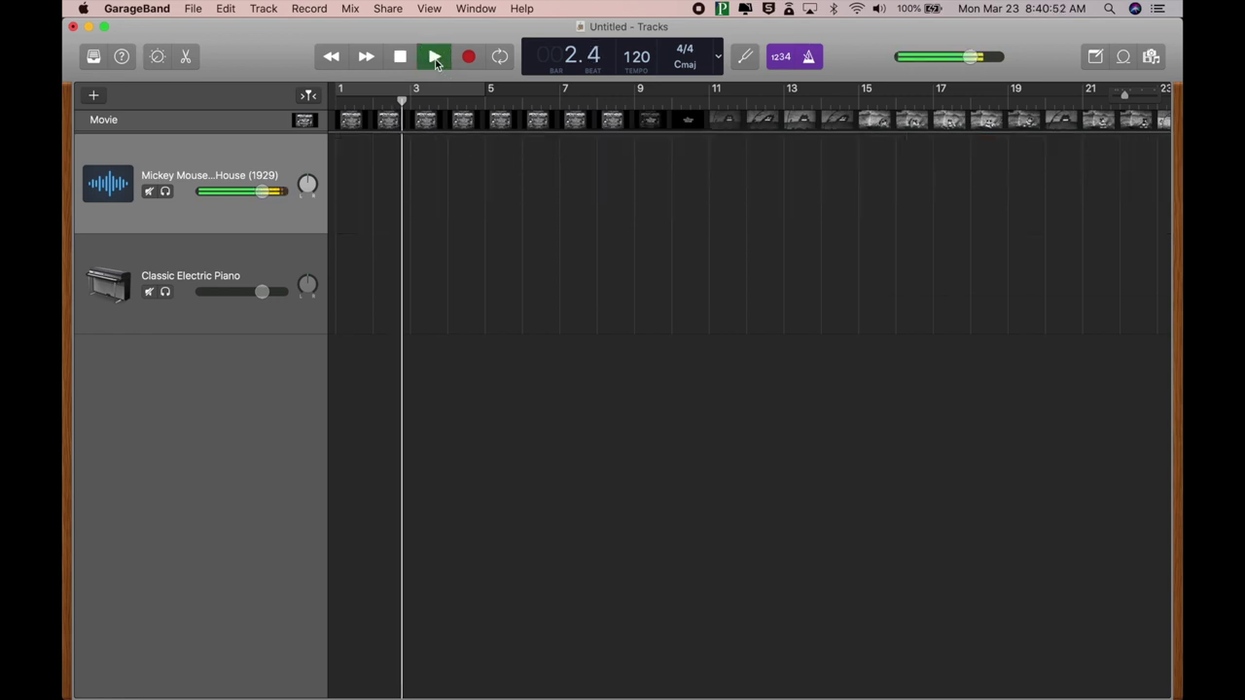
click(407, 59)
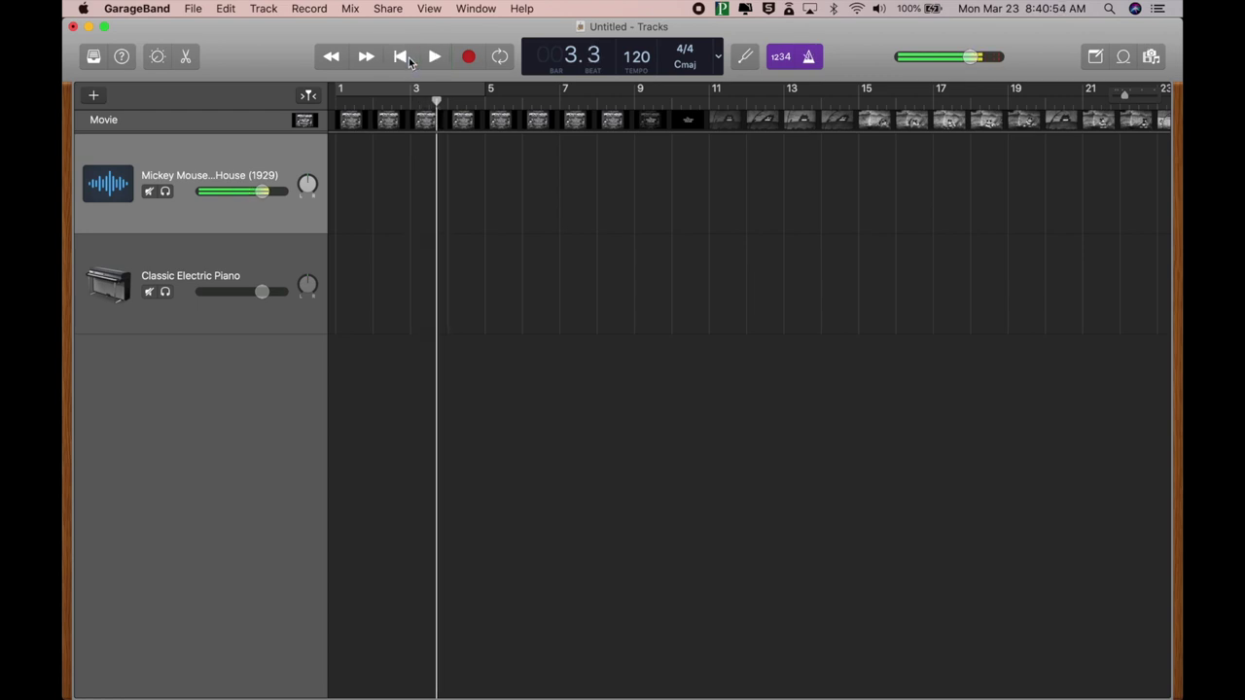
click(809, 58)
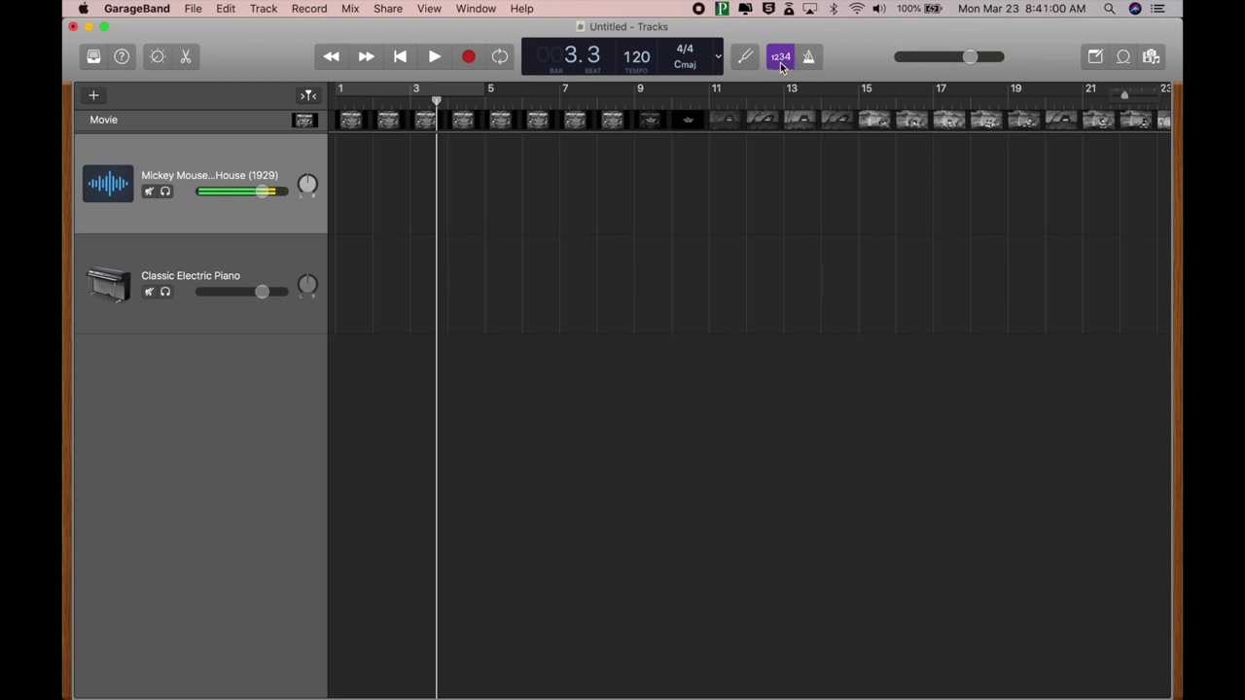
click(781, 58)
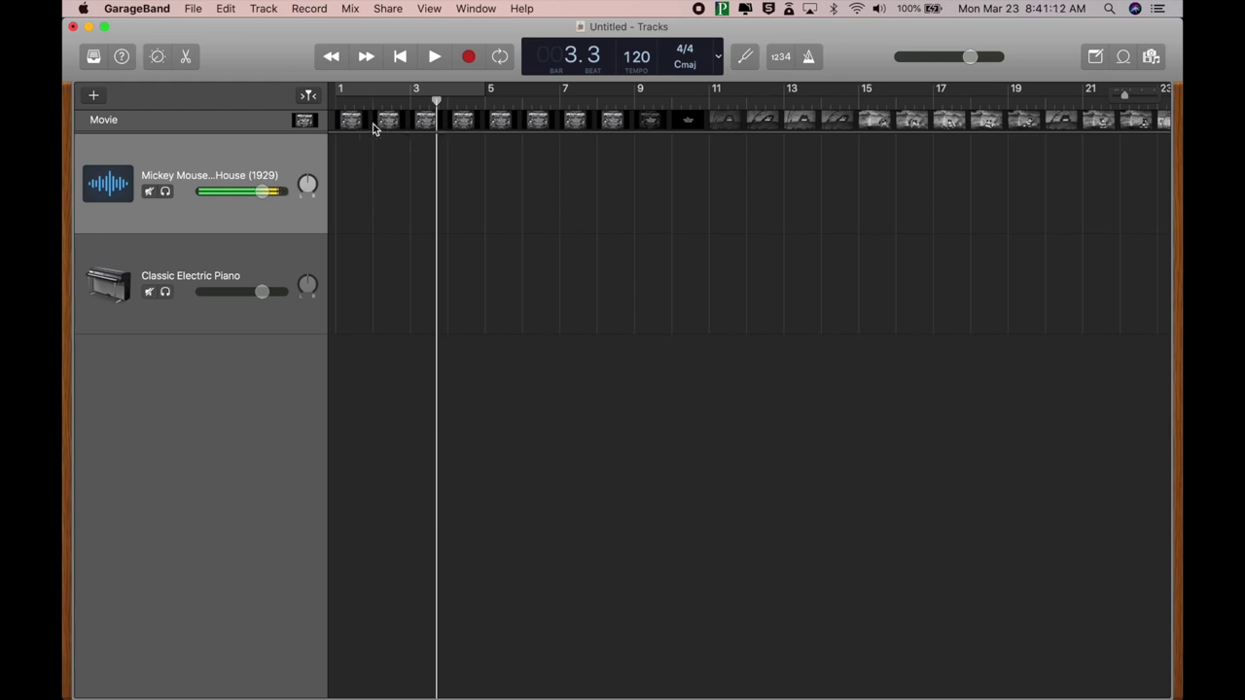
Shrink the movie preview window and move it to the lower left, off the tracks
click(304, 119)
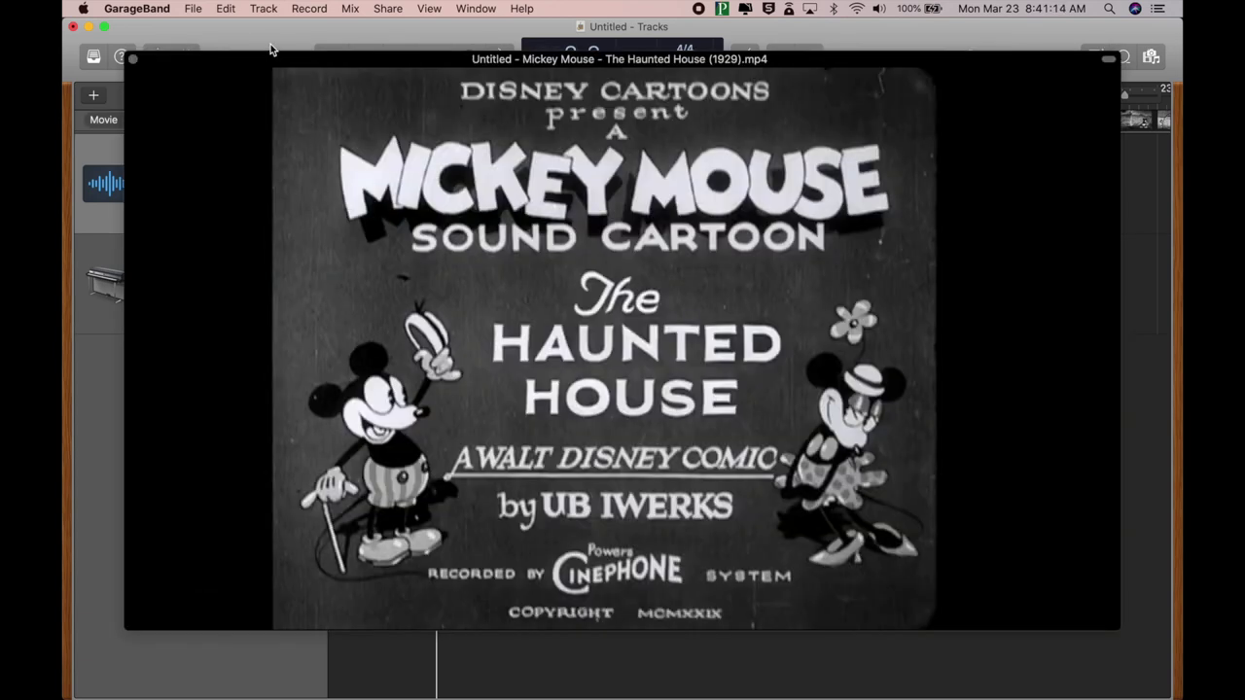
click(134, 59)
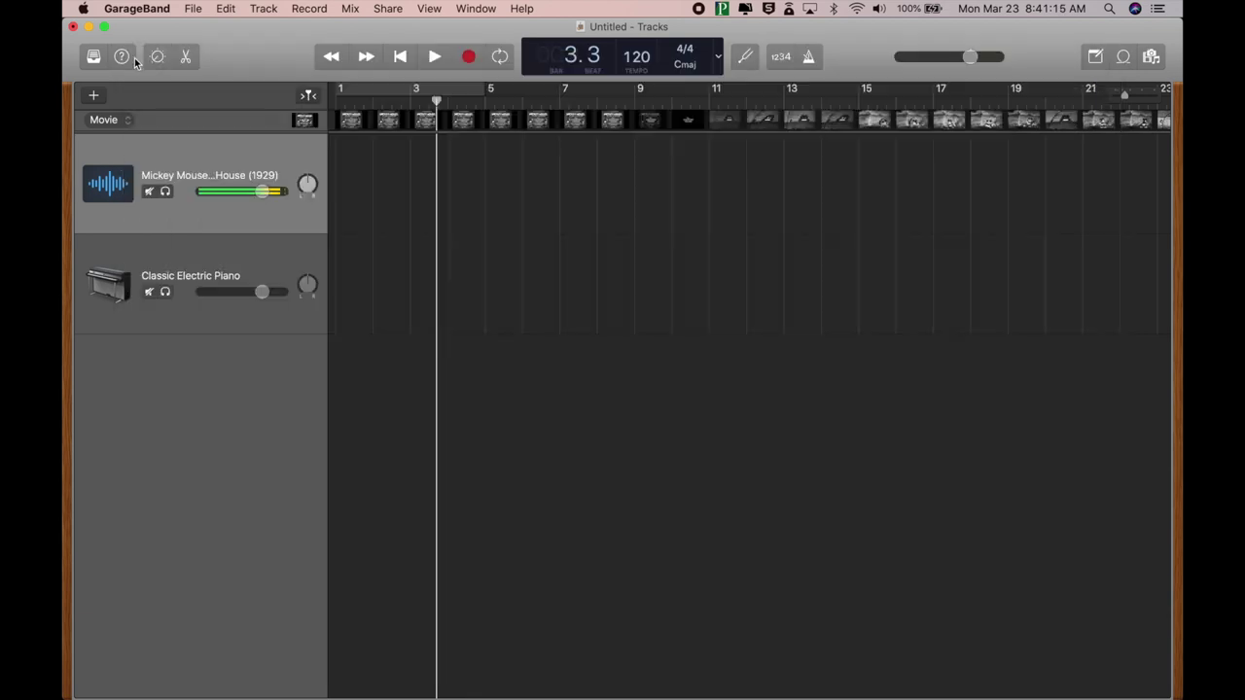
click(304, 120)
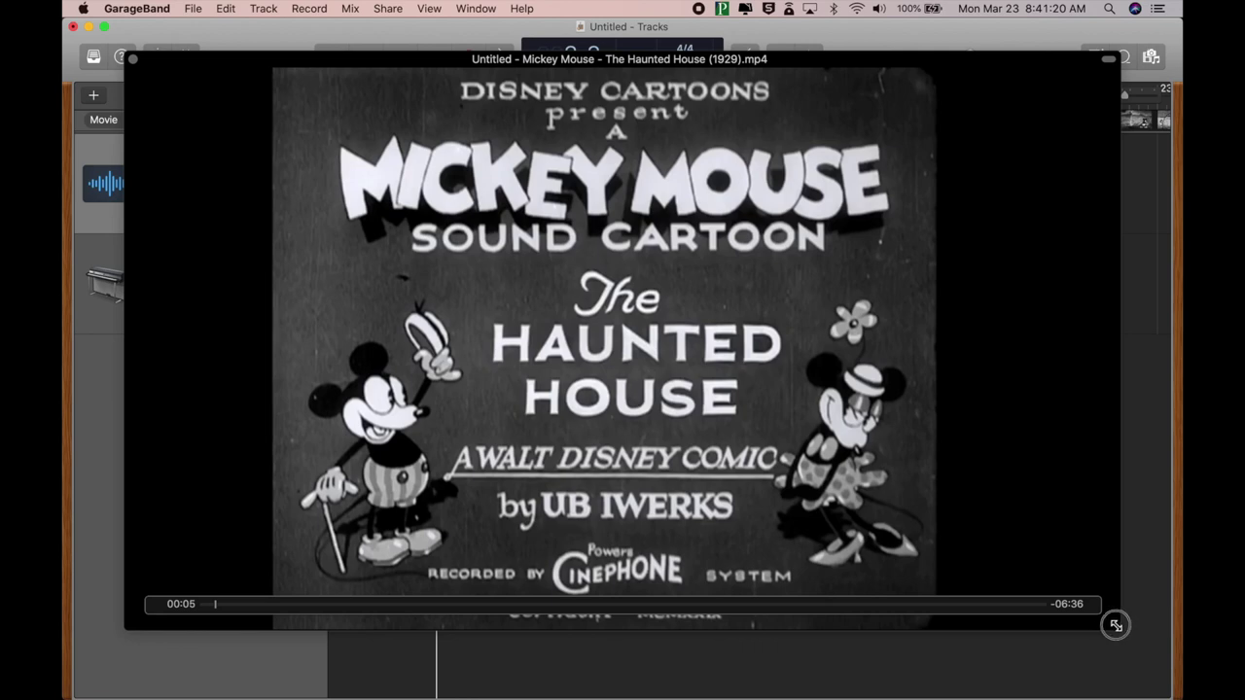
drag(1116, 625, 559, 299)
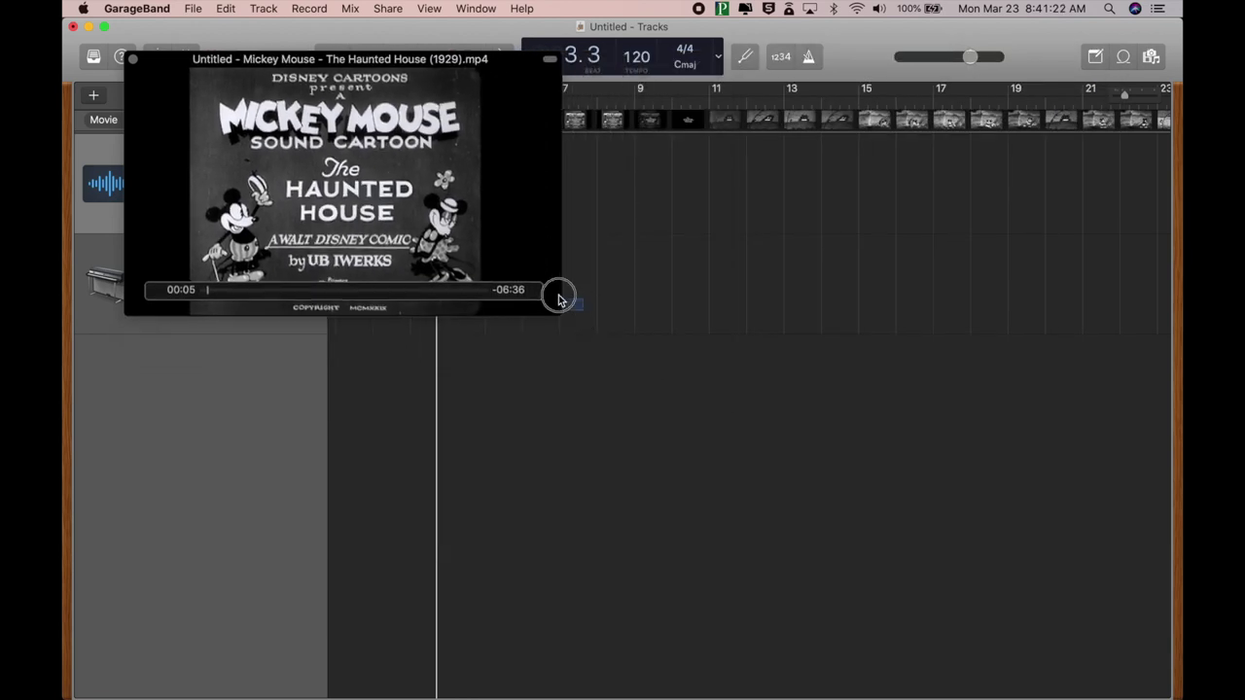
drag(396, 58, 353, 436)
Preview the film from bar 12, then return the playhead to bar 1
click(435, 58)
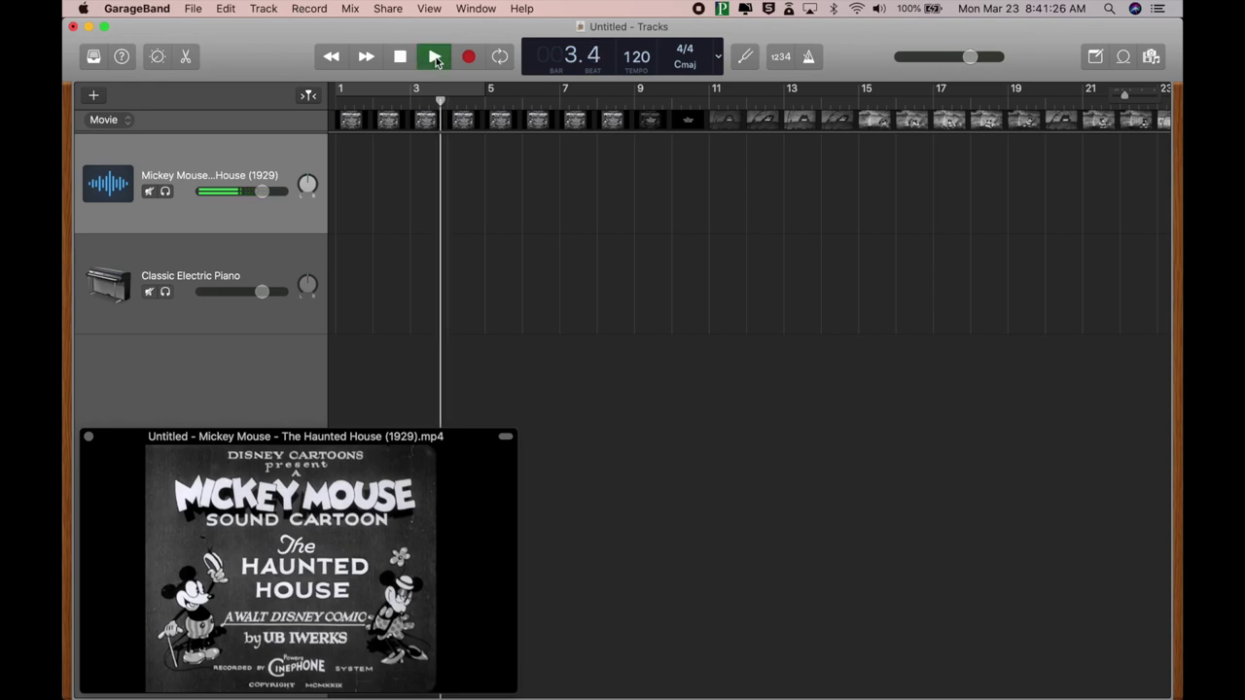
click(745, 105)
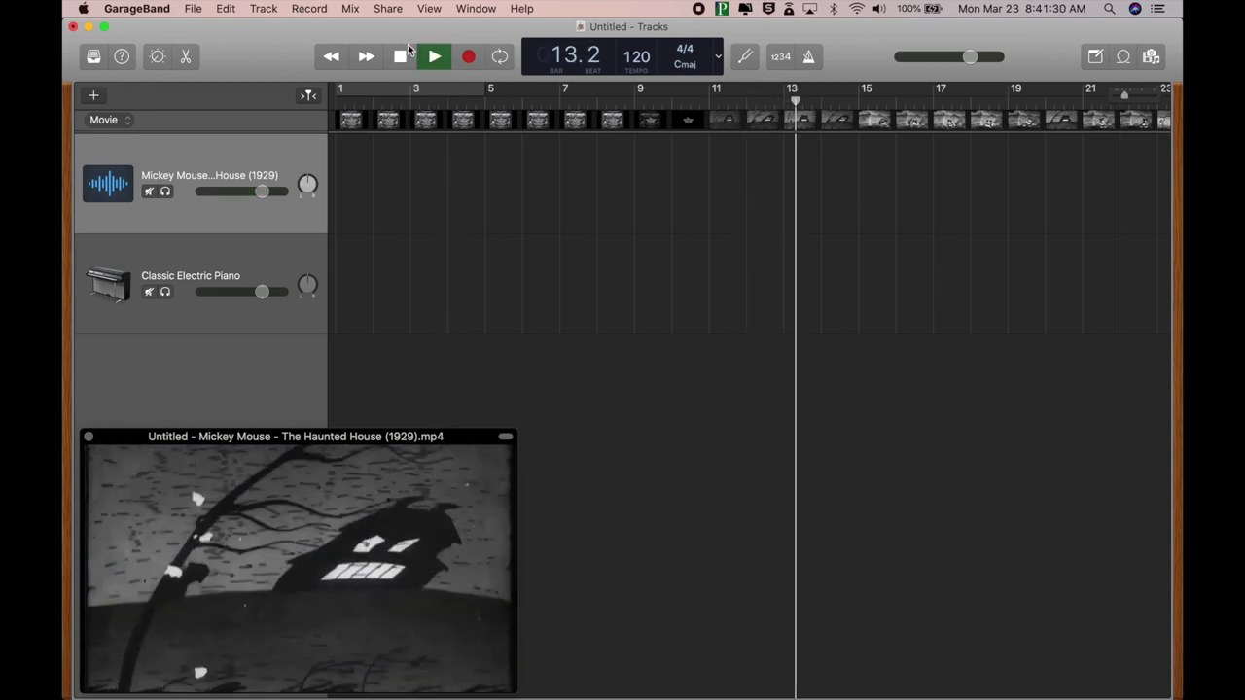
click(401, 56)
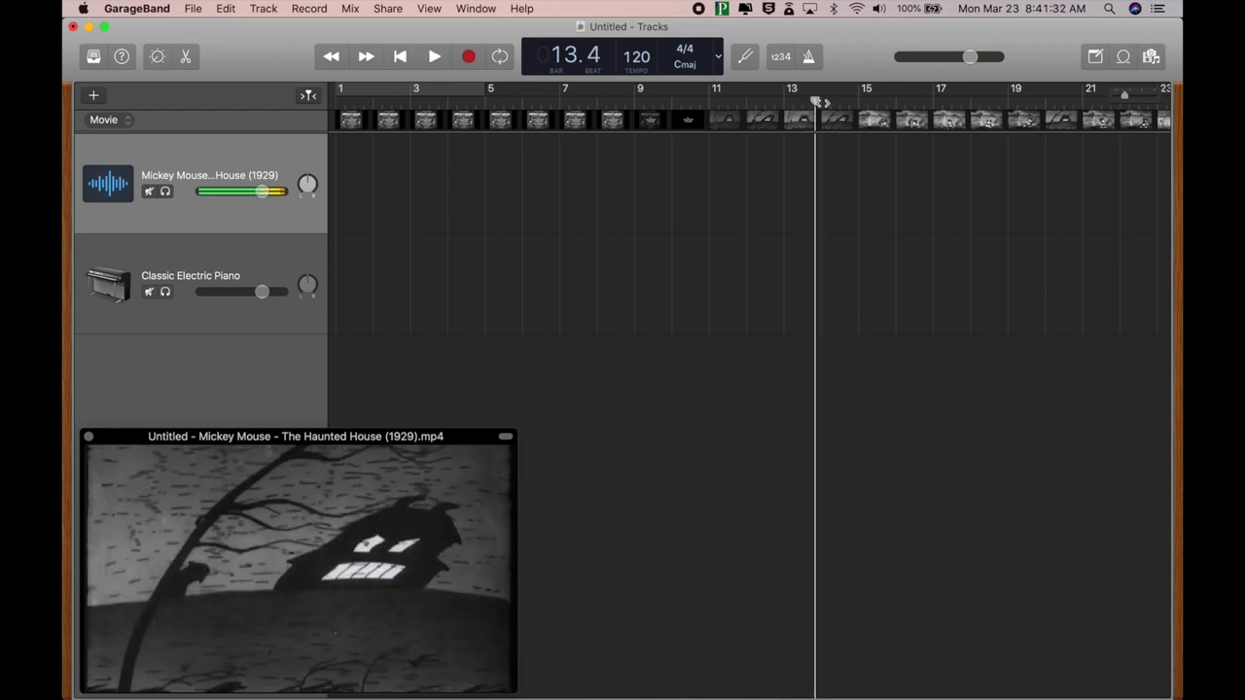
drag(817, 102, 311, 101)
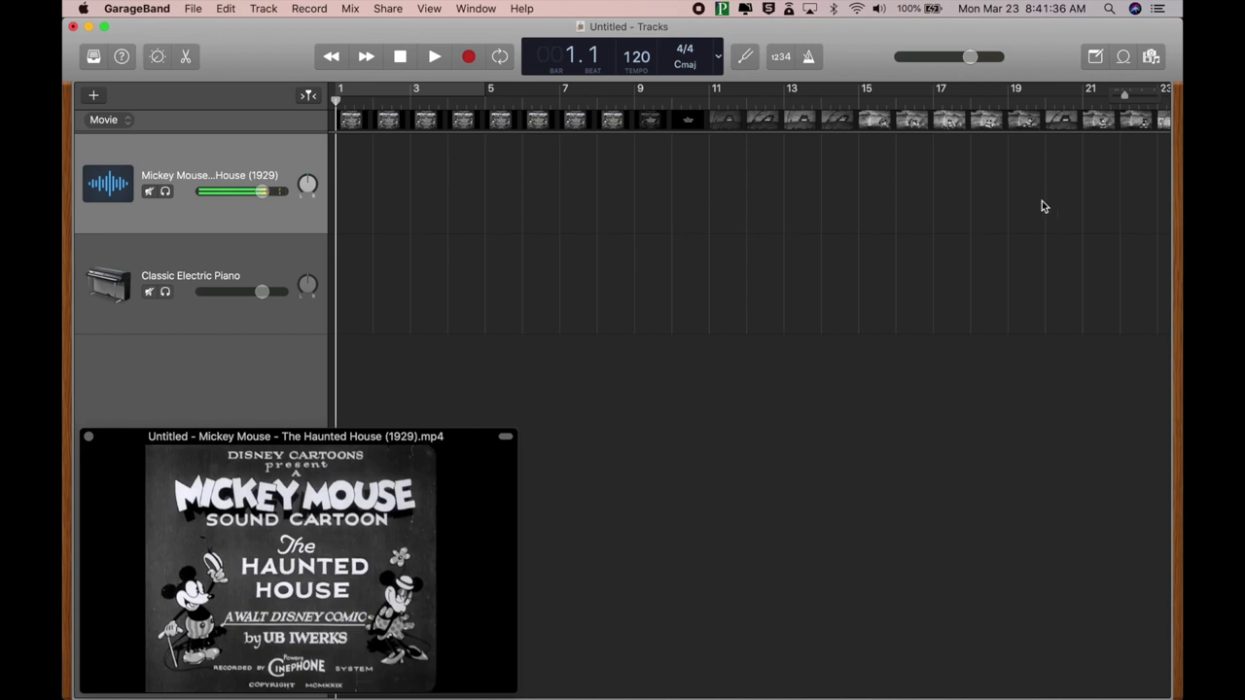
Open the Apple Loops browser, scroll through its 4698 loops, and show the Instrument keywords
click(1125, 58)
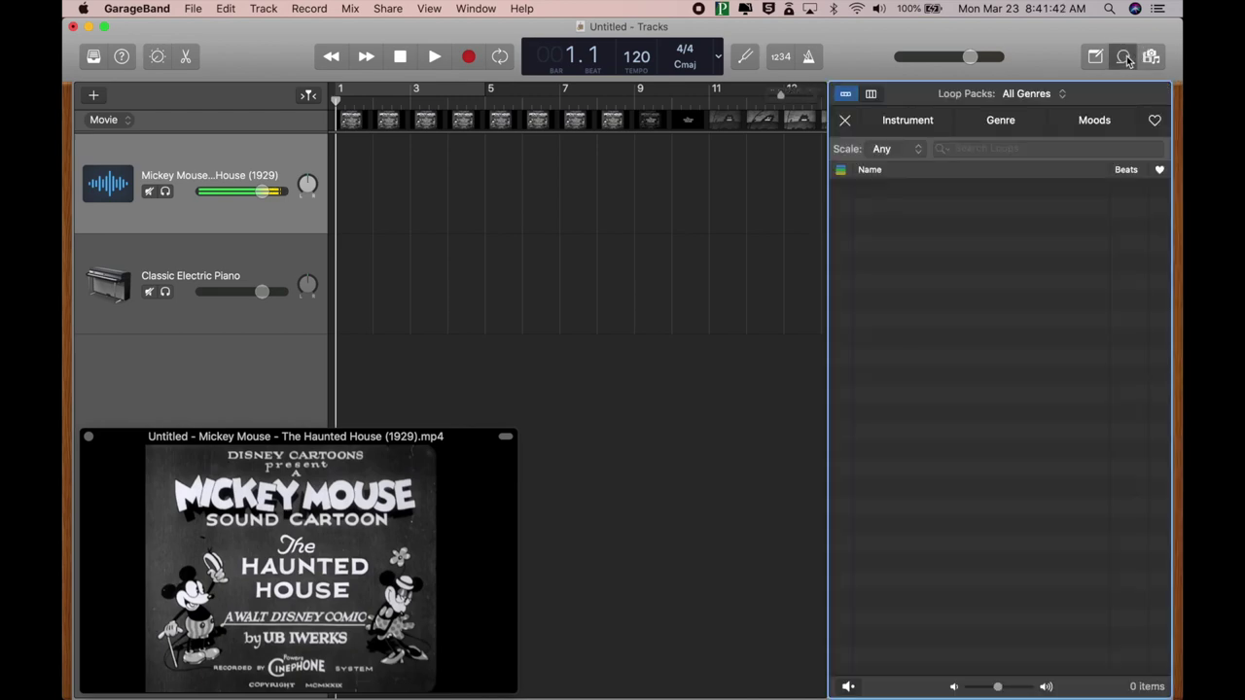
scroll(961, 325, up, 3)
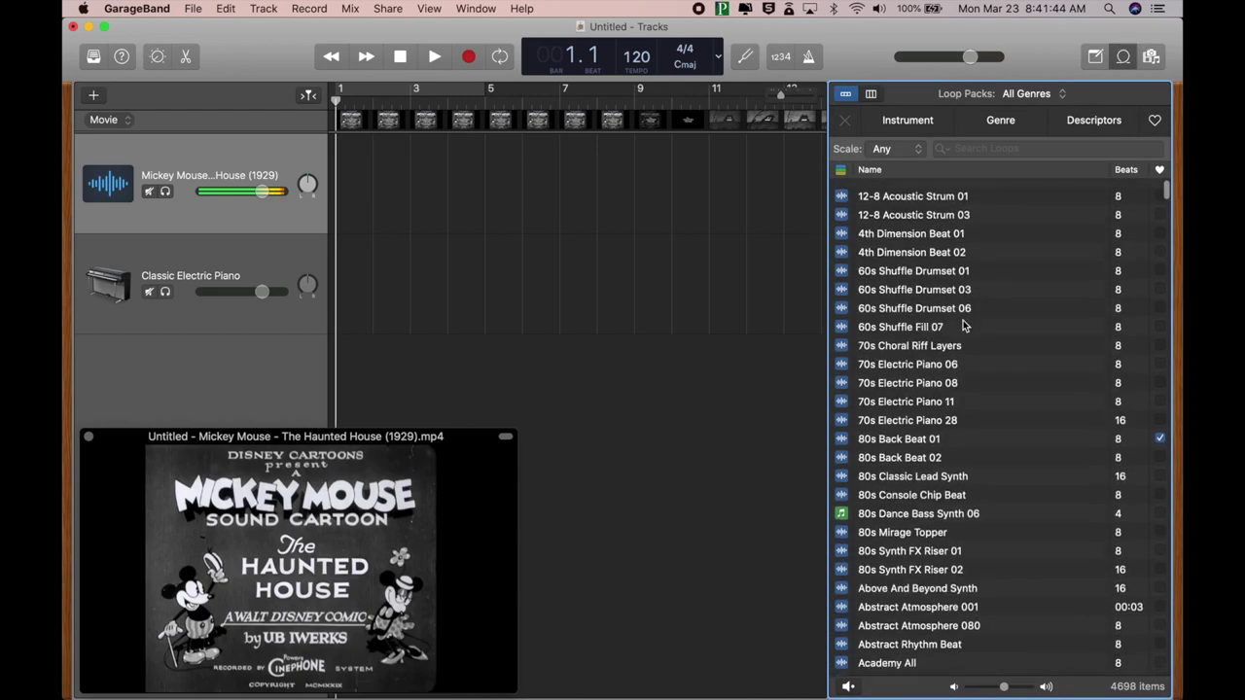
scroll(920, 378, down, 15)
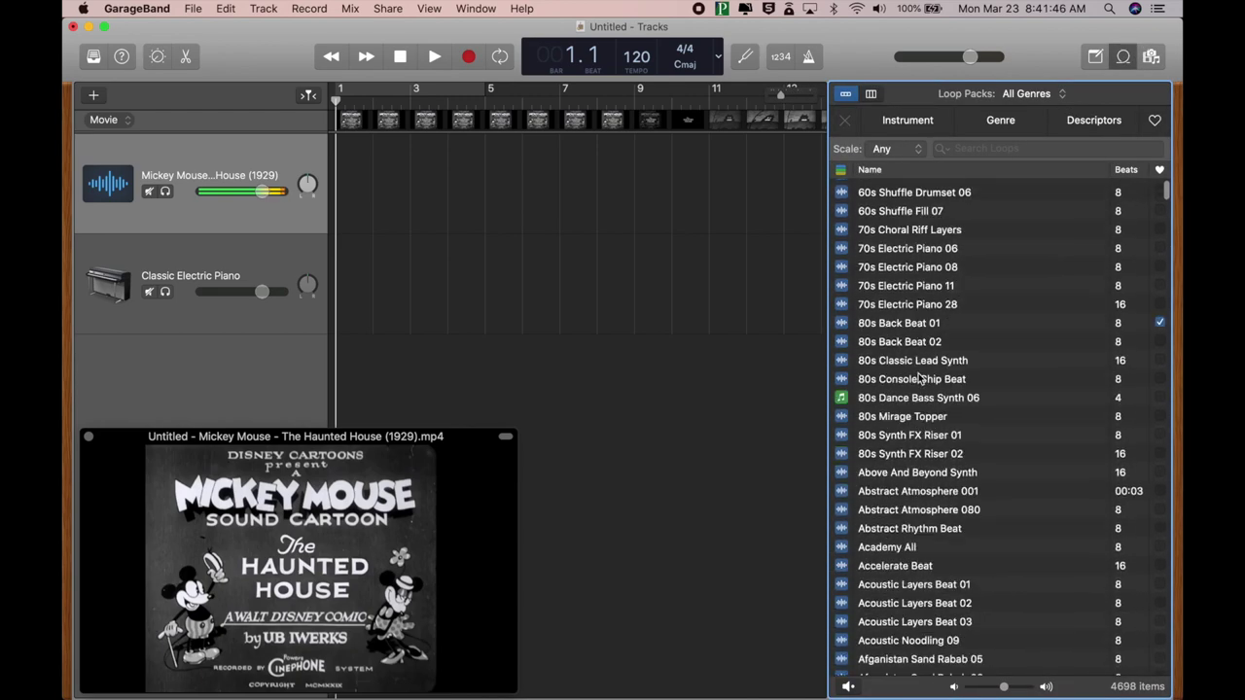
scroll(920, 378, down, 10)
scroll(934, 387, up, 20)
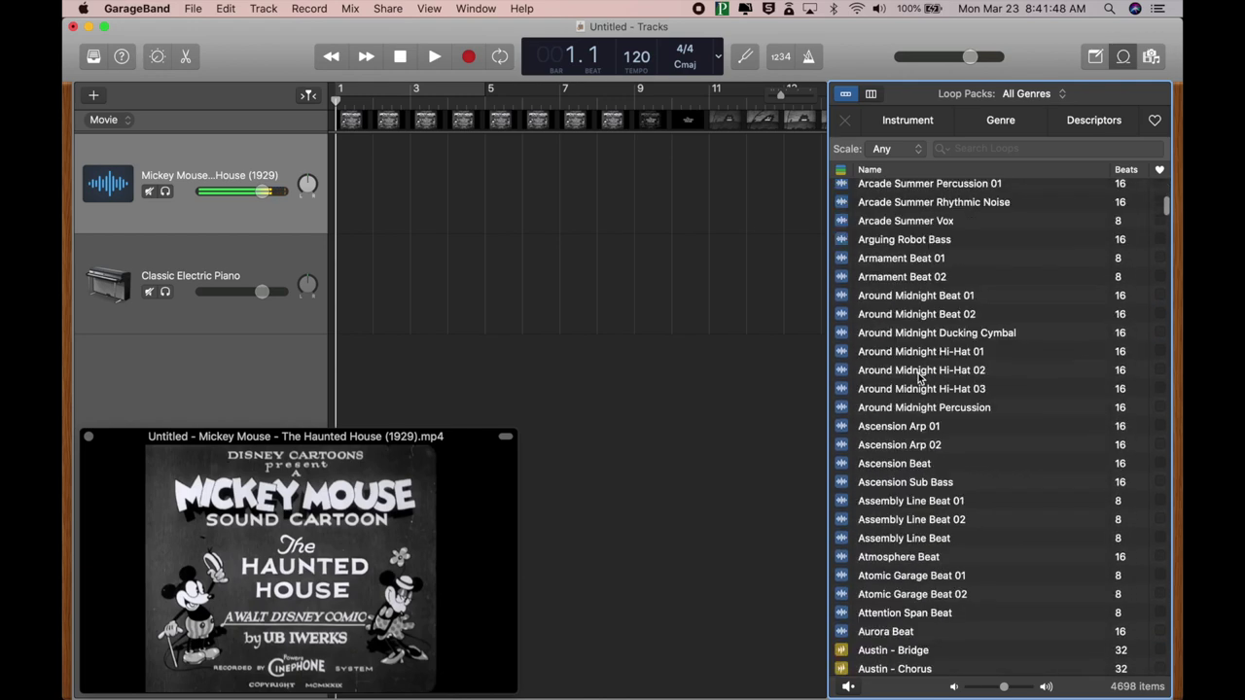
scroll(929, 284, up, 10)
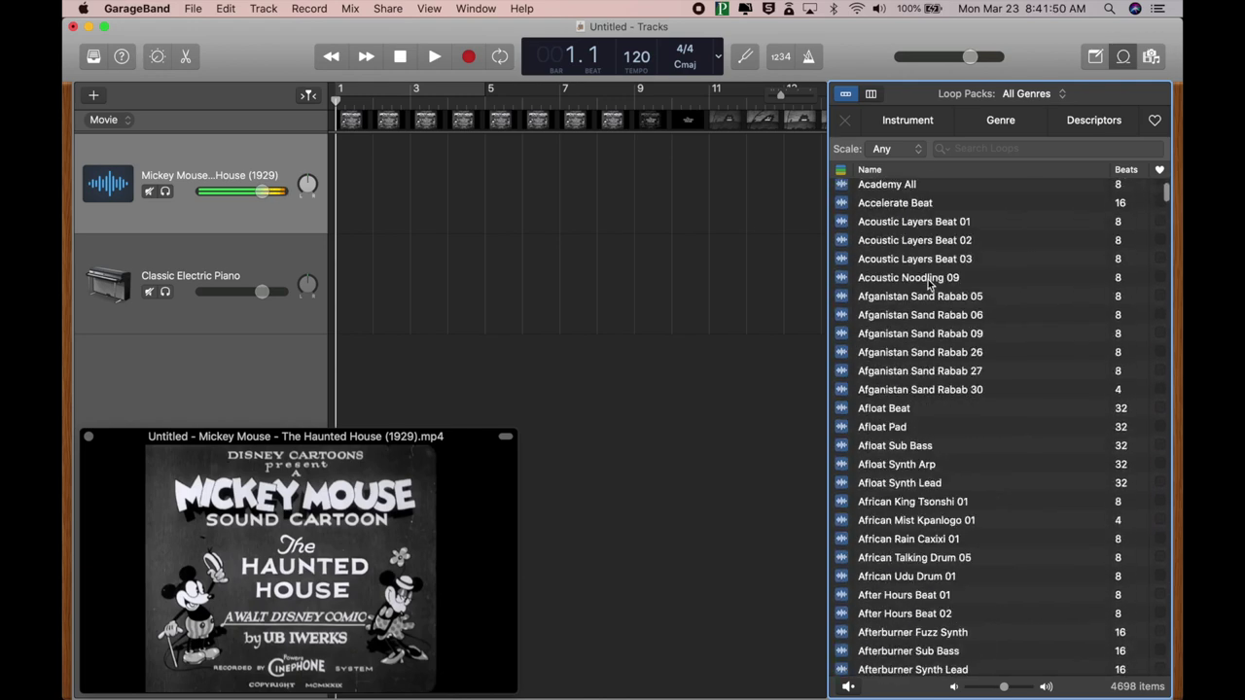
click(921, 128)
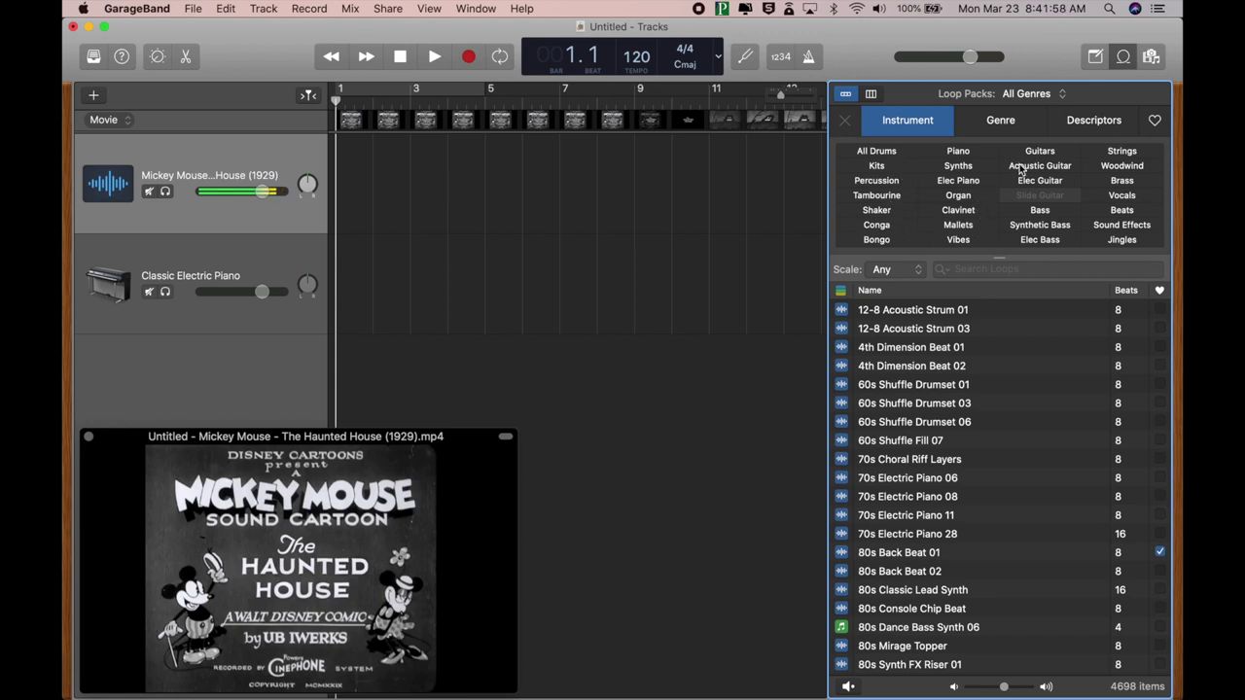
Review the Genre and Descriptors keywords, then filter loops to Guitars, leaving 191
click(990, 123)
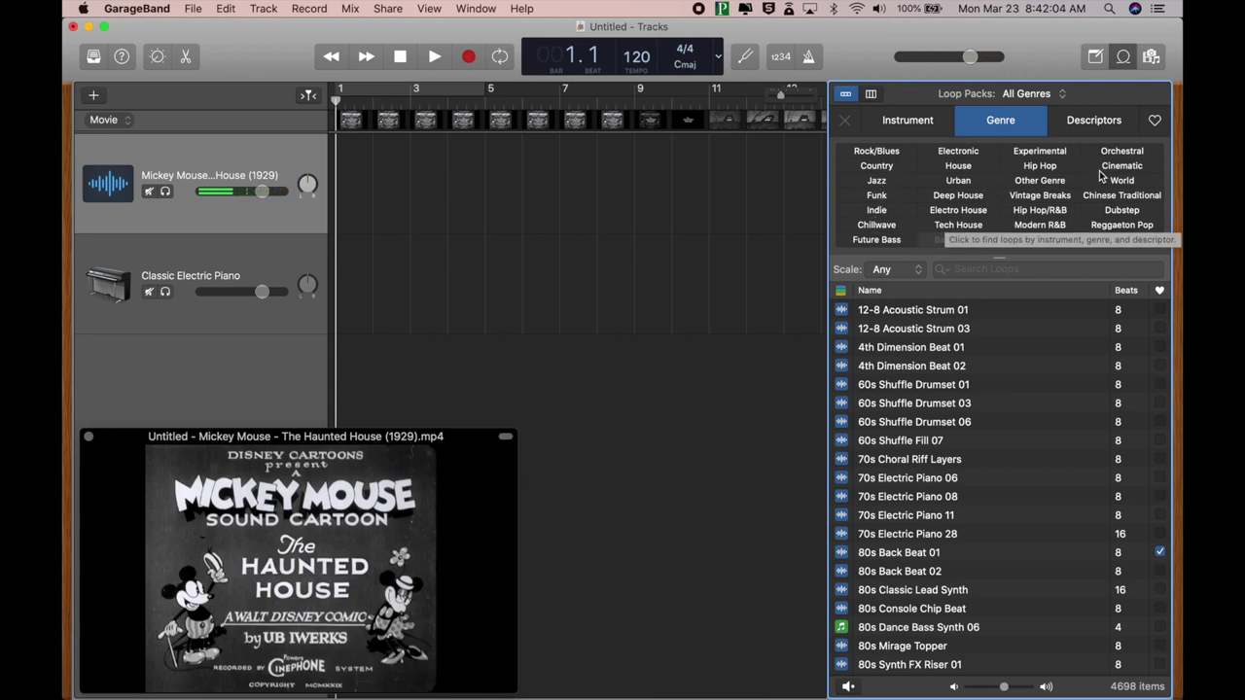
click(1087, 125)
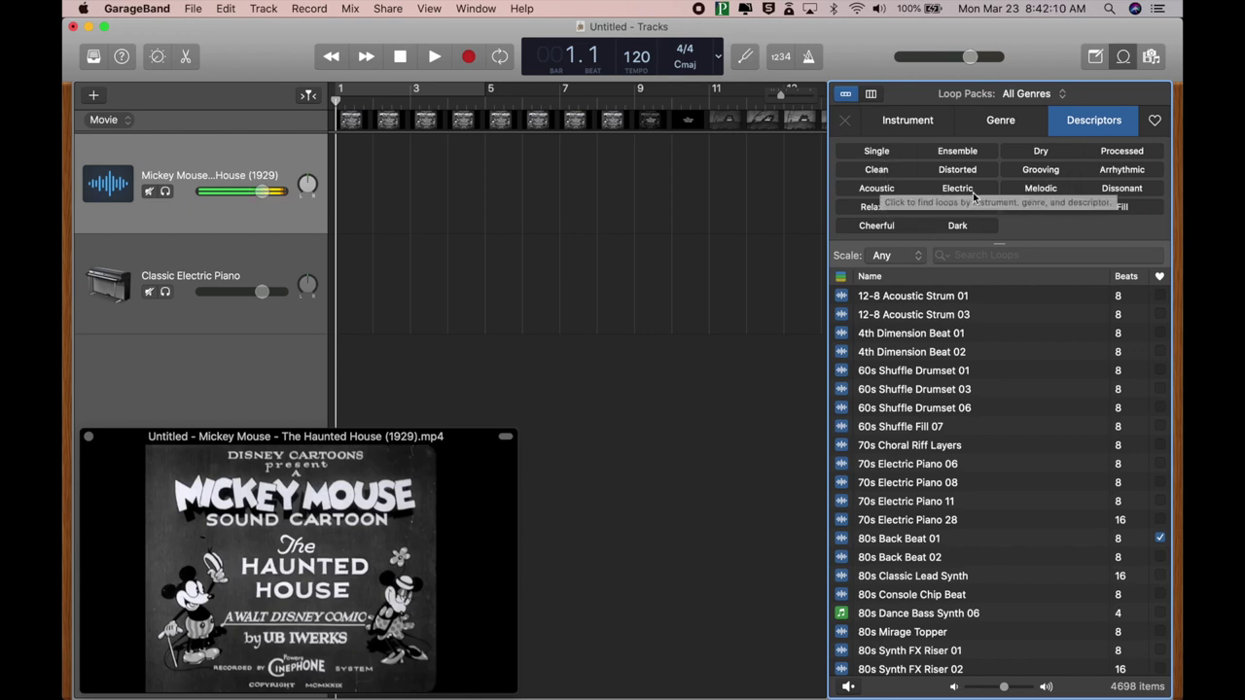
click(916, 125)
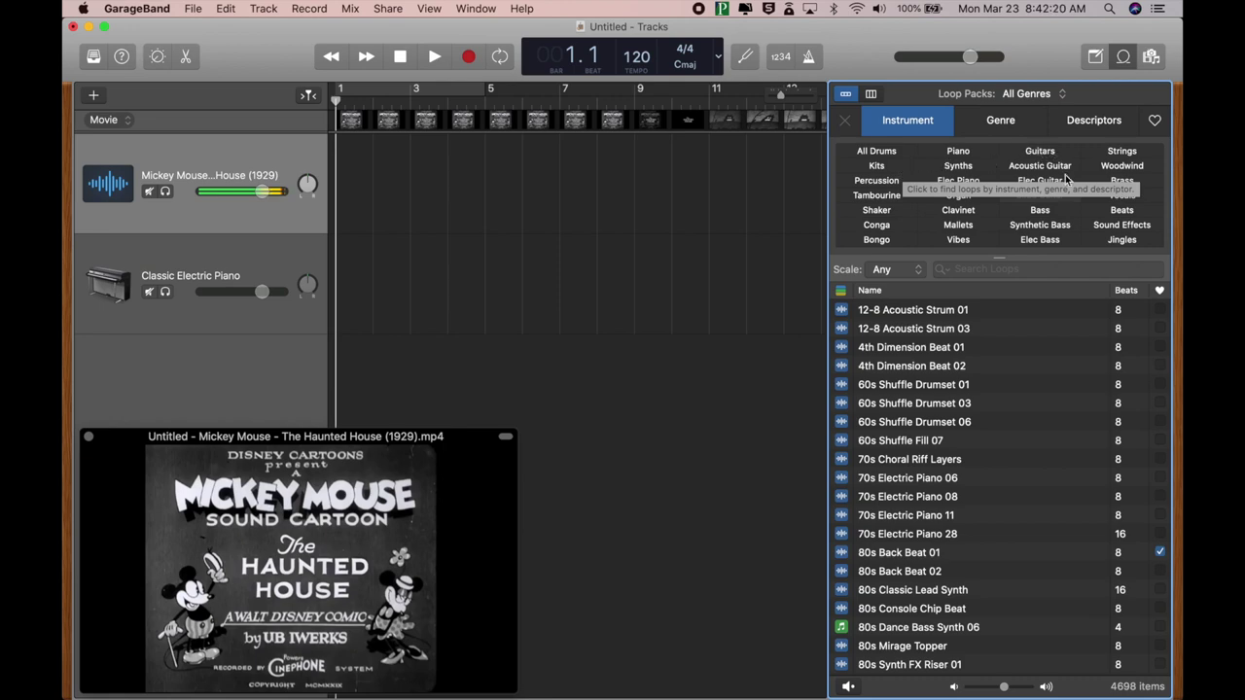
click(1041, 154)
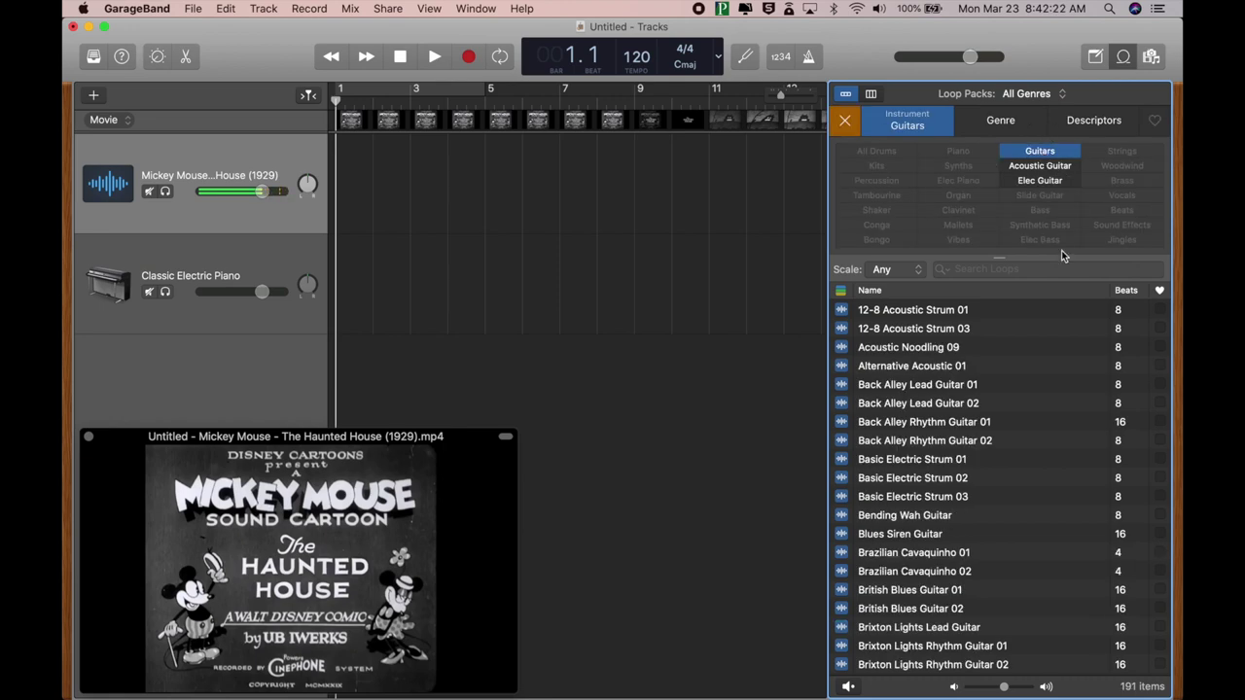
scroll(1008, 350, down, 15)
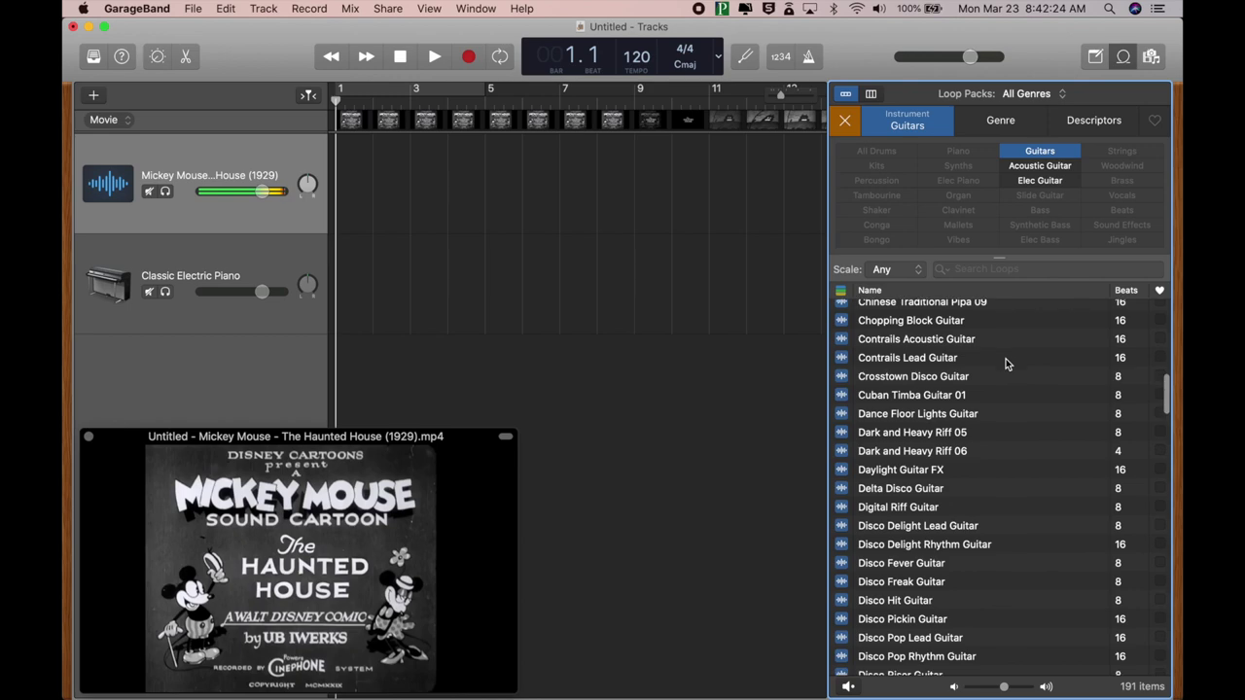
scroll(1006, 362, down, 20)
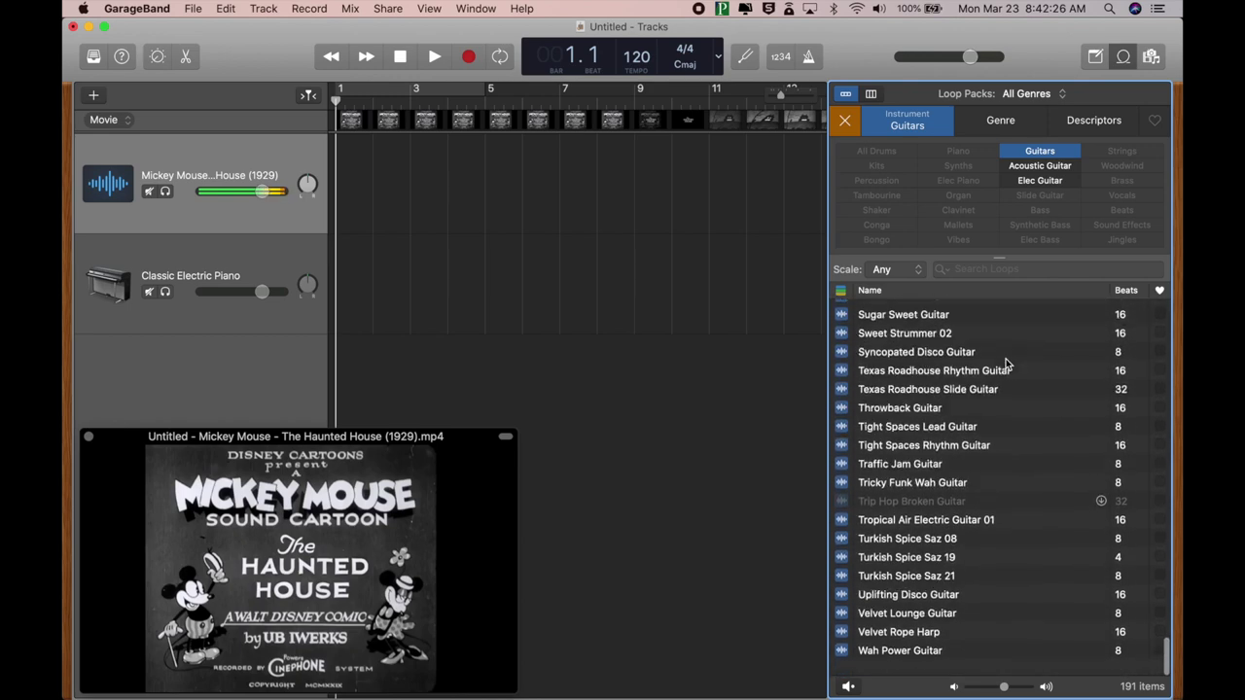
scroll(1006, 362, up, 6)
scroll(1006, 362, up, 20)
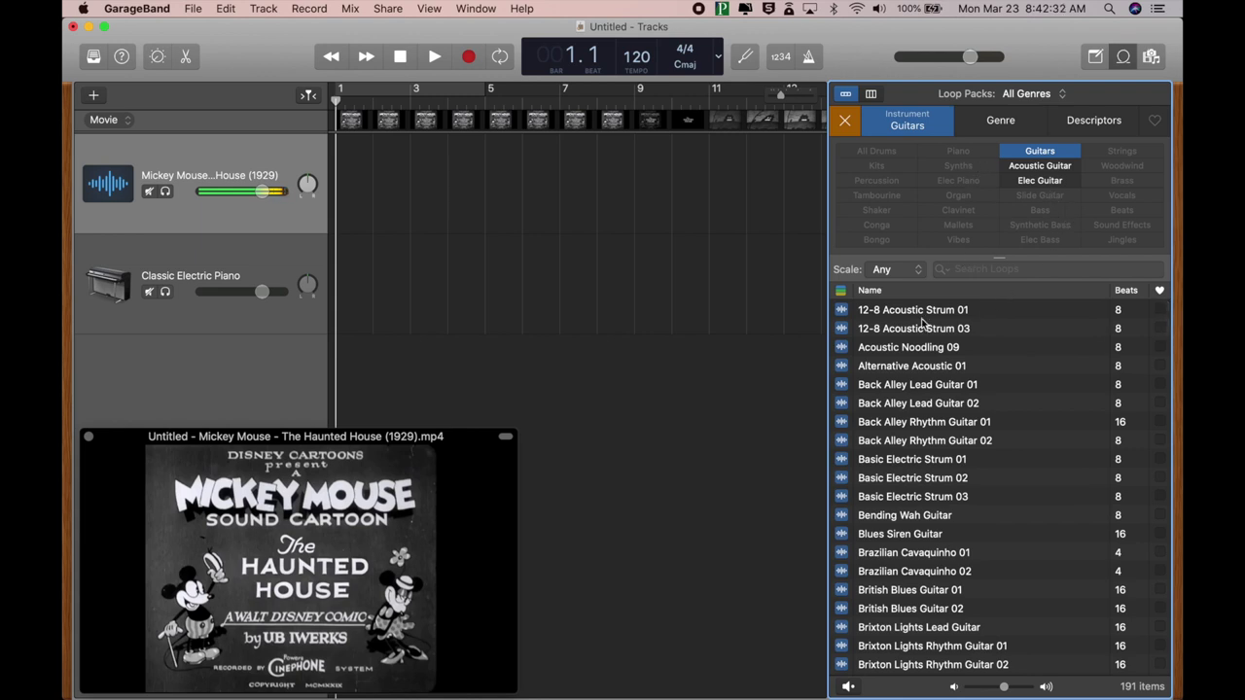
click(1015, 121)
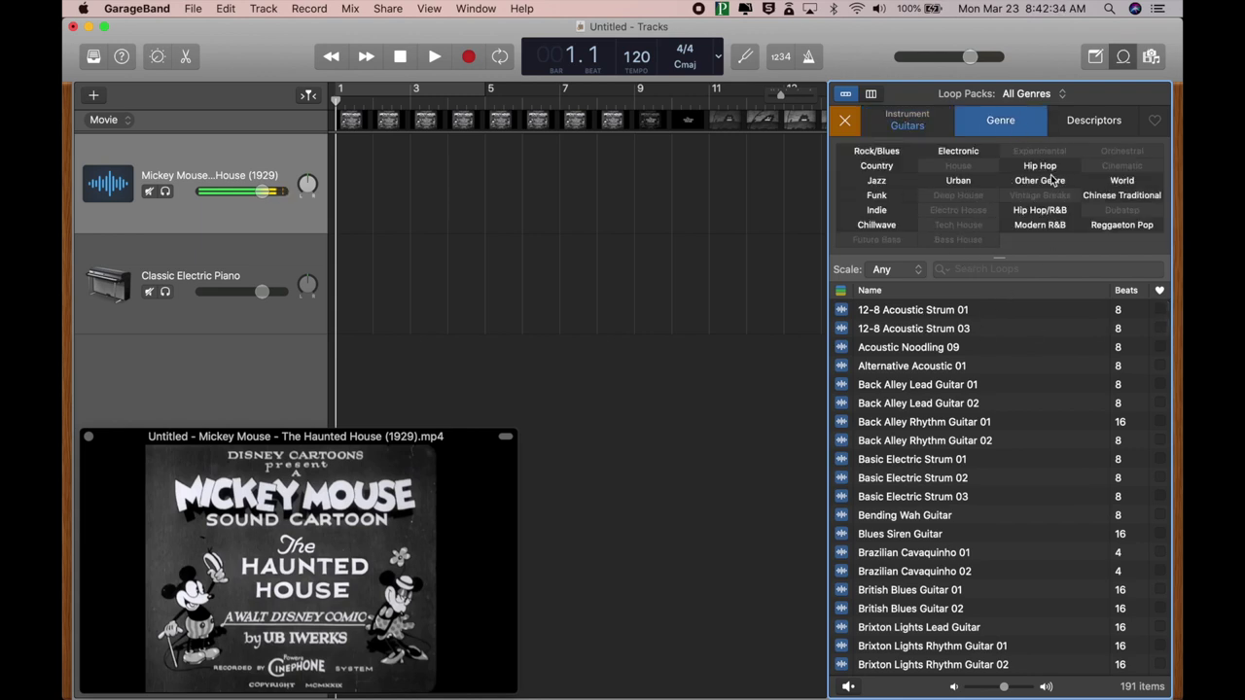
click(894, 168)
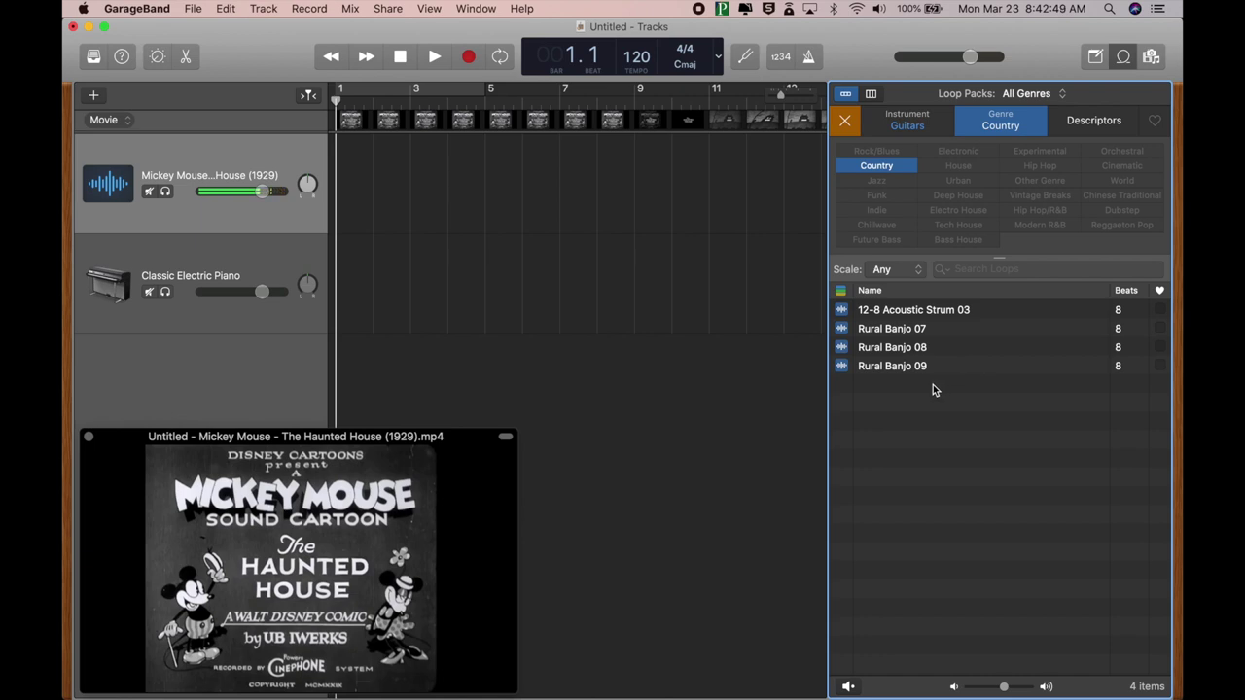
click(887, 170)
scroll(942, 365, down, 20)
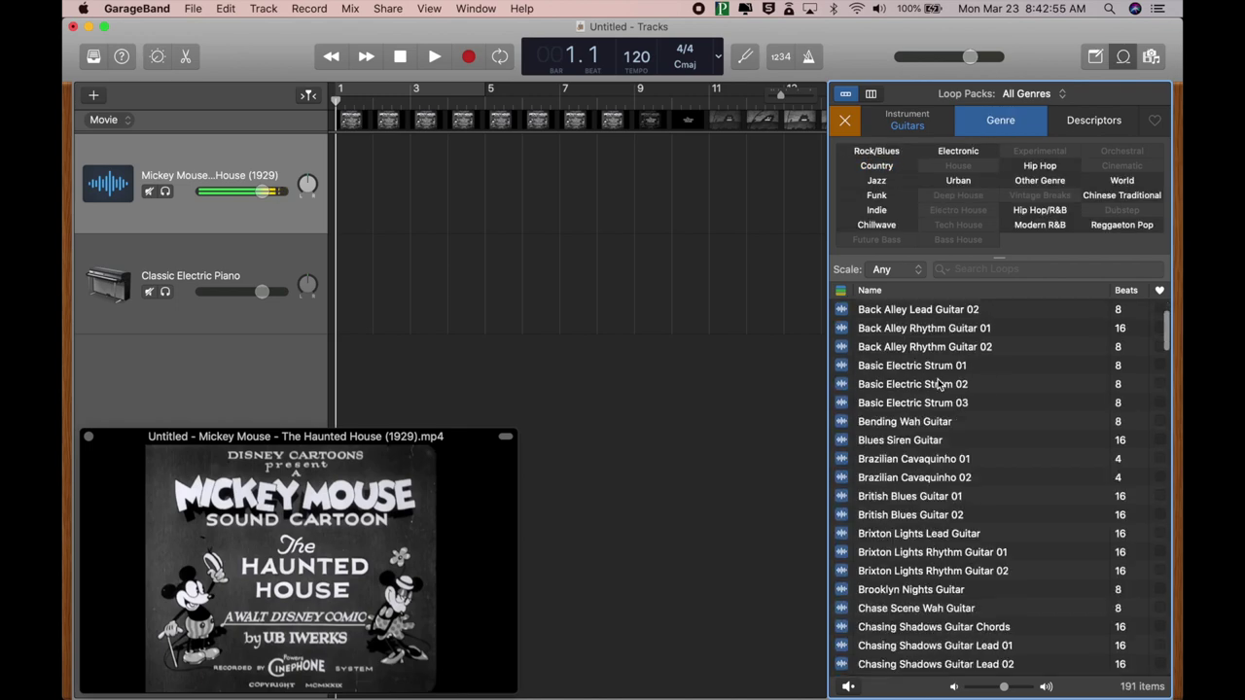
scroll(941, 383, down, 10)
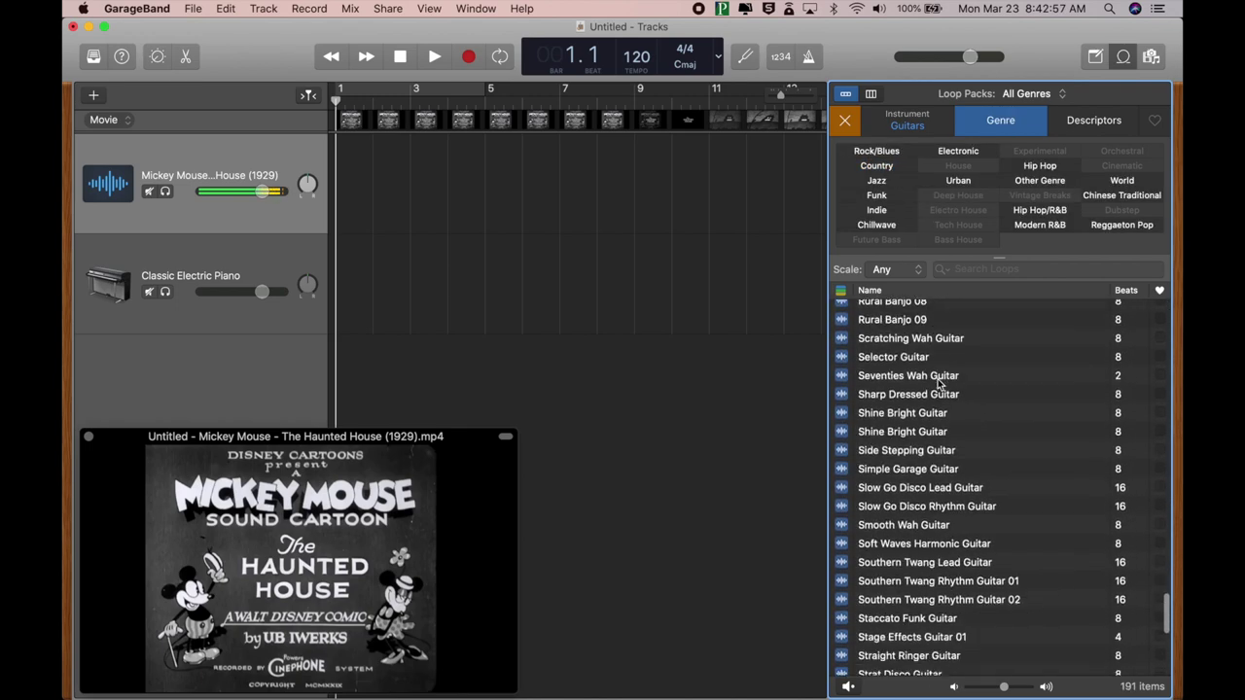
scroll(943, 380, up, 20)
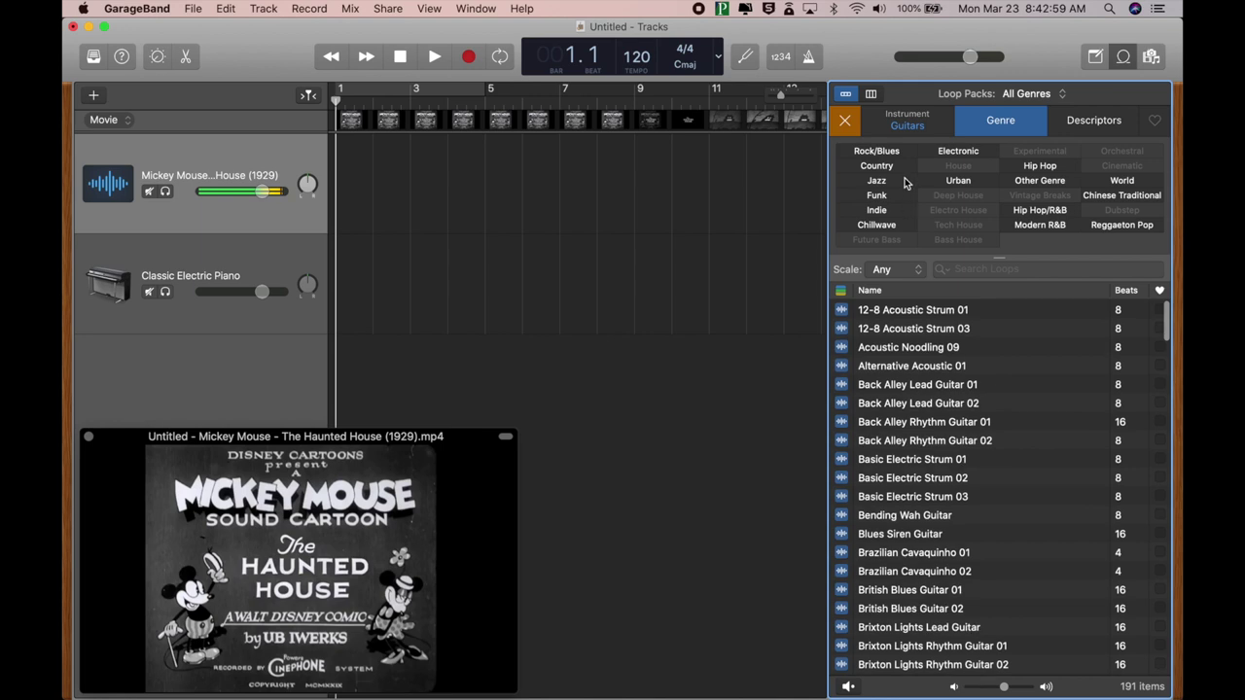
click(921, 128)
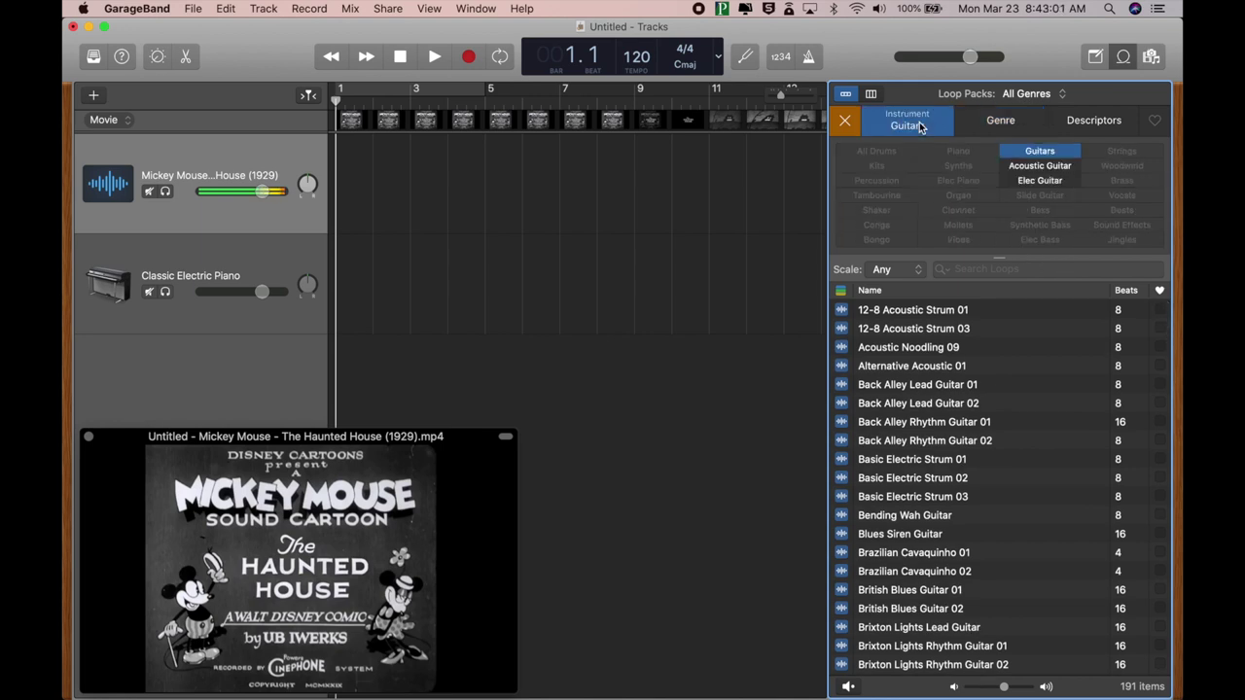
Swap the Guitars filter for Brass and add the Acoustic descriptor, leaving 6 loops
click(1044, 153)
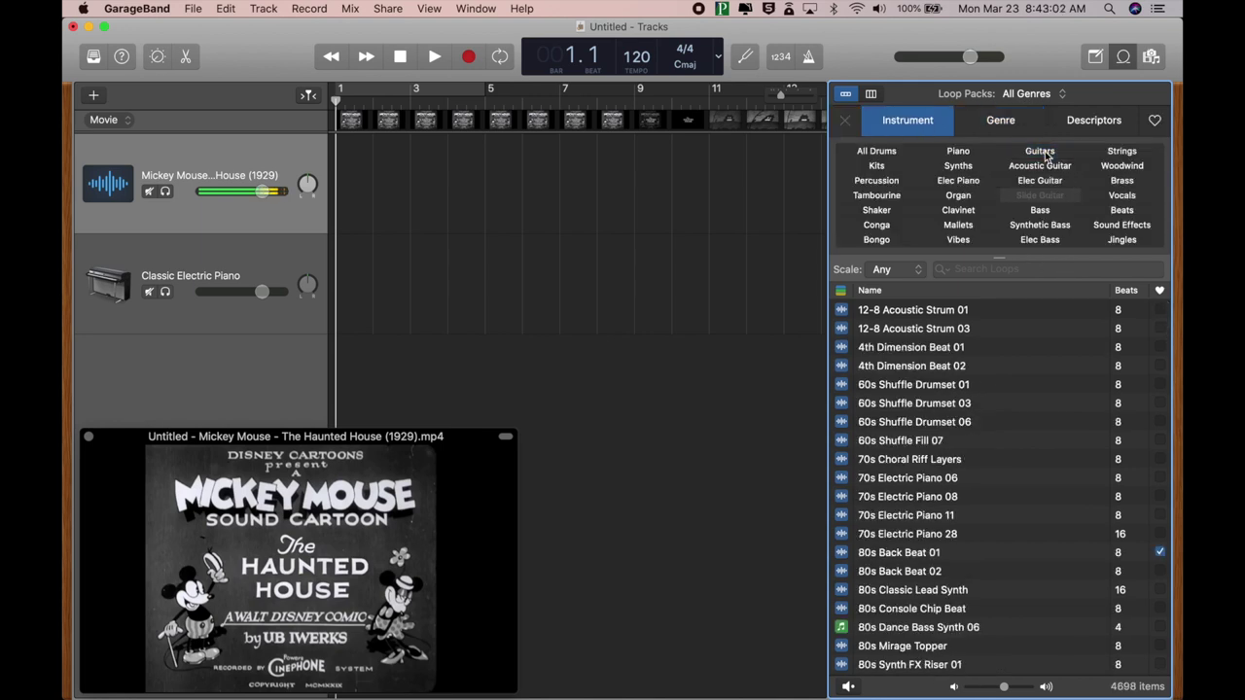
click(1124, 181)
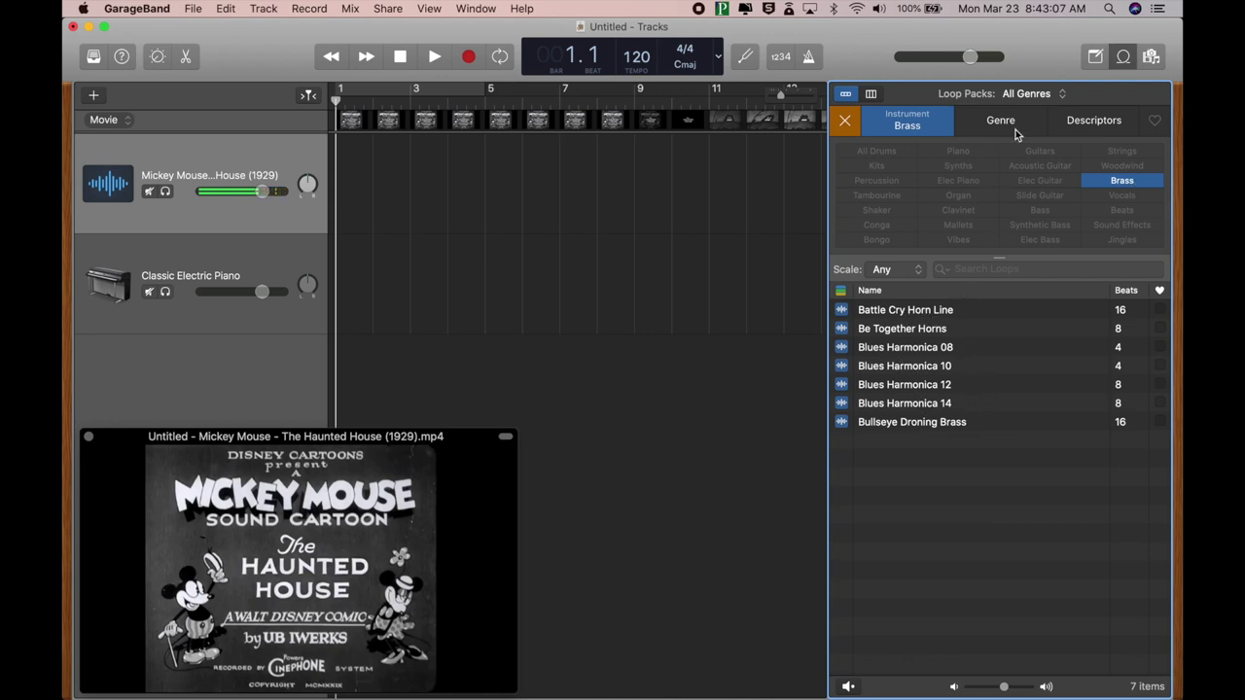
click(1078, 123)
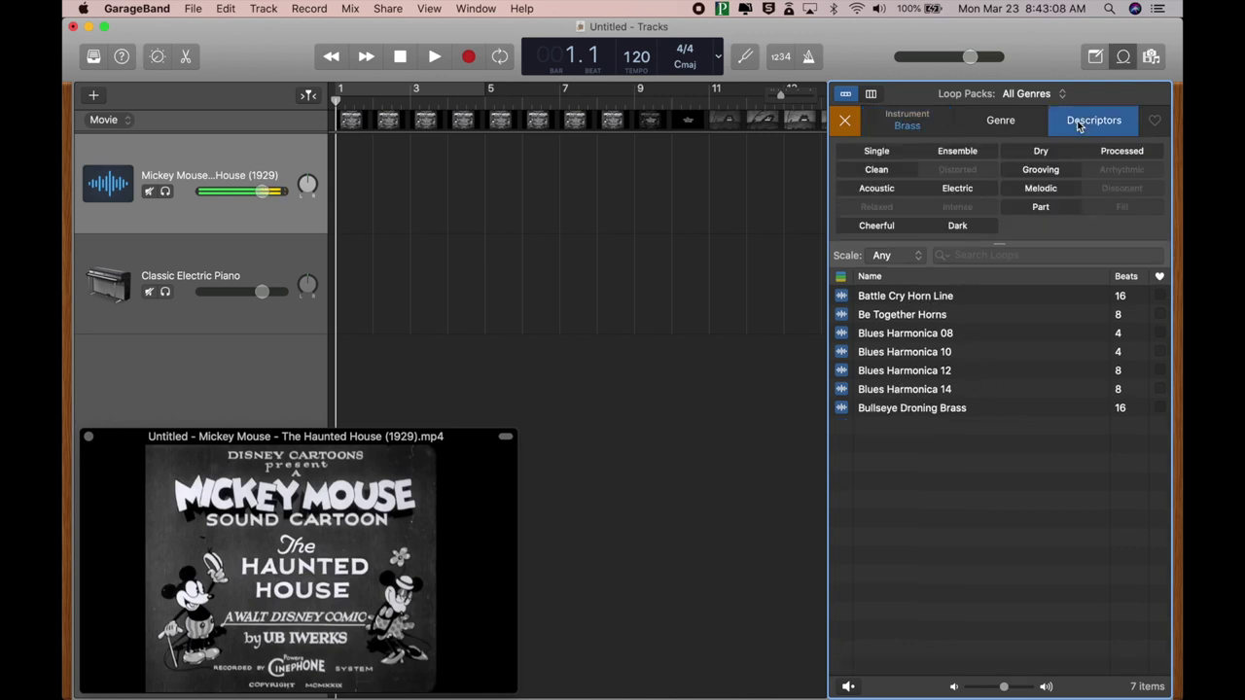
click(889, 188)
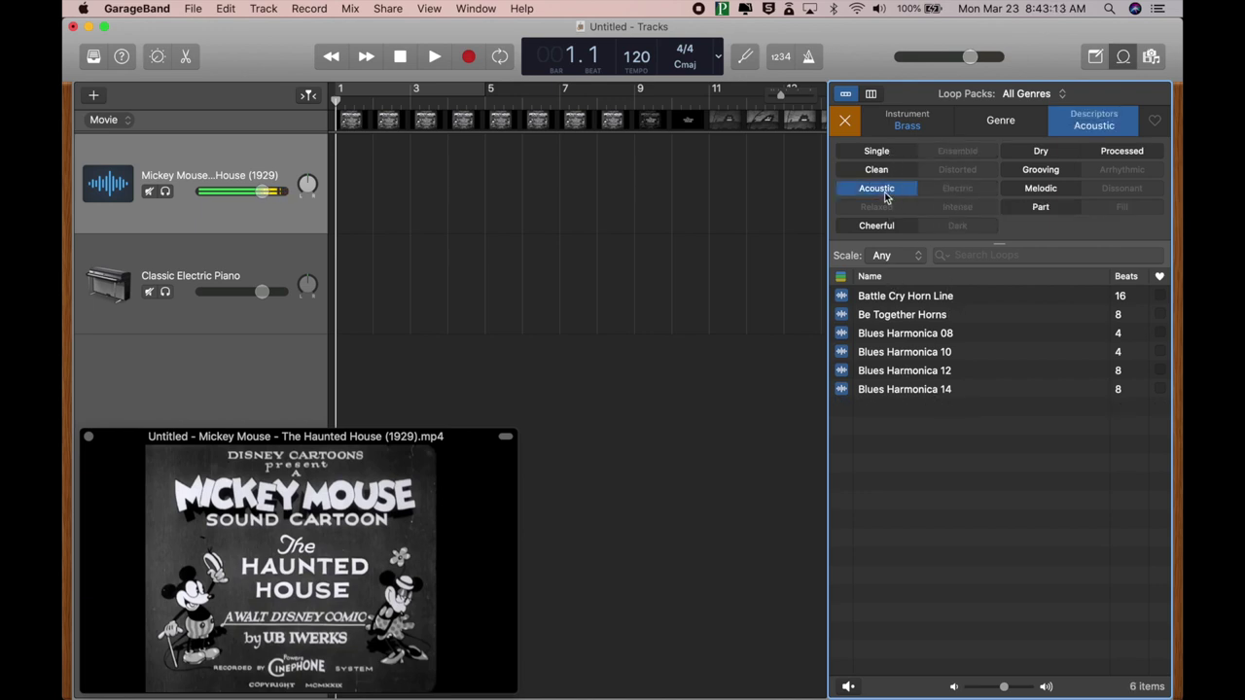
Clear all loop filters, play the project's opening, and show the Instrument categories
click(846, 124)
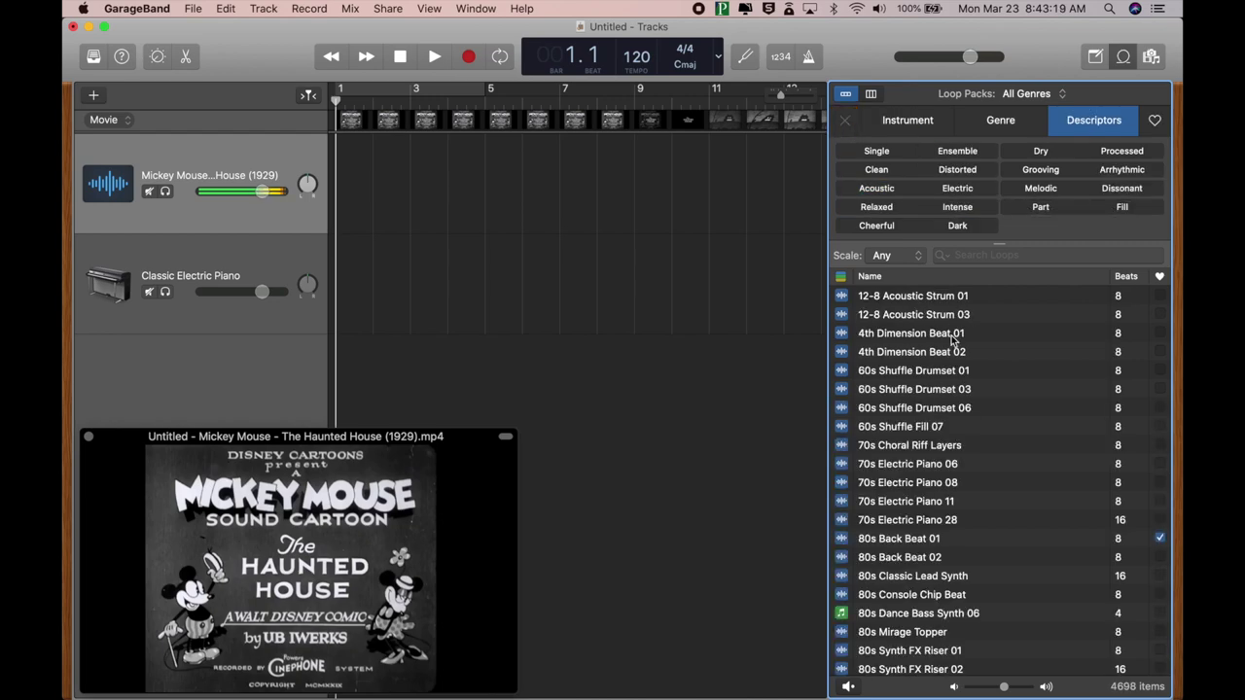
scroll(952, 338, down, 20)
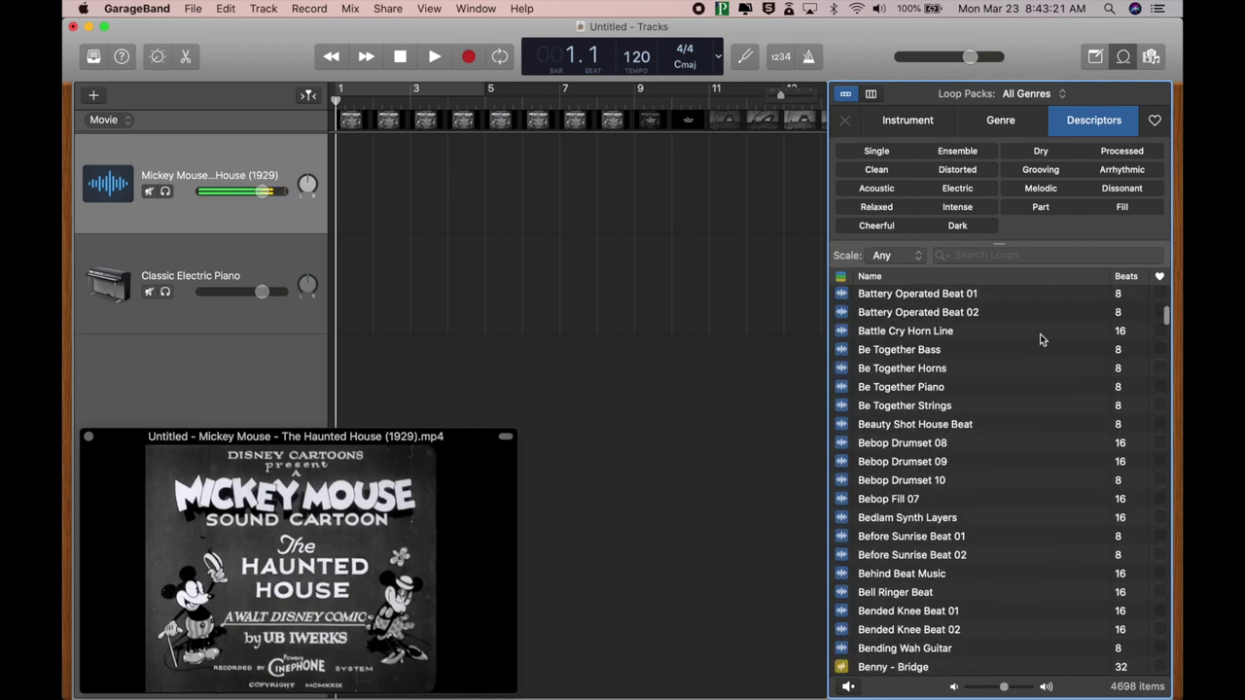
scroll(1040, 339, up, 20)
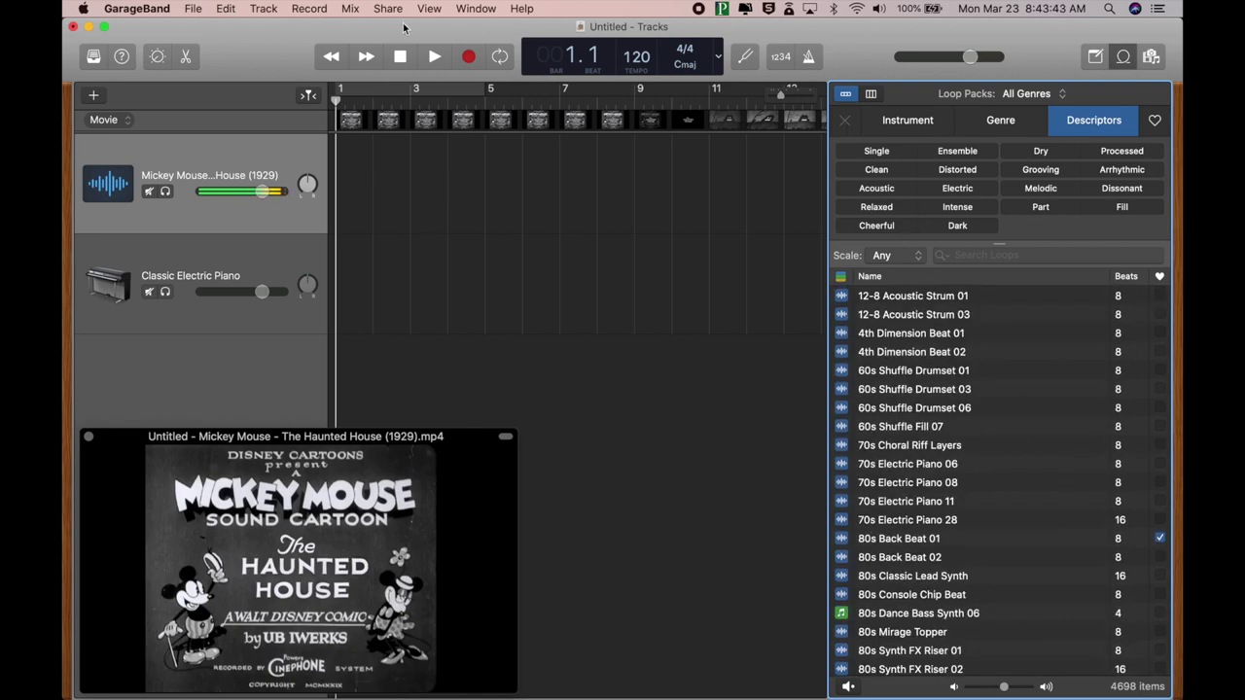
click(438, 60)
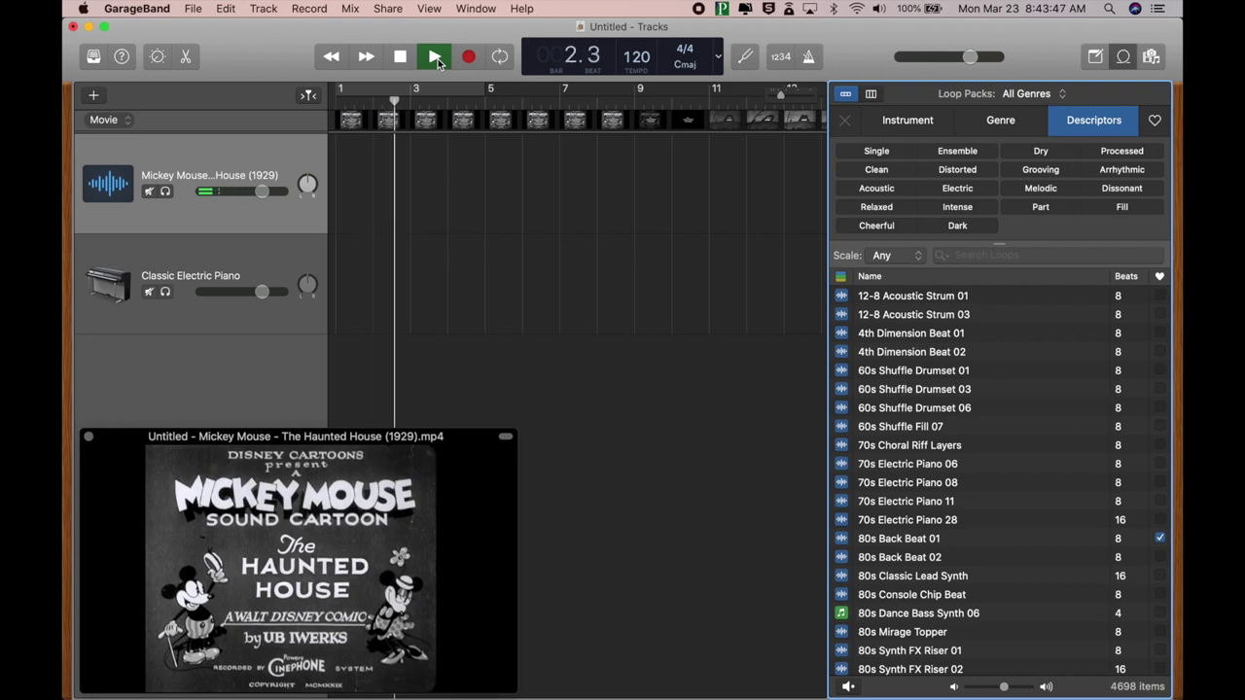
click(408, 61)
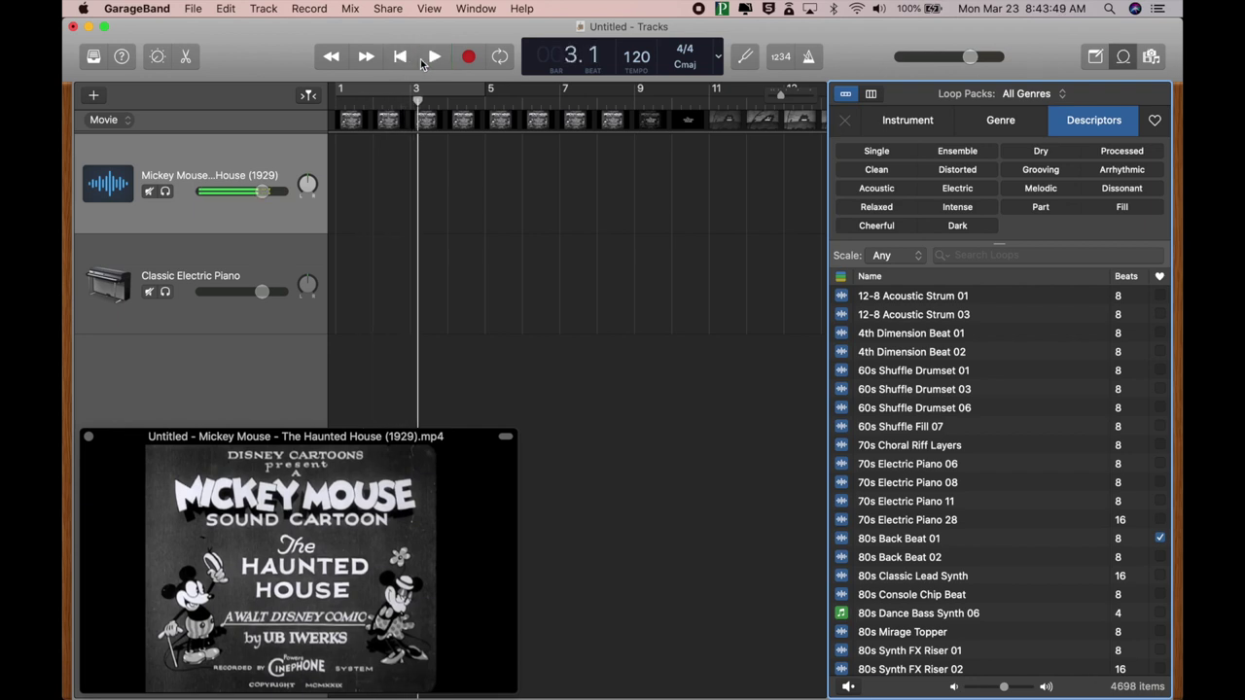
click(889, 129)
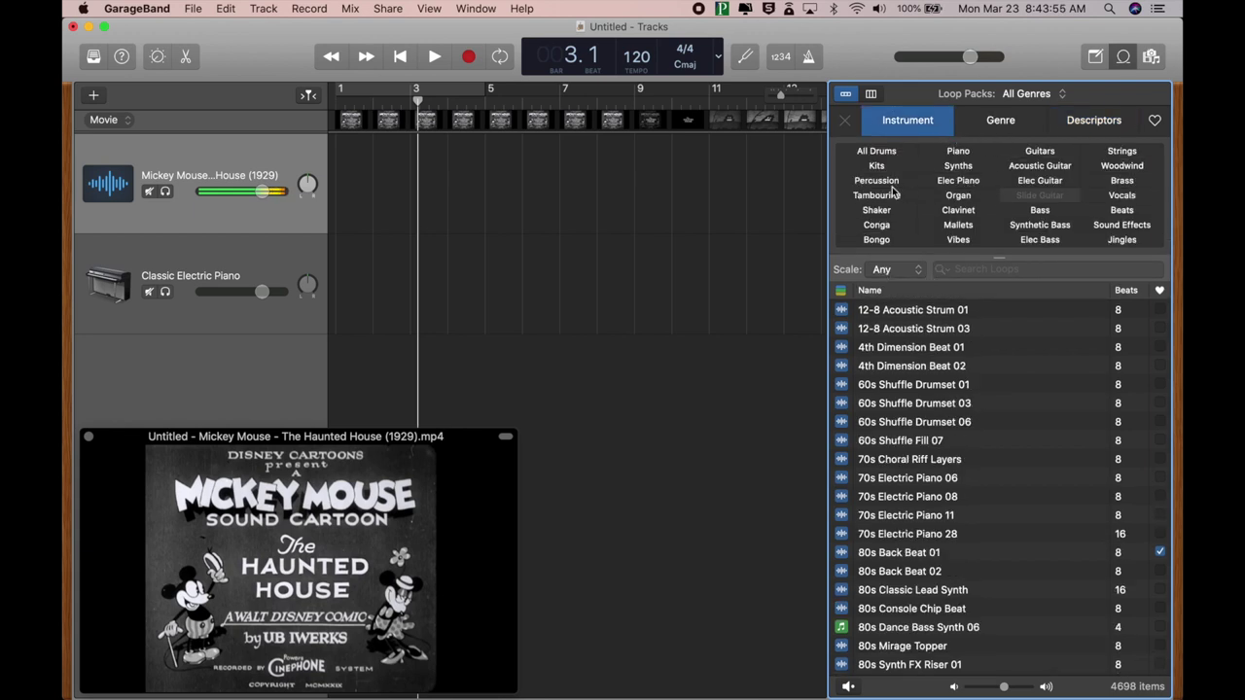
Filter to Bass loops and audition Jet Set, Kaleidoscope Garage 01, Kyoto Night, Latin Fire 04, Nasty Glide
click(1048, 212)
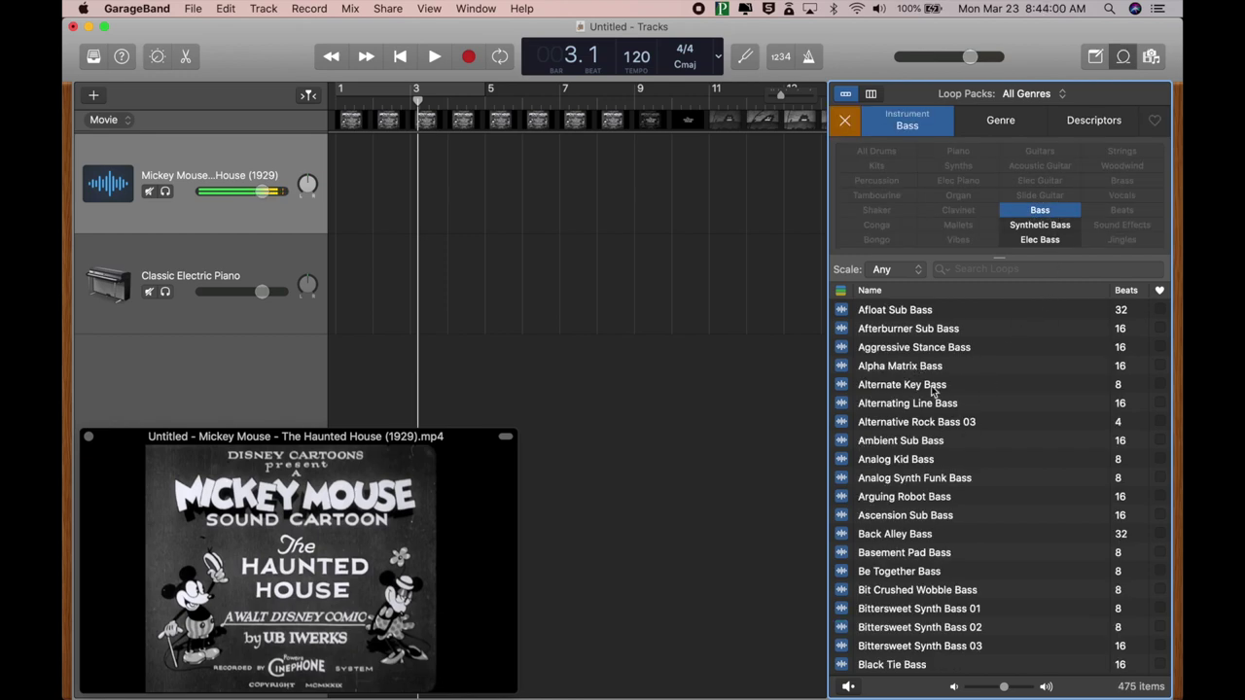
scroll(919, 387, down, 1)
scroll(920, 387, down, 20)
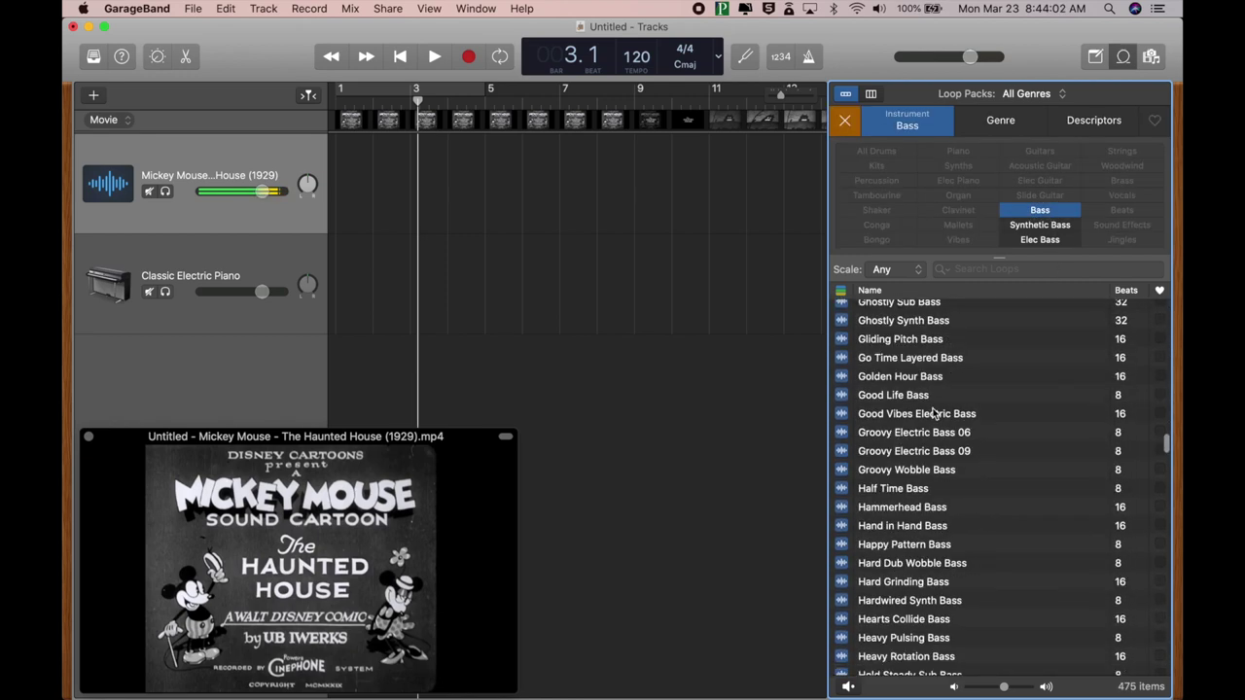
click(918, 399)
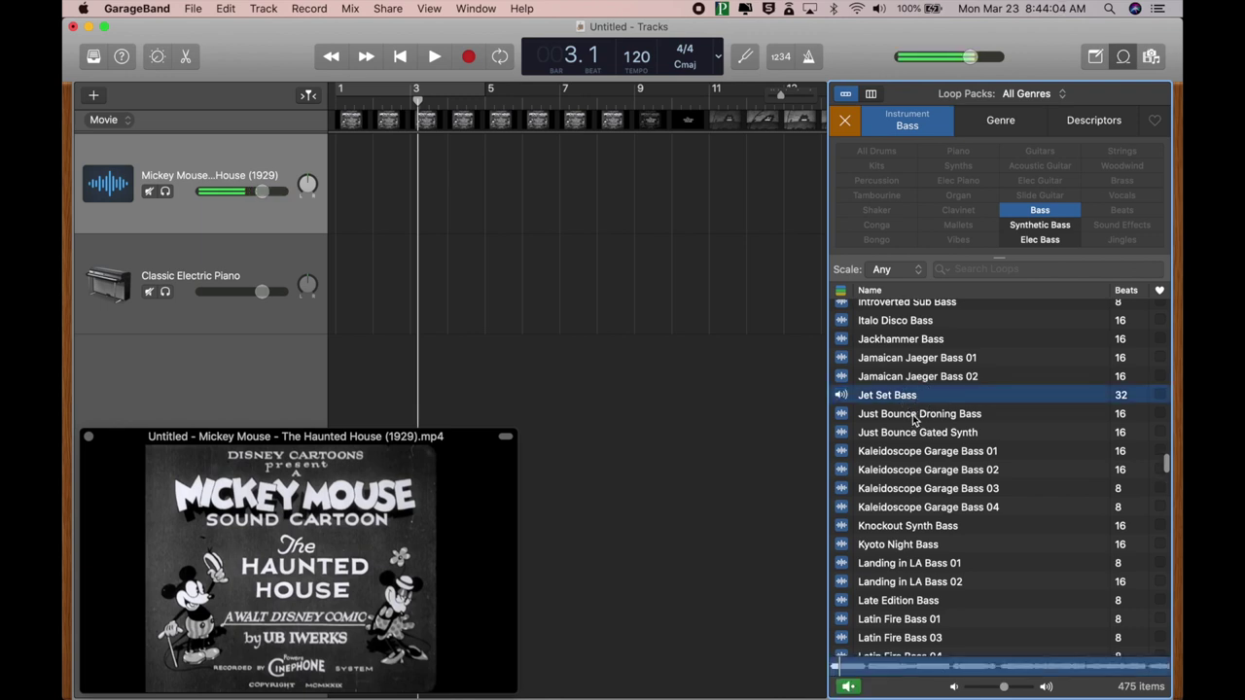
click(907, 452)
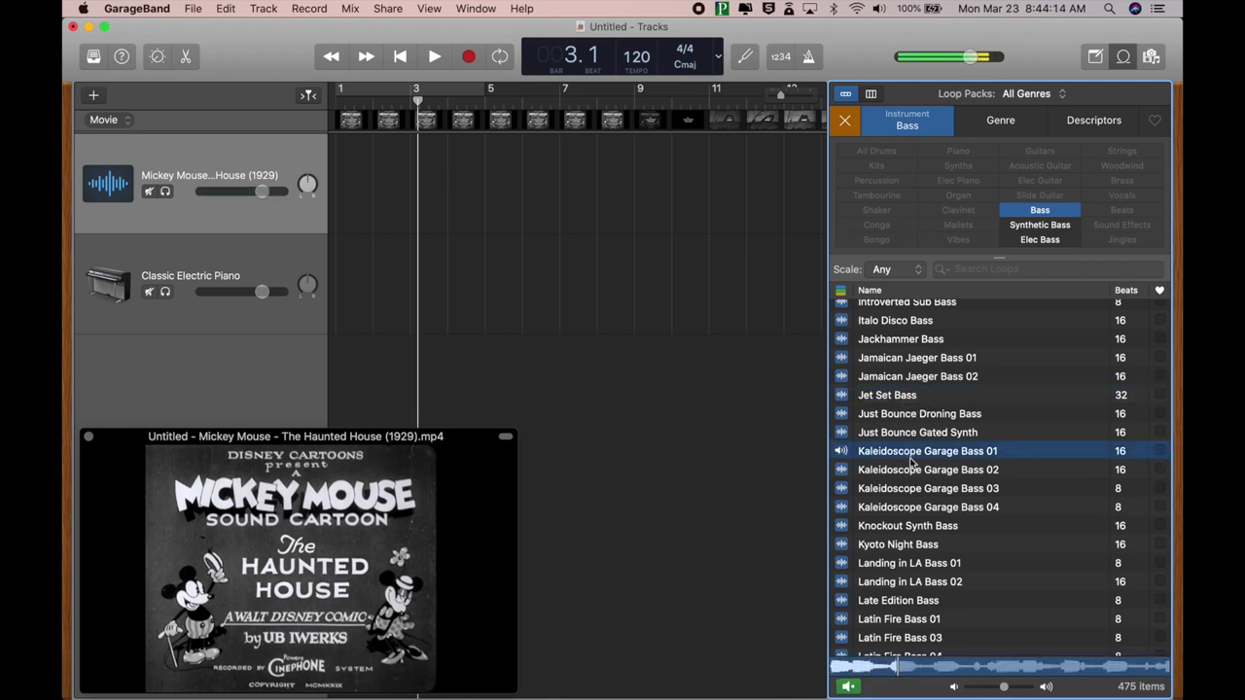
click(900, 546)
scroll(941, 494, down, 2)
scroll(942, 494, down, 3)
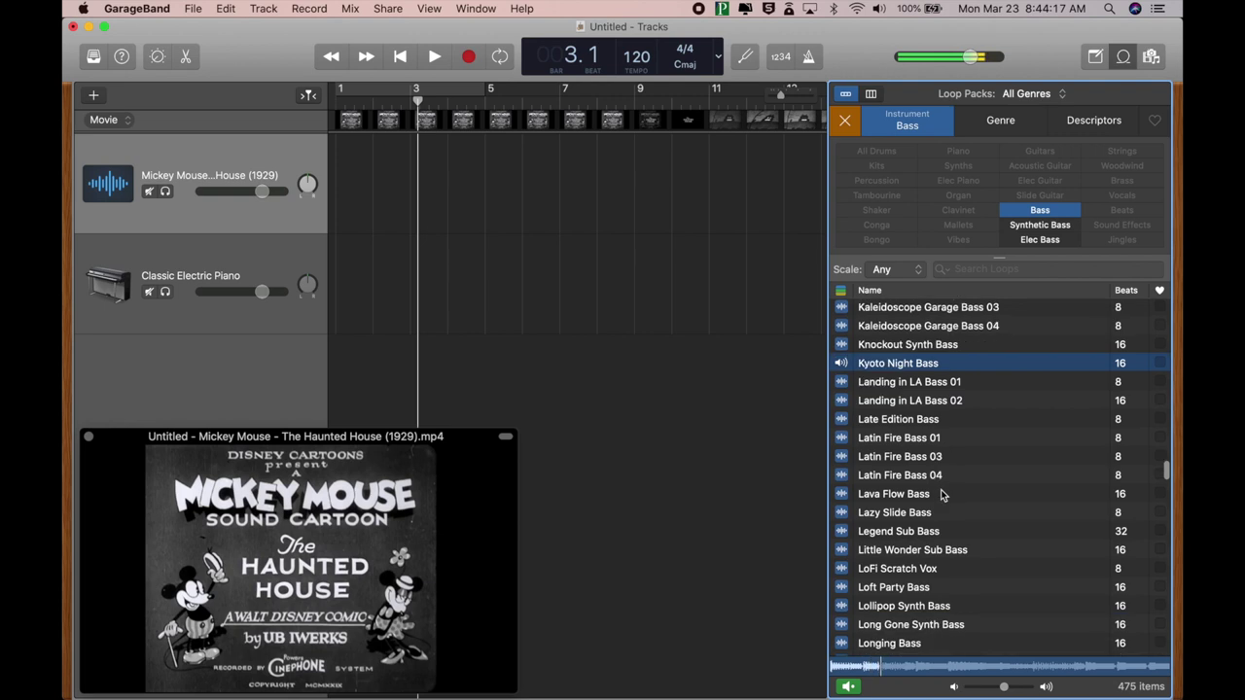
click(942, 473)
scroll(924, 469, down, 5)
click(879, 462)
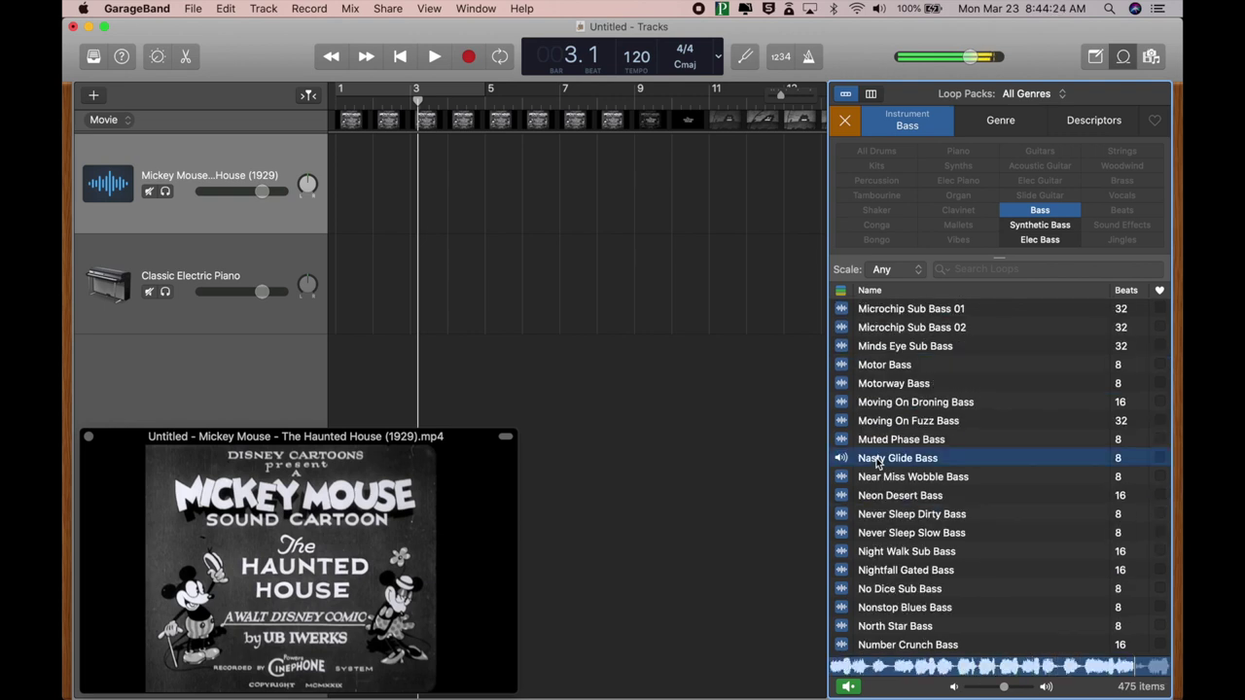
Play the project, then add the Nasty Glide Bass loop as a new track at bar 1
key(space)
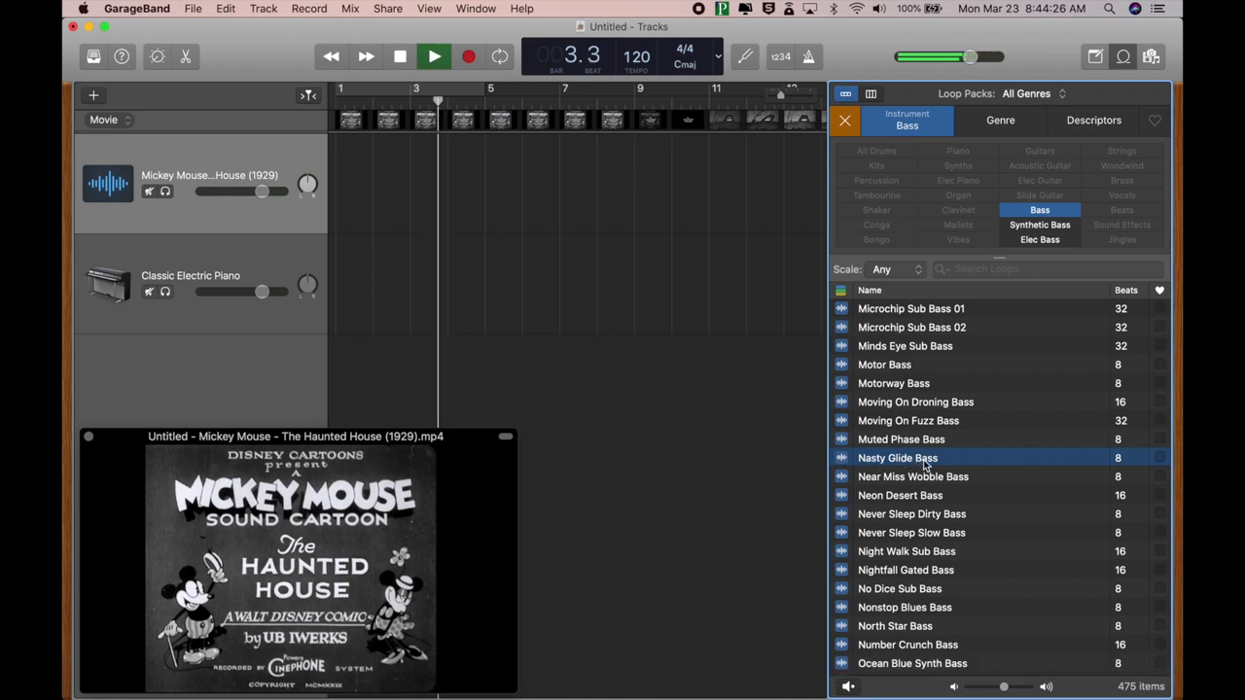
key(space)
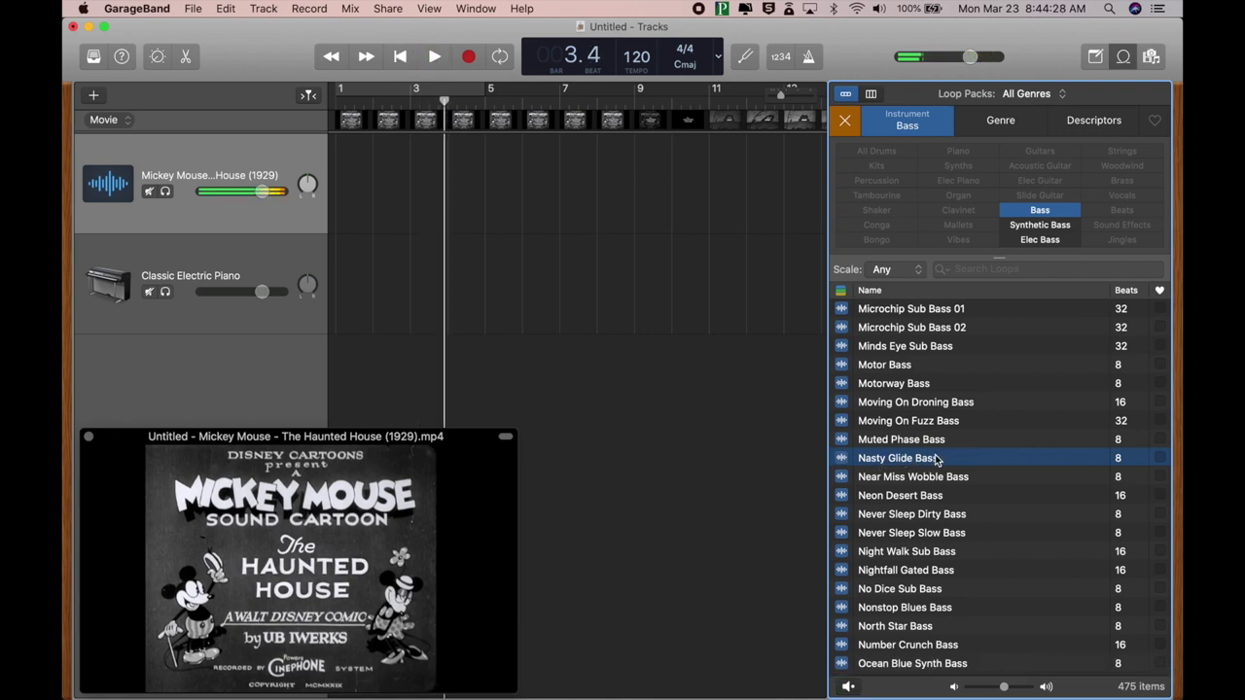
drag(934, 457, 338, 382)
Add Nasty Glide Bass as a new track at bar 1 and play it from the start
drag(515, 433, 402, 480)
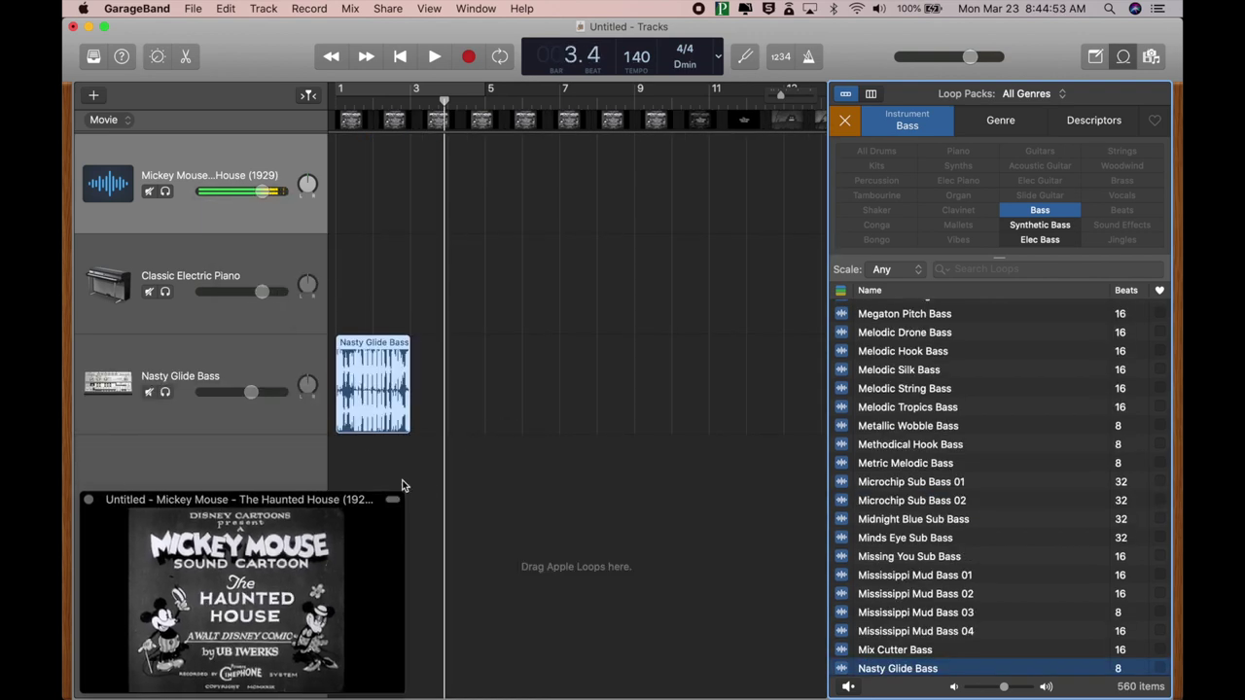
click(399, 57)
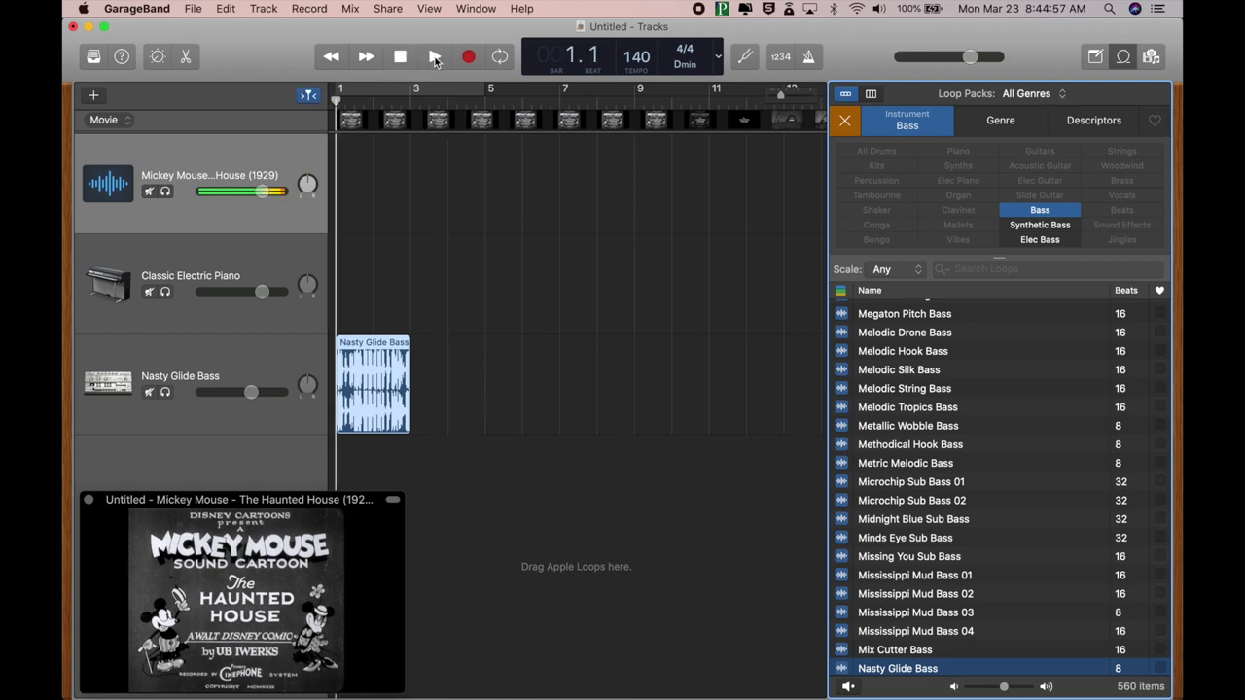
click(435, 59)
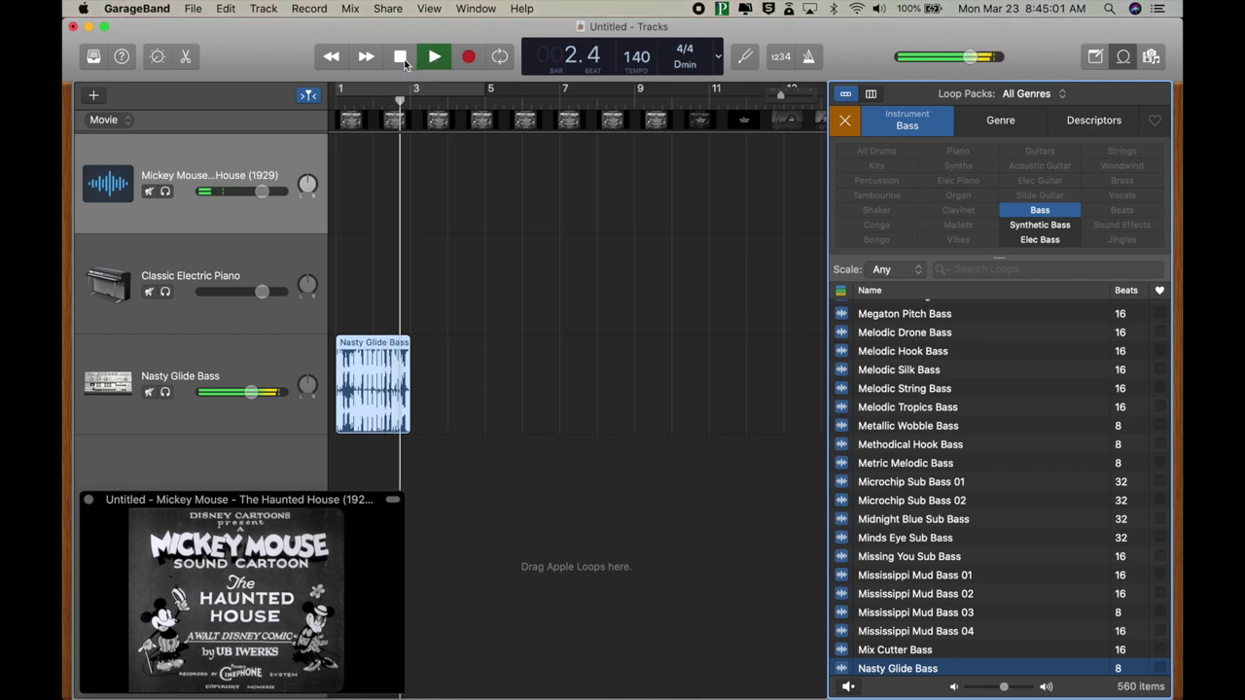
click(401, 58)
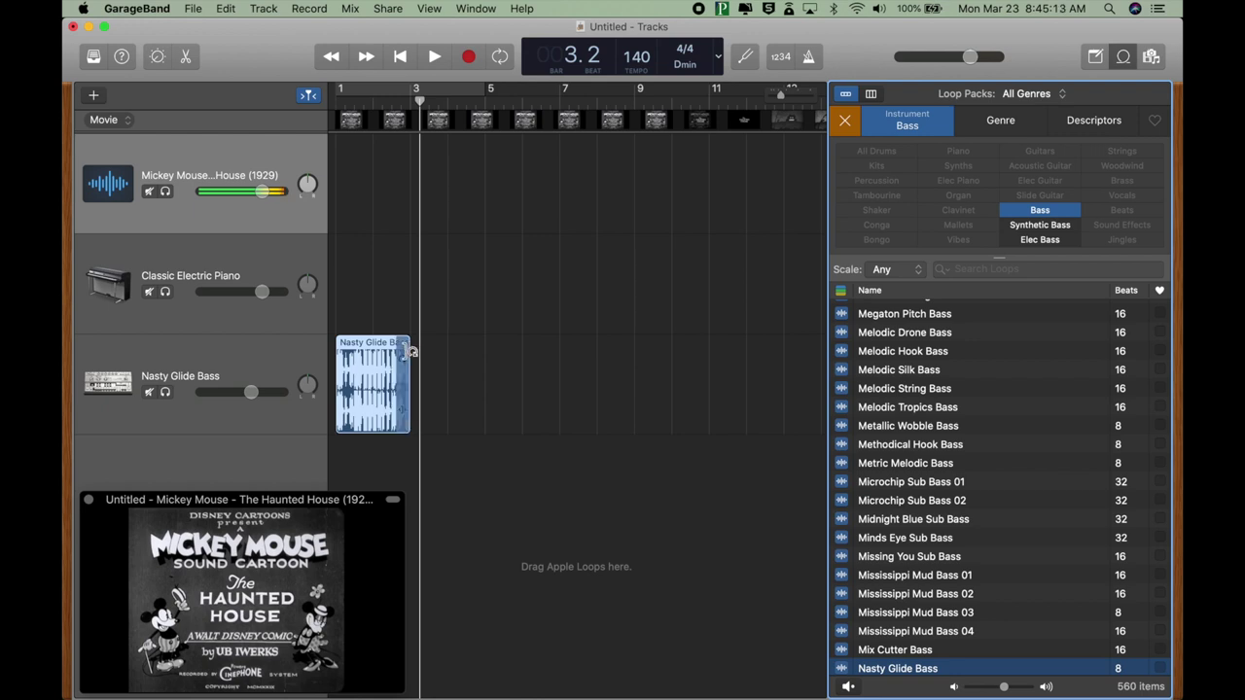
Loop the bass region out to about bar 9 and play the project back
drag(410, 351, 634, 367)
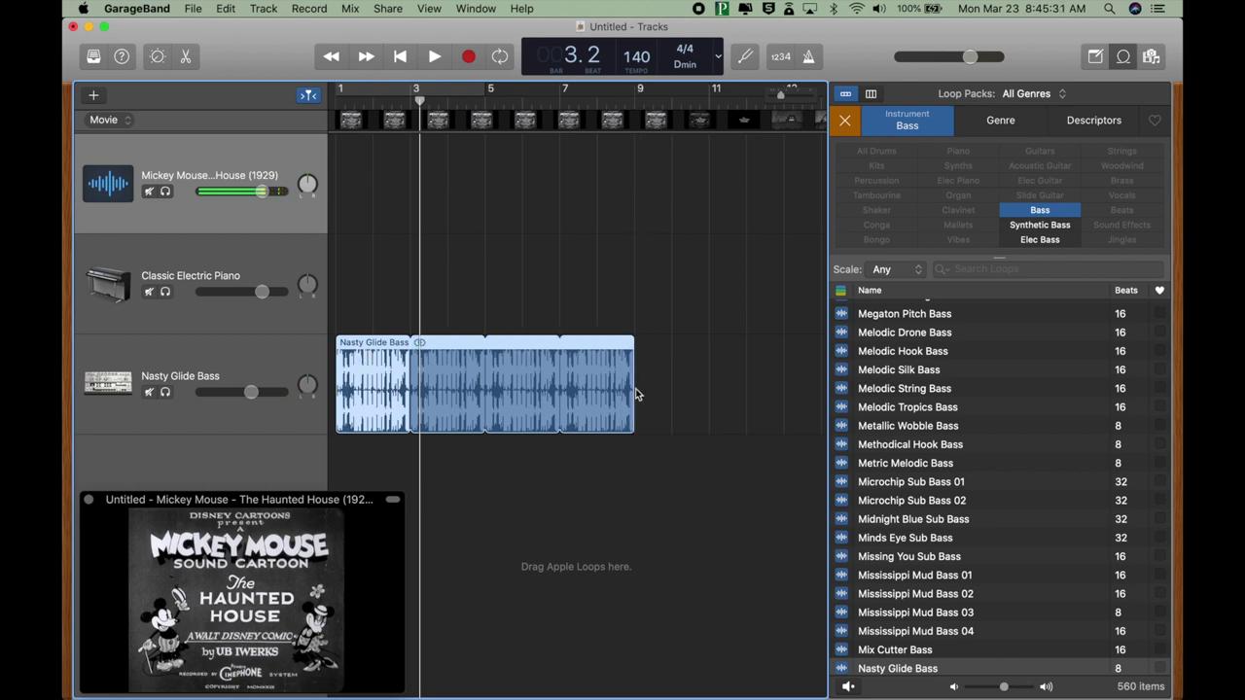
click(399, 57)
click(434, 56)
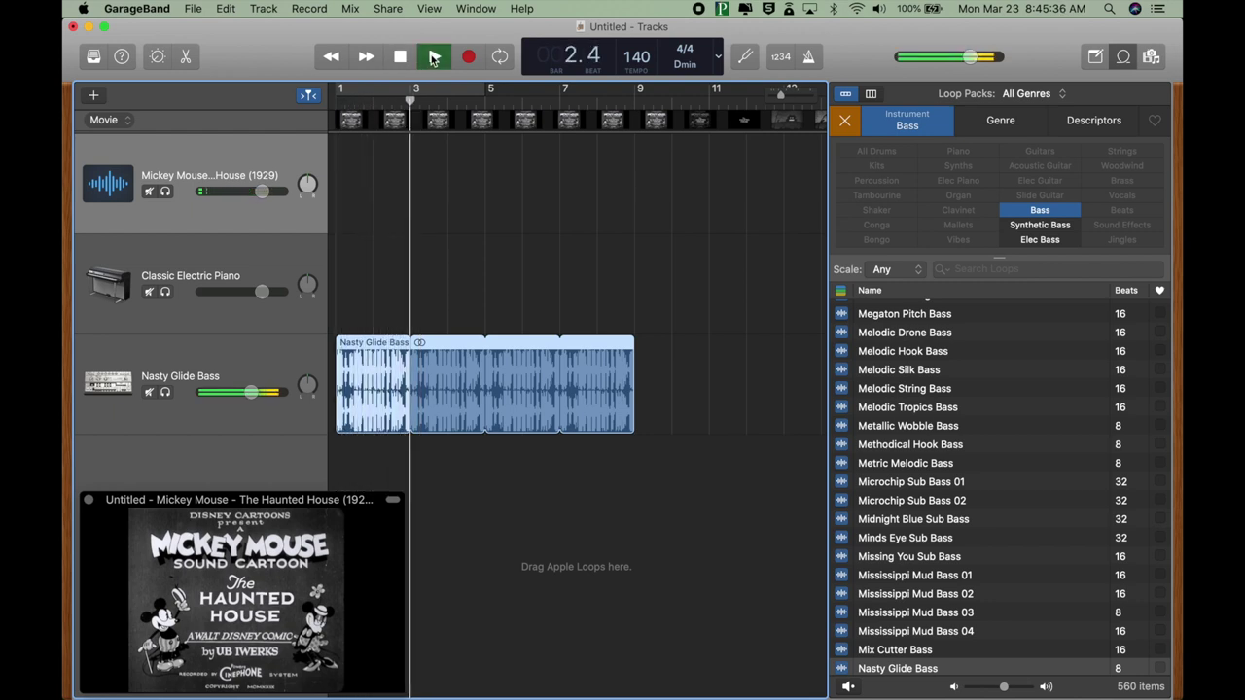
click(401, 58)
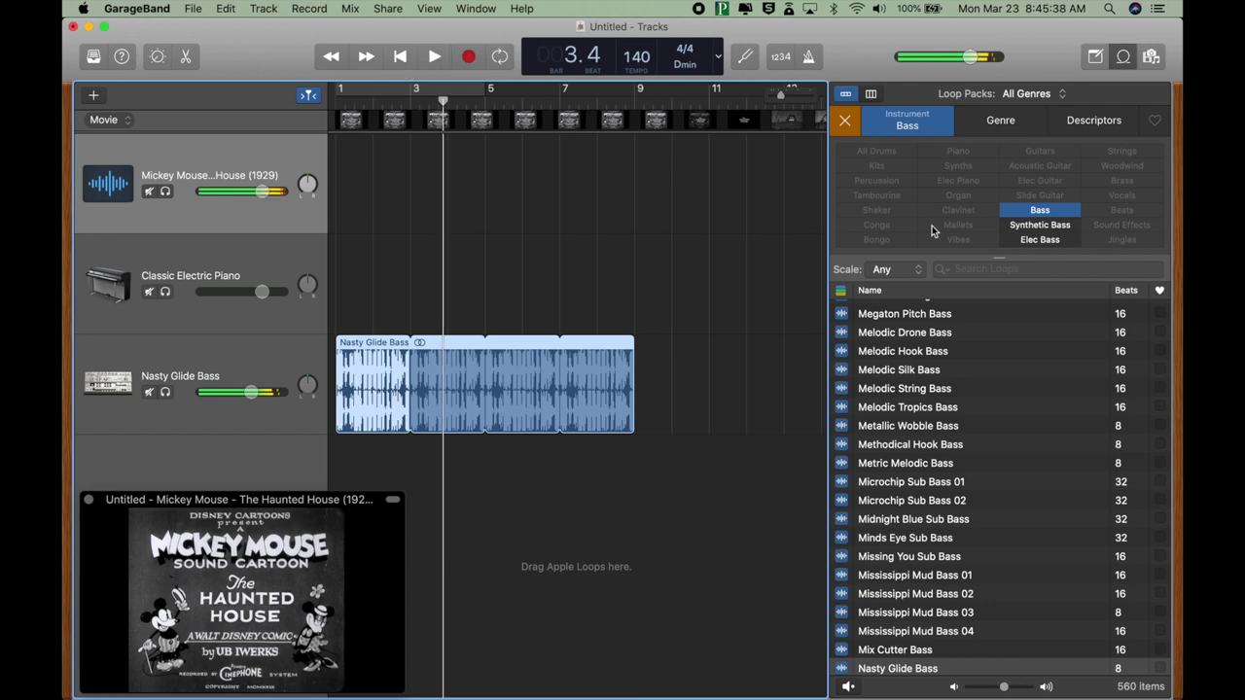
Filter loops to All Drums and Distorted, preview Retro Snare Topper, and add it at bar 1
click(846, 123)
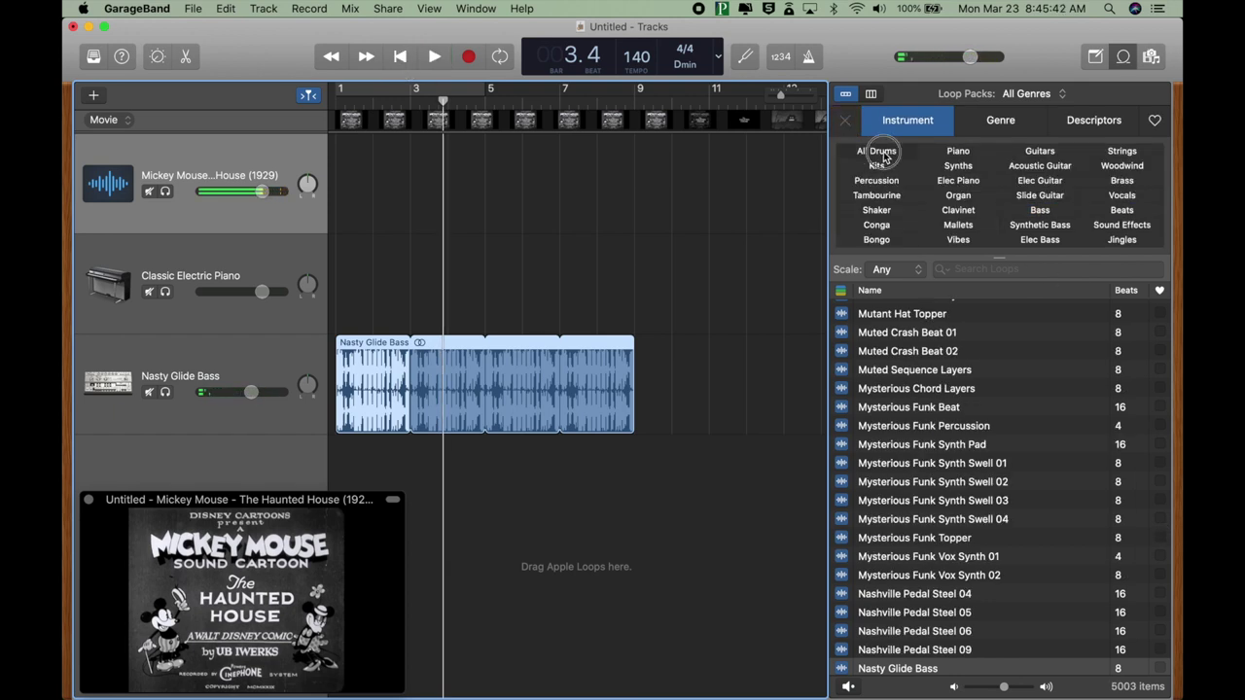
click(881, 153)
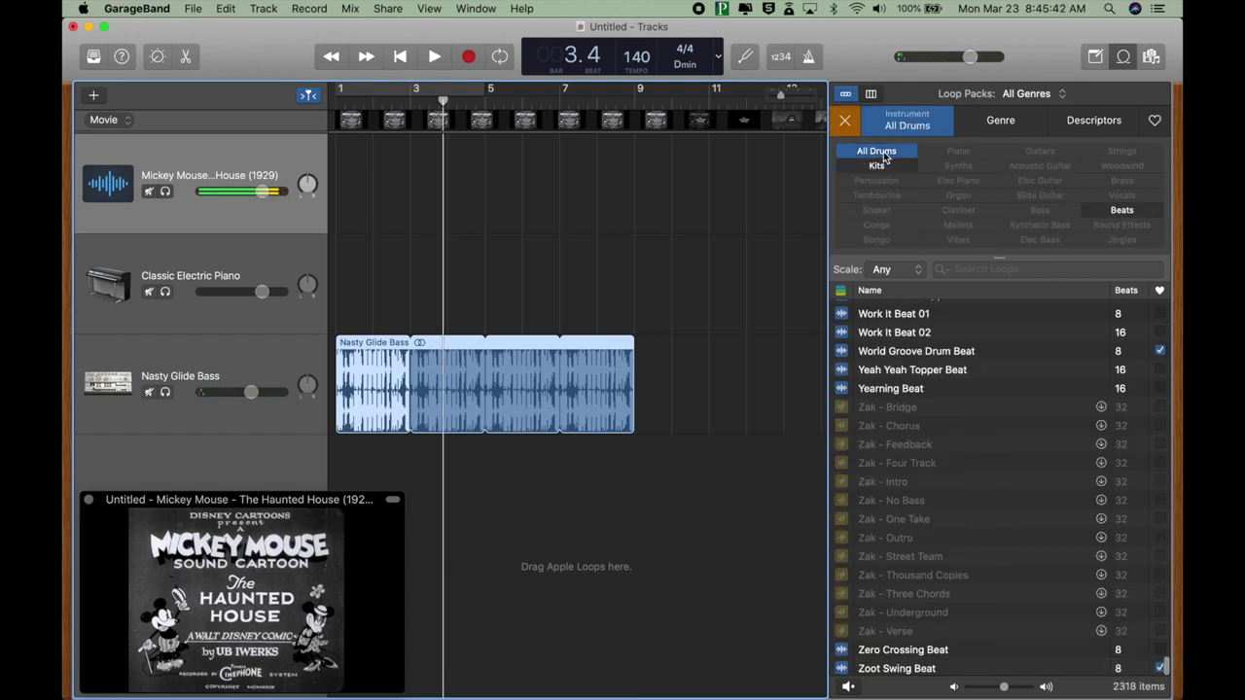
click(1091, 120)
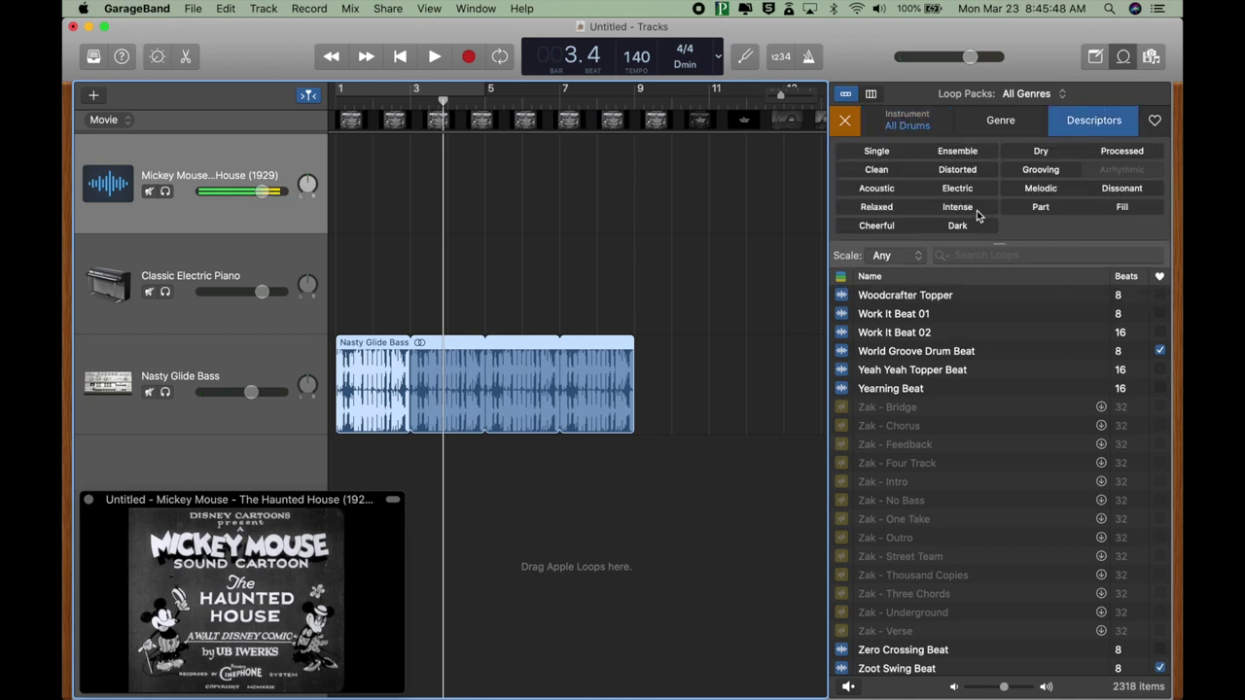
click(973, 170)
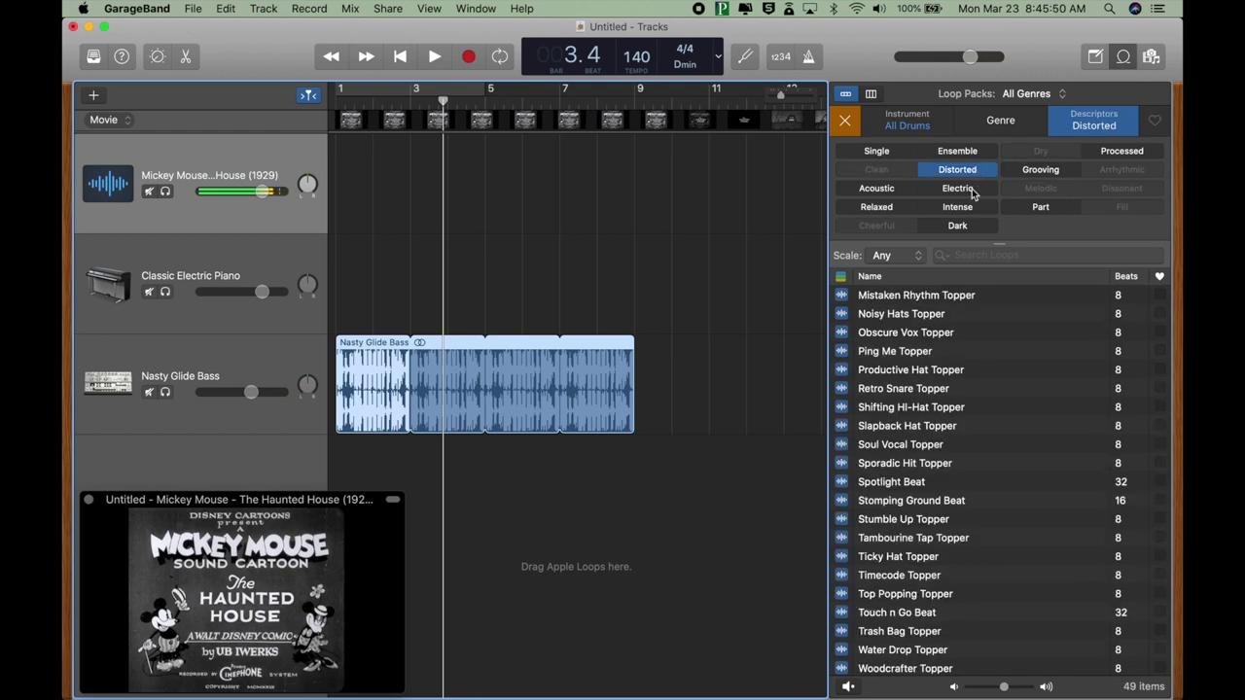
click(918, 390)
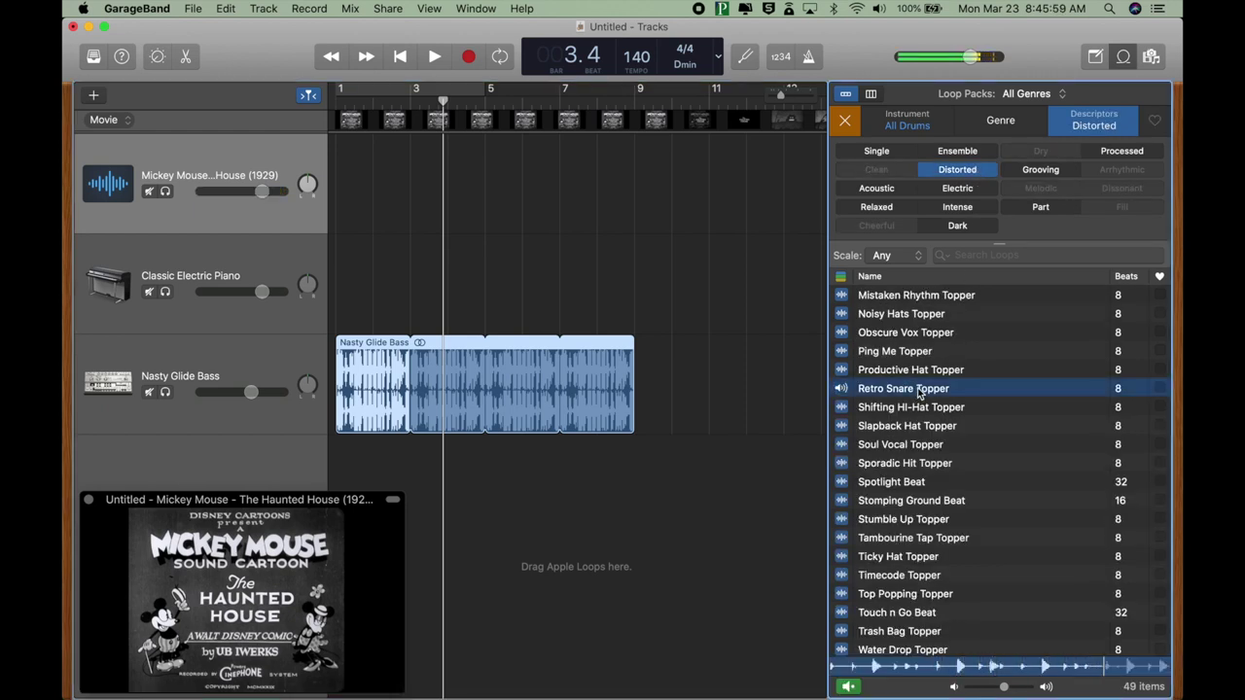
drag(954, 391, 331, 464)
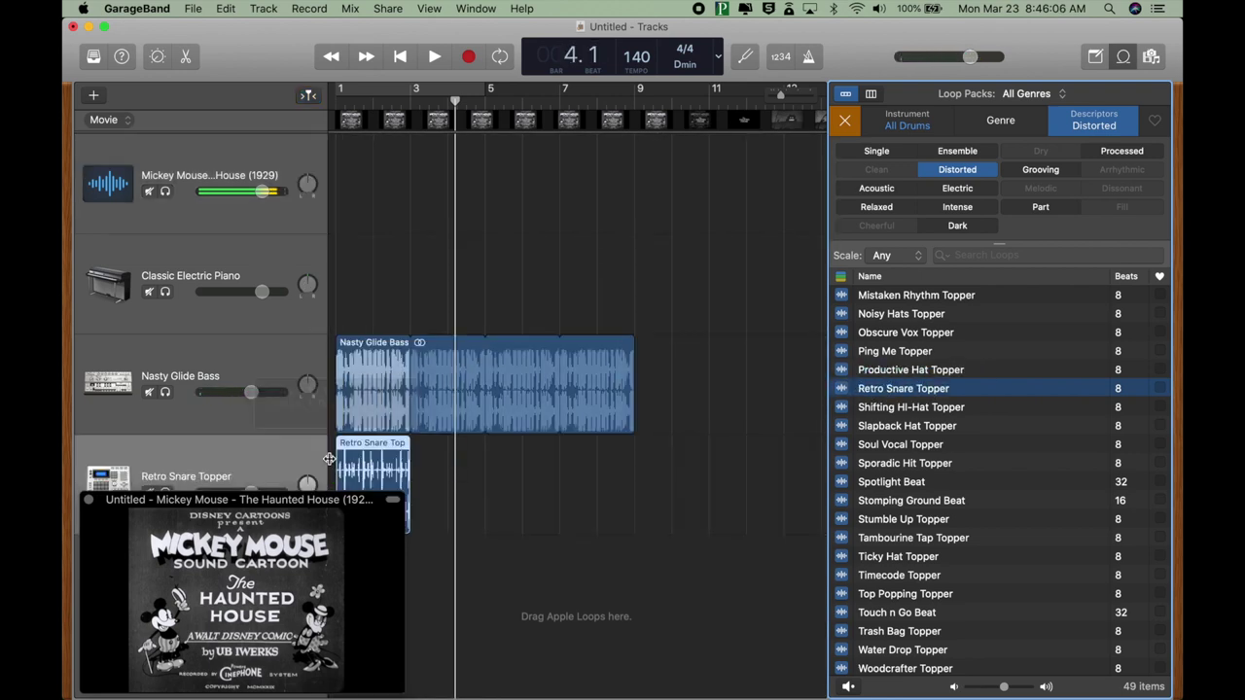
Delete the empty Classic Electric Piano track from its right-click menu
right_click(266, 259)
click(231, 248)
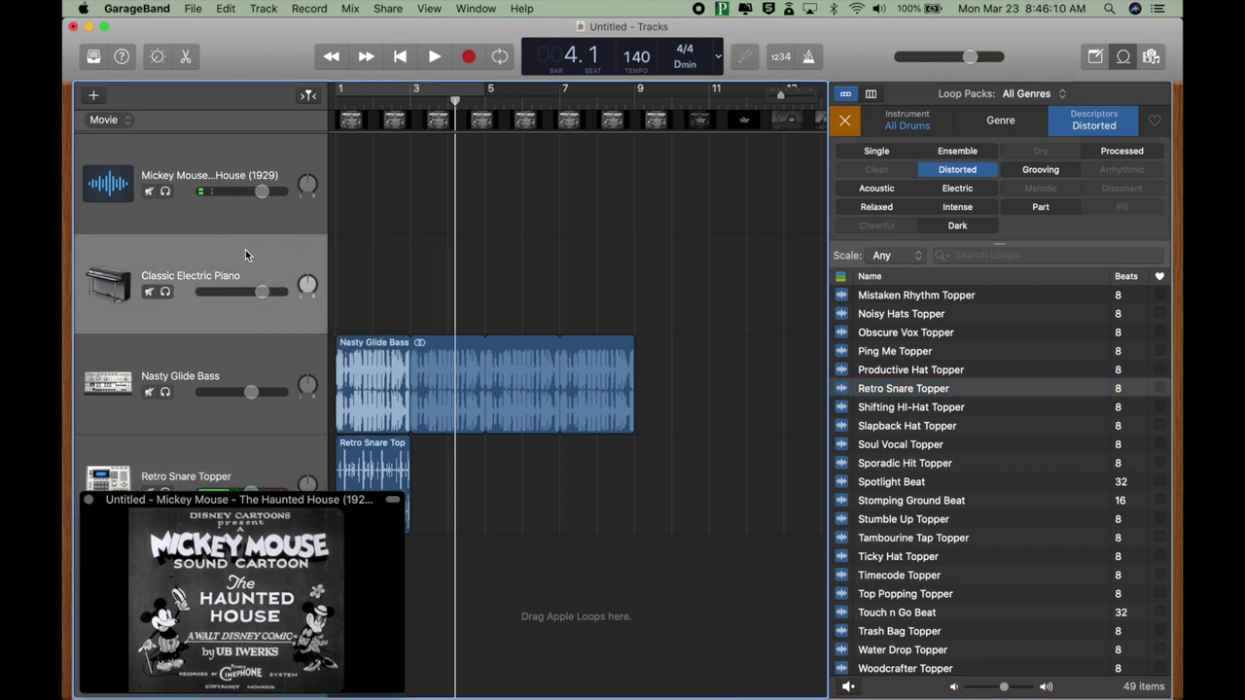
right_click(246, 254)
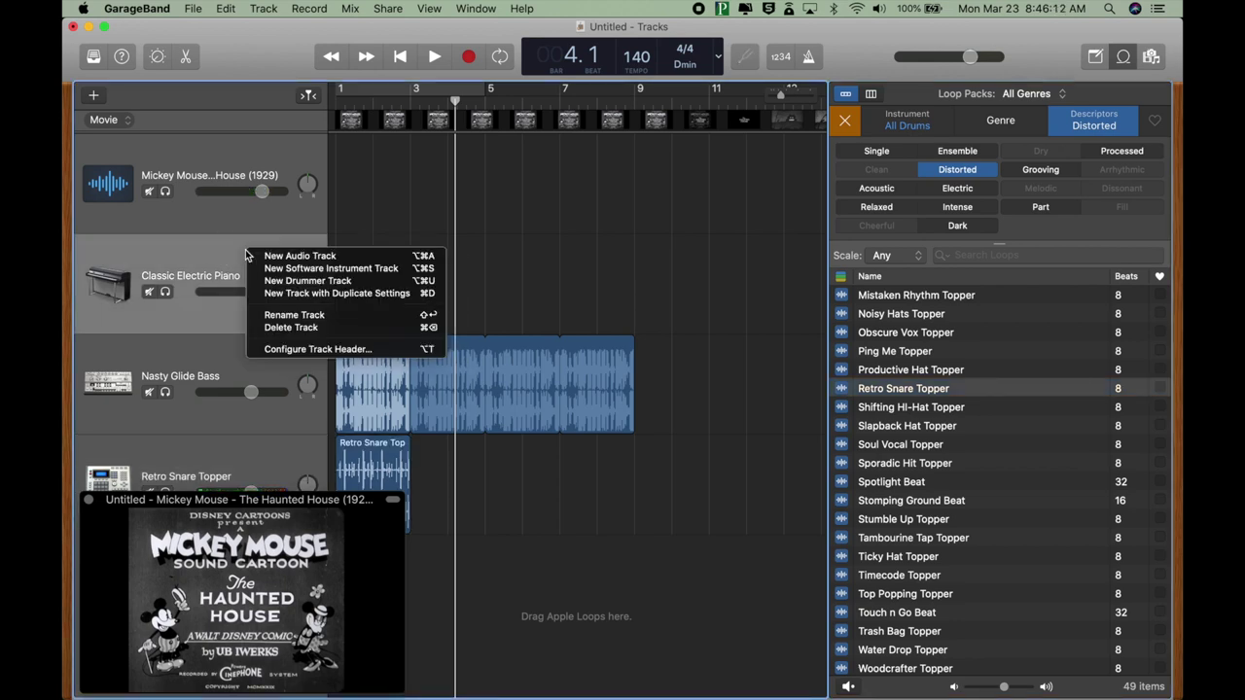
click(315, 328)
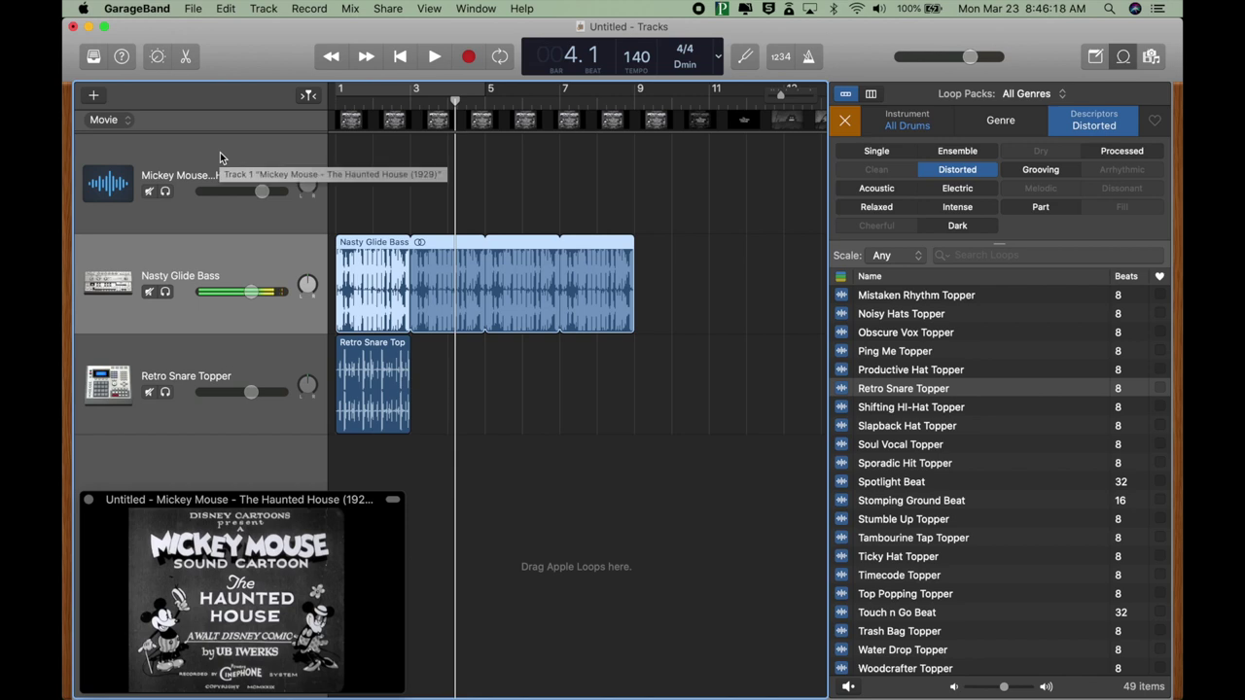
Play the project from bar 1 to hear the bass and snare tracks
drag(448, 100, 327, 101)
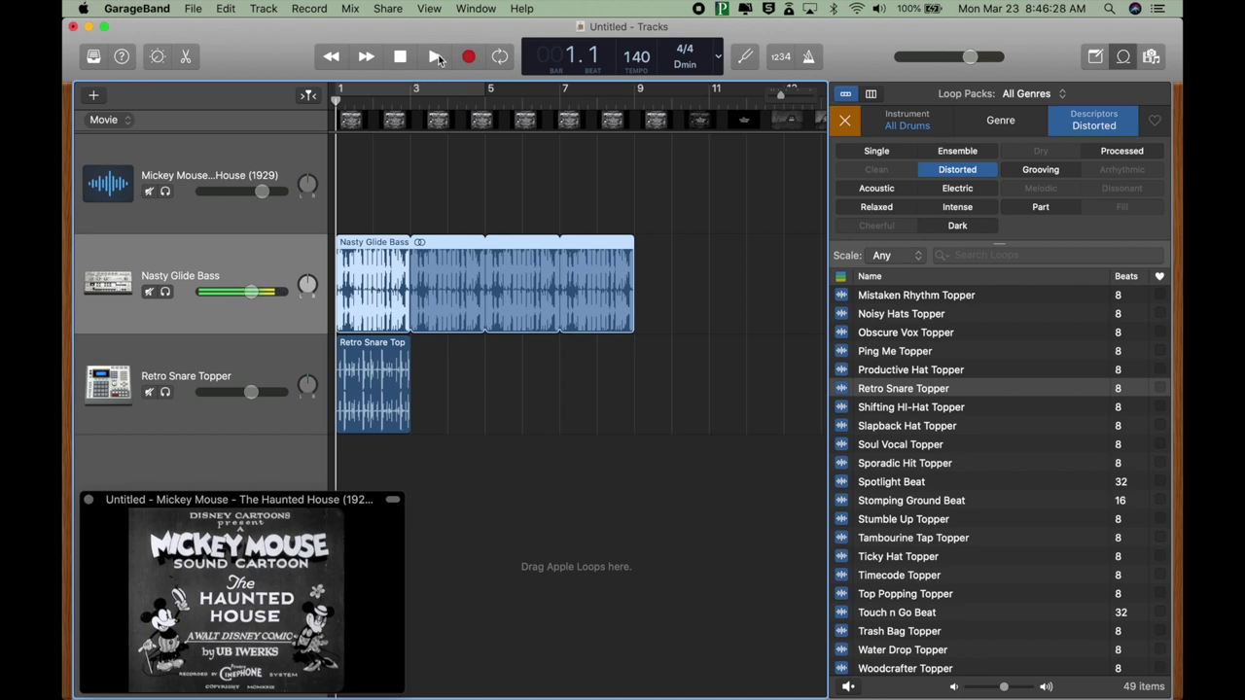
click(437, 57)
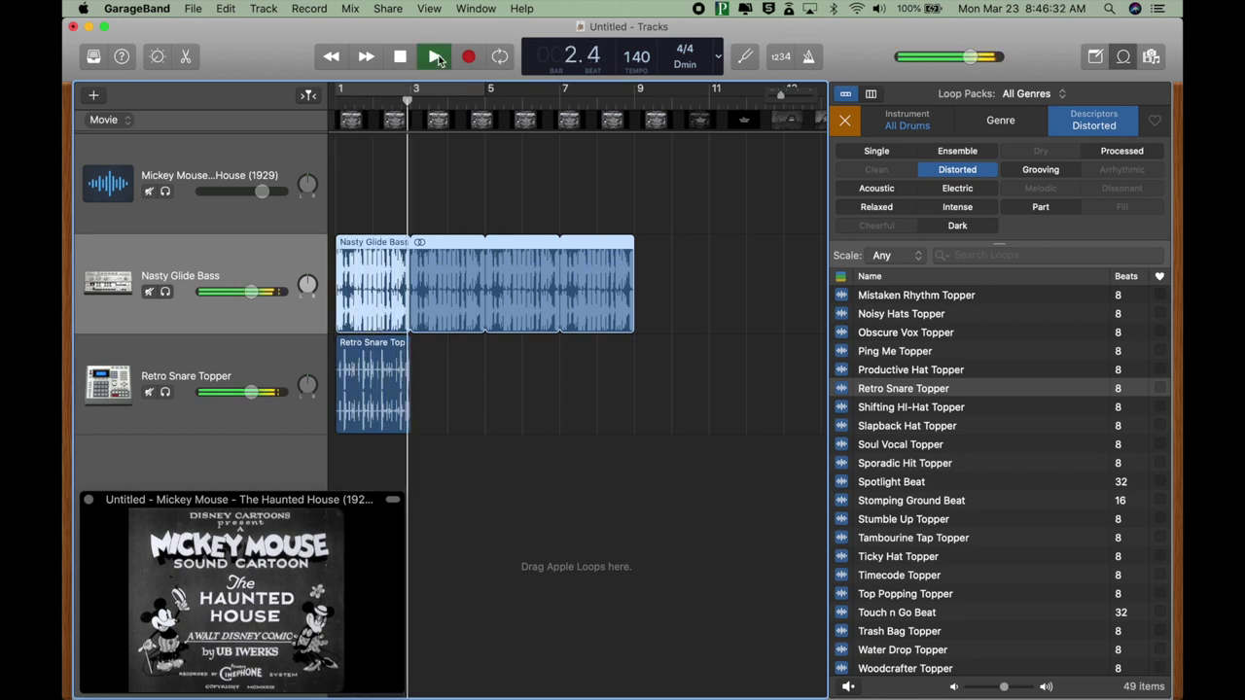
key(space)
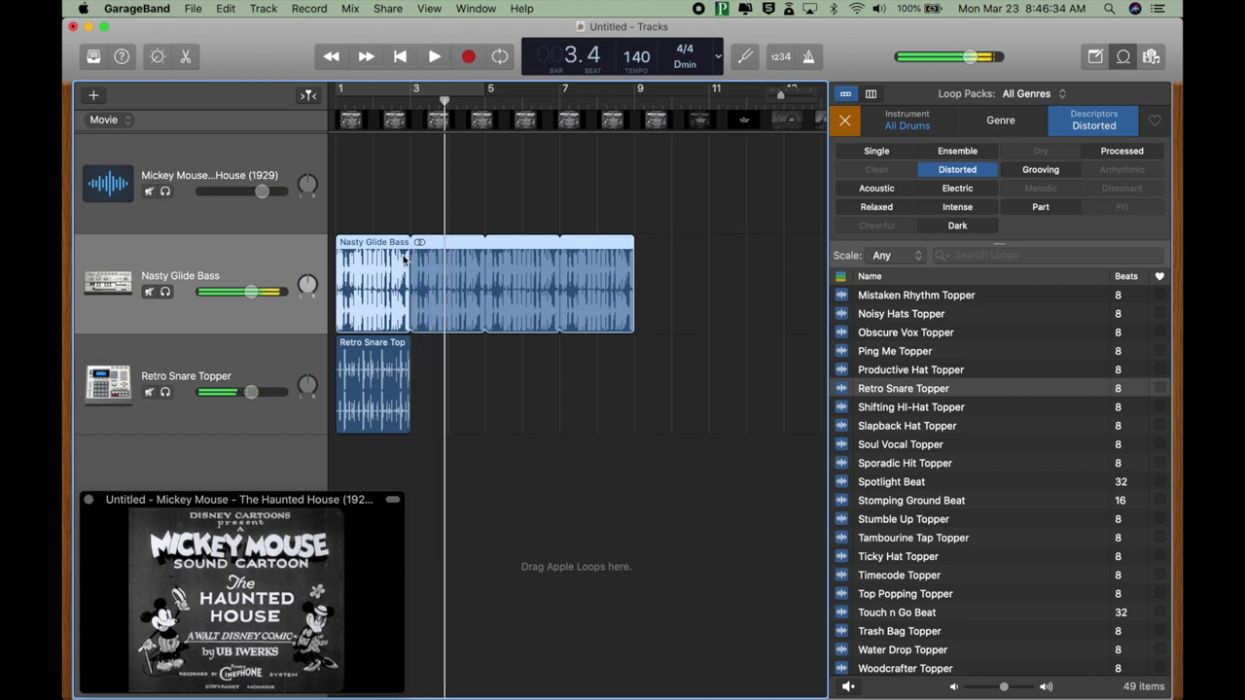
Move Retro Snare Topper to bar 3, extend it to bar 9, replay, and clear the Distorted filter
drag(381, 367, 634, 361)
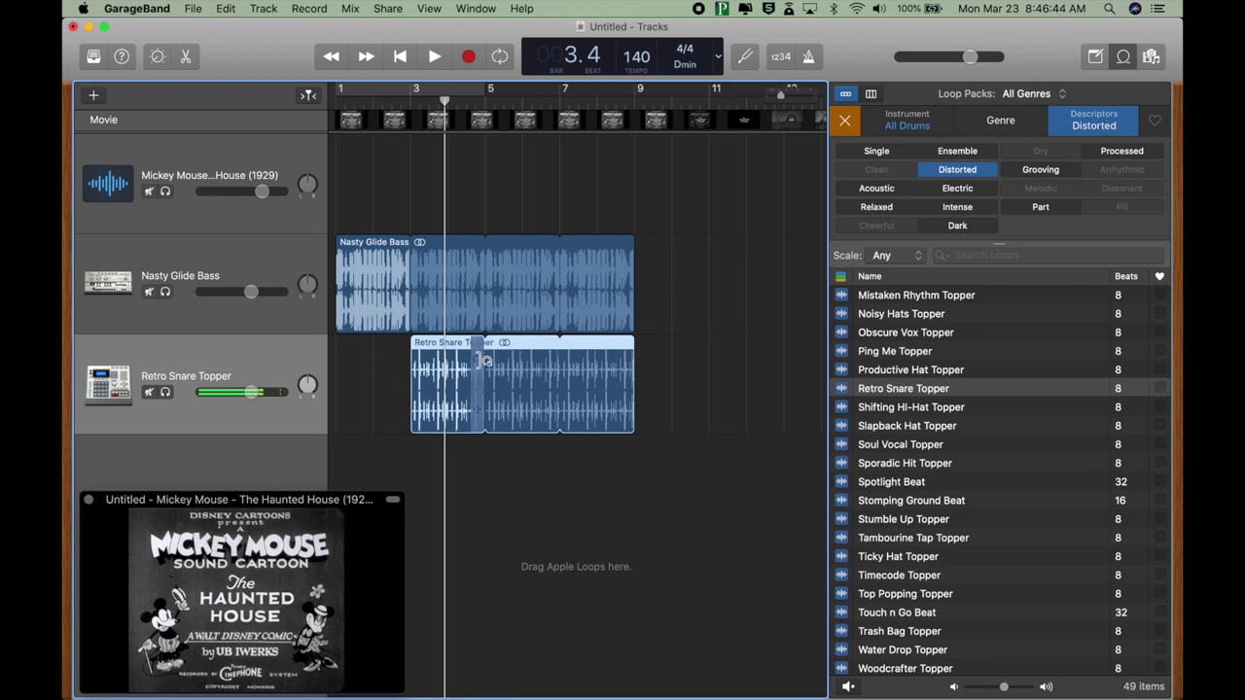
drag(480, 362, 637, 370)
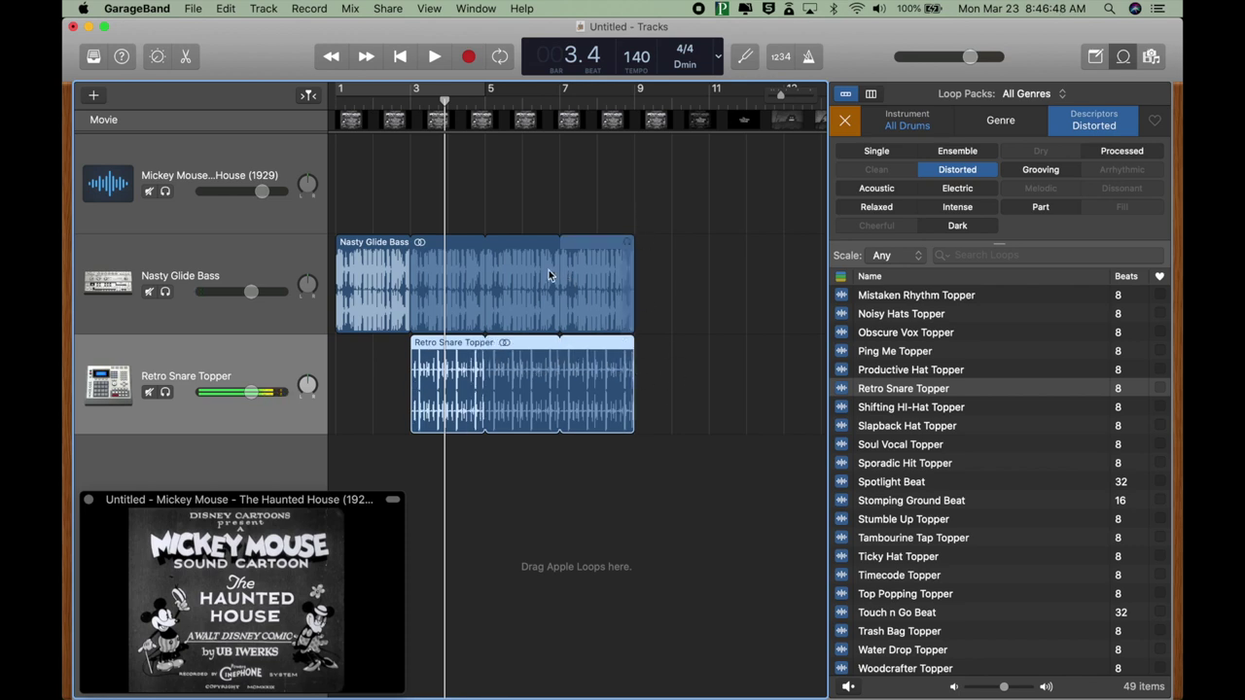
key(Return)
click(435, 59)
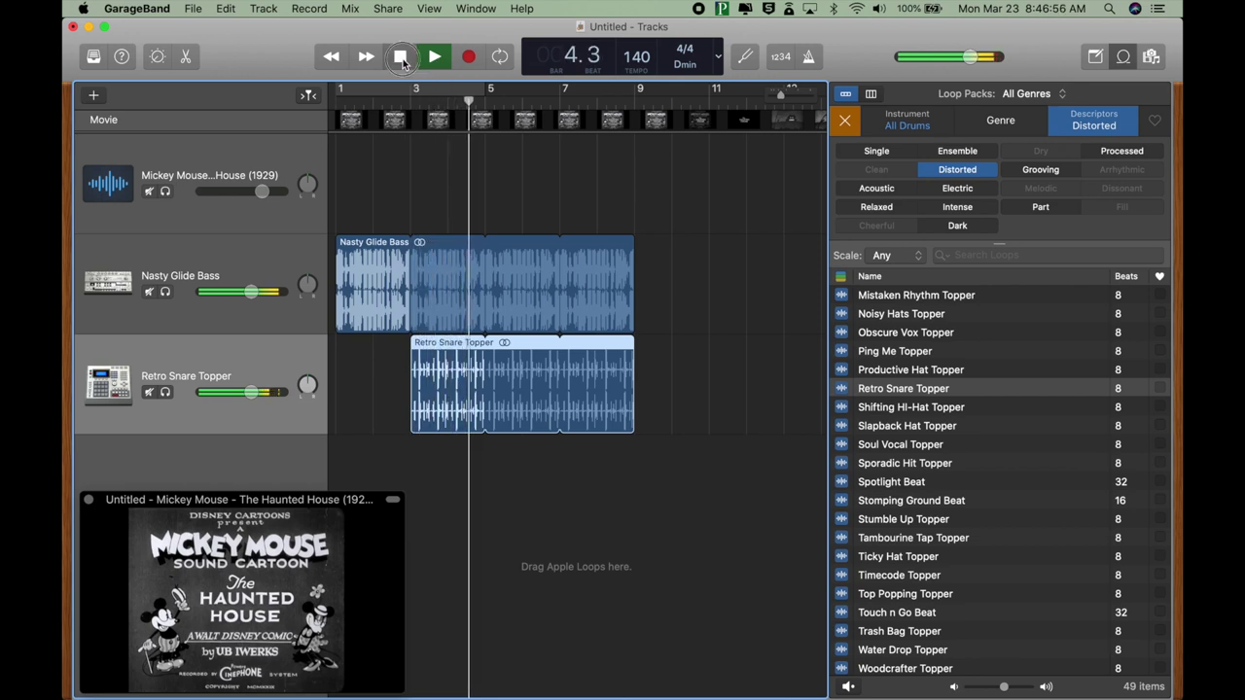
click(400, 58)
click(846, 121)
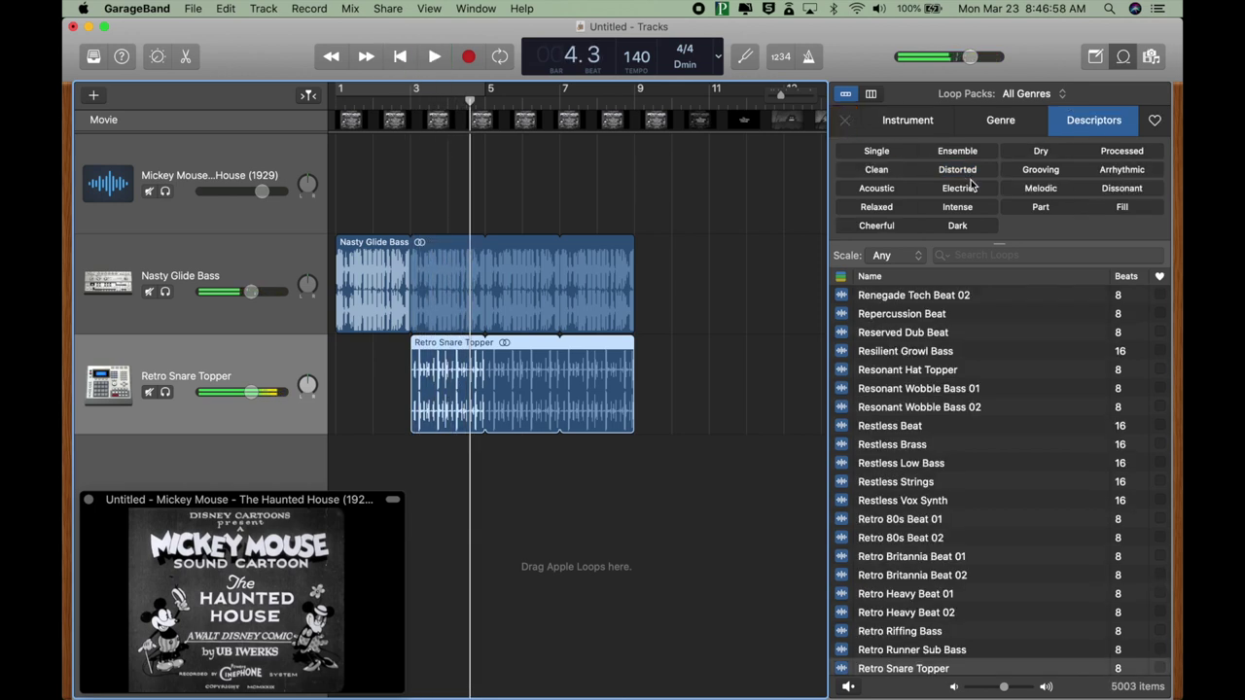
Filter loops to Elec Piano and Funk, then preview Crosstown Disco Electric Piano
click(916, 123)
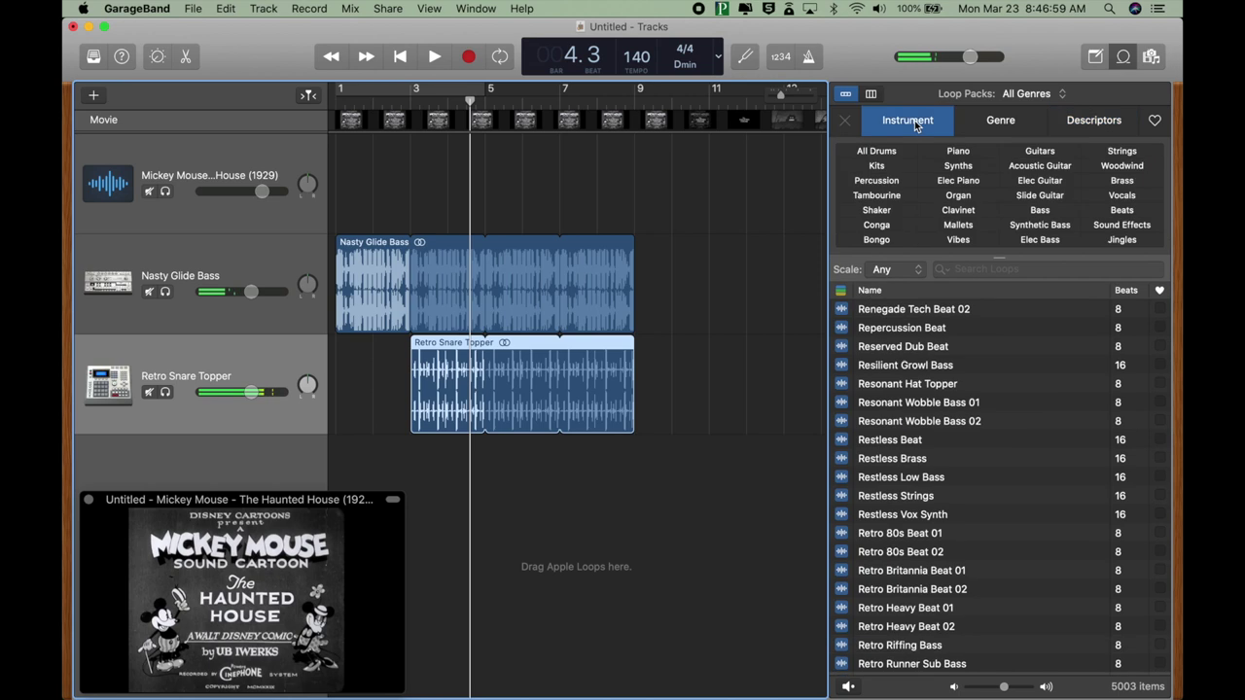
click(966, 182)
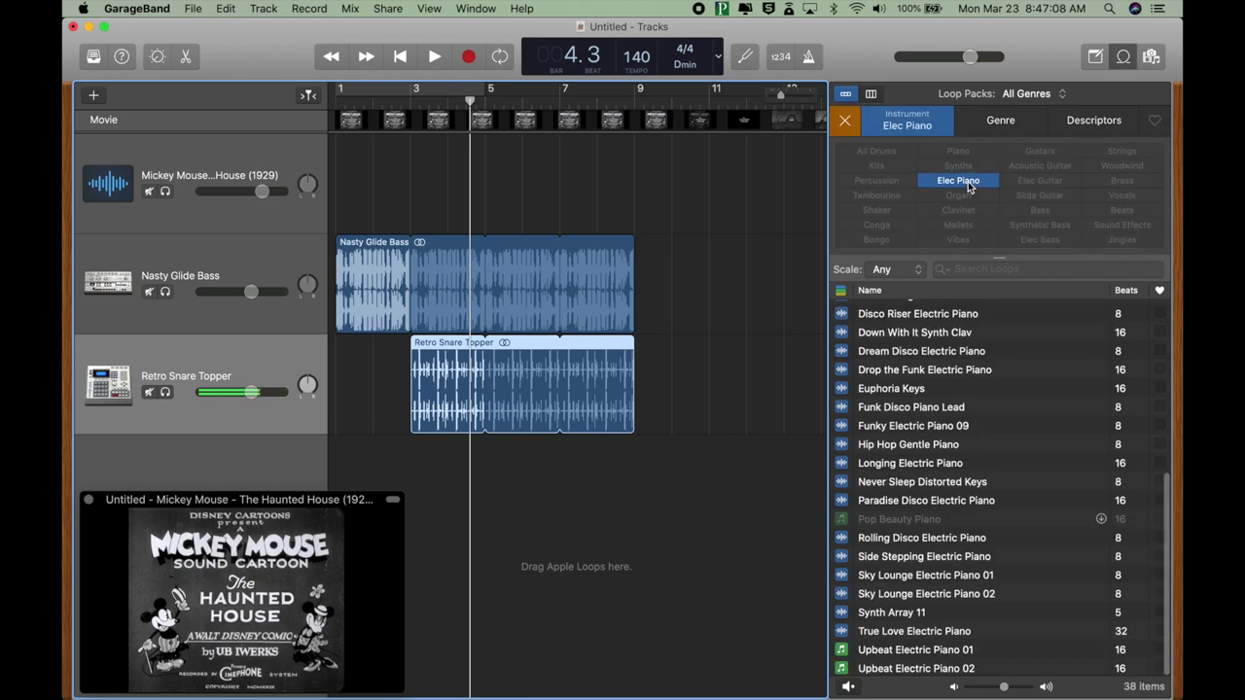
click(1029, 128)
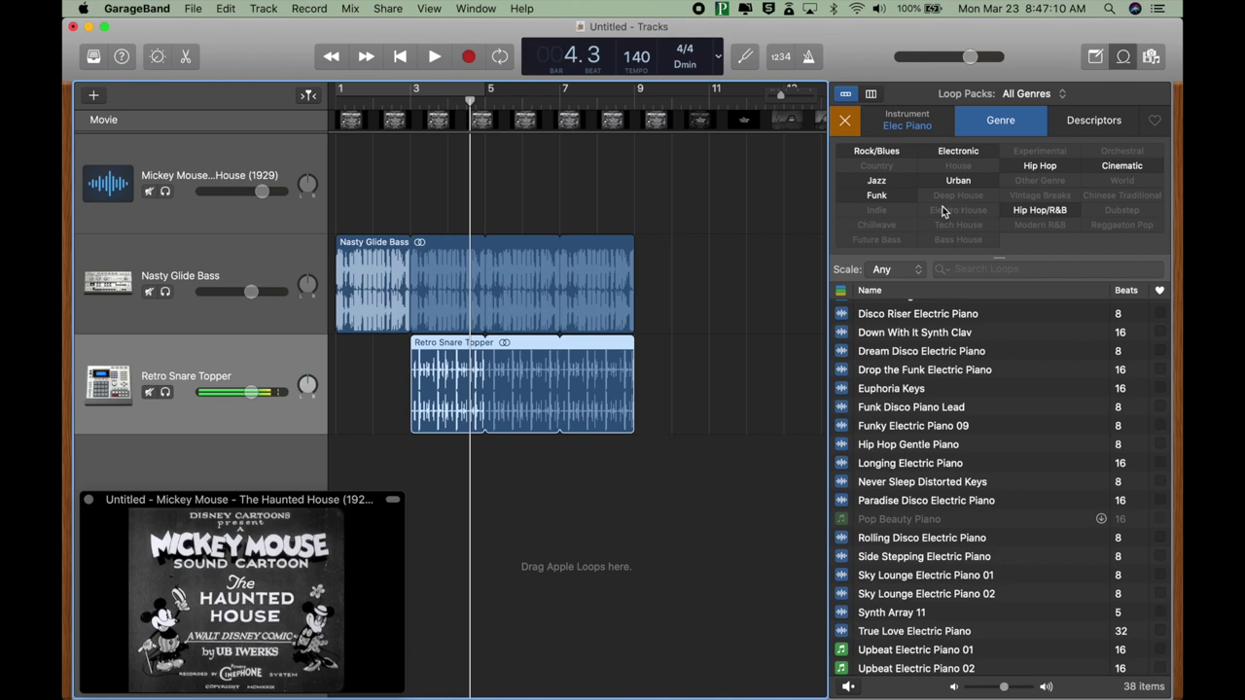
click(879, 196)
click(929, 347)
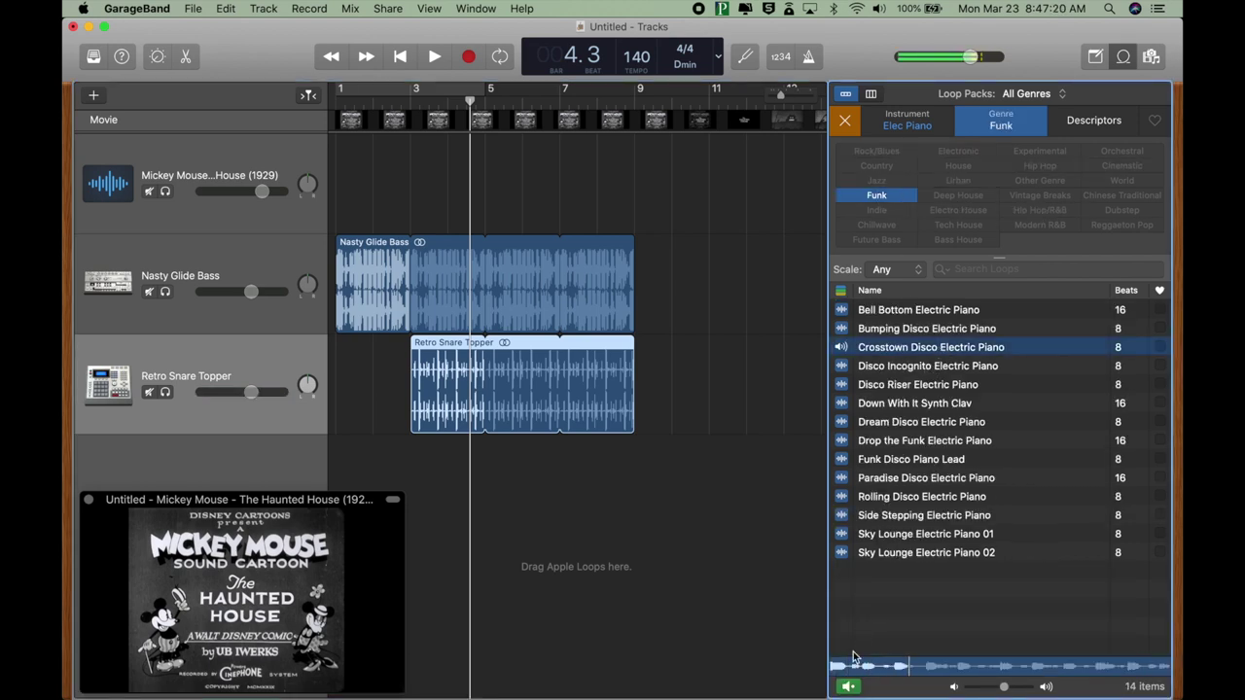
click(848, 687)
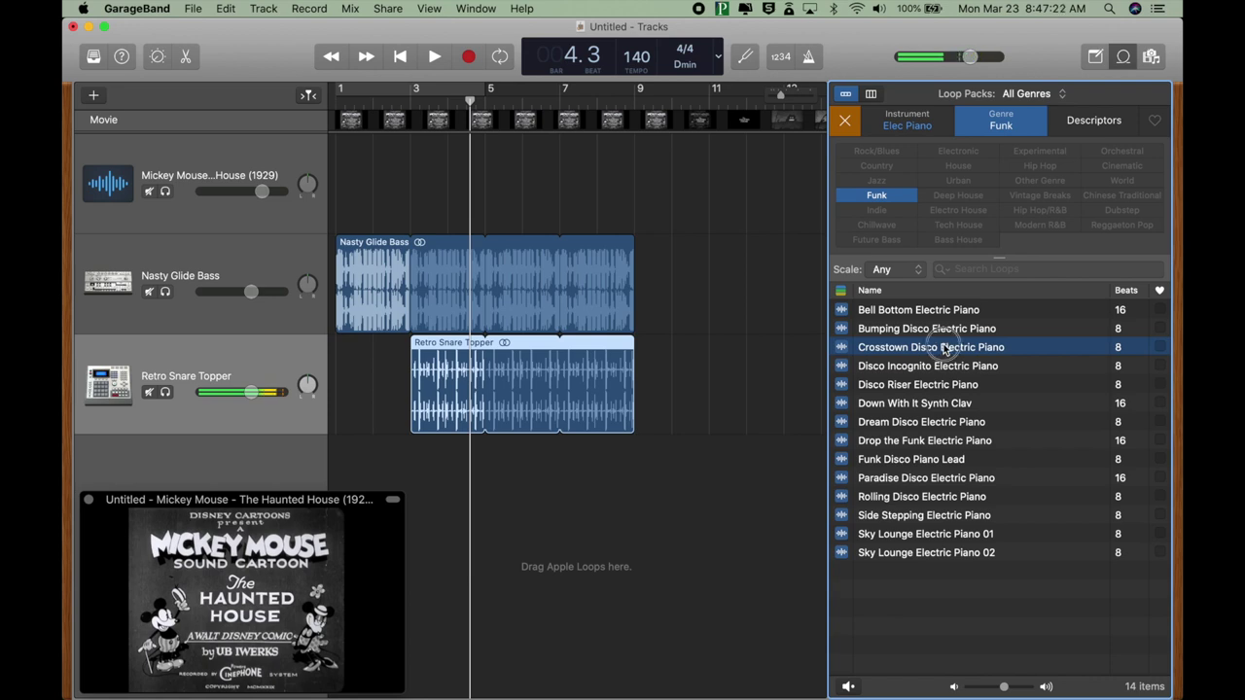
Place Crosstown Disco Electric Piano at bar 5, loop it to bar 9, and play from the start
drag(944, 350, 488, 209)
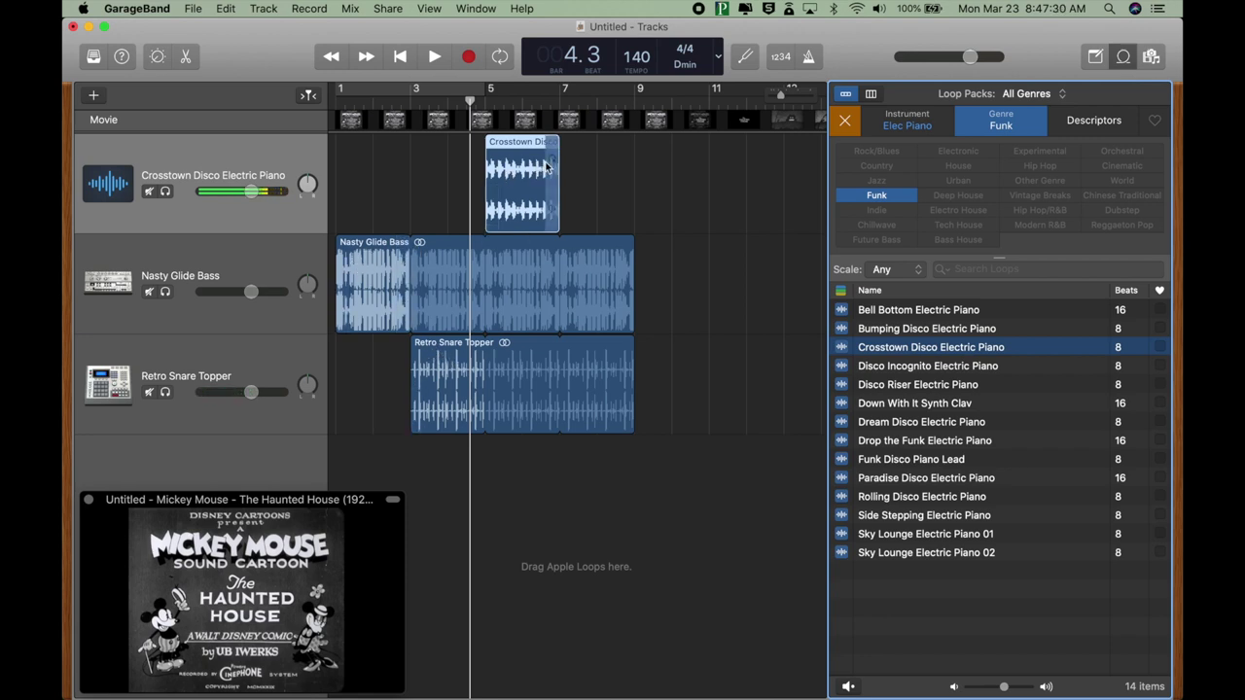
drag(559, 162, 632, 156)
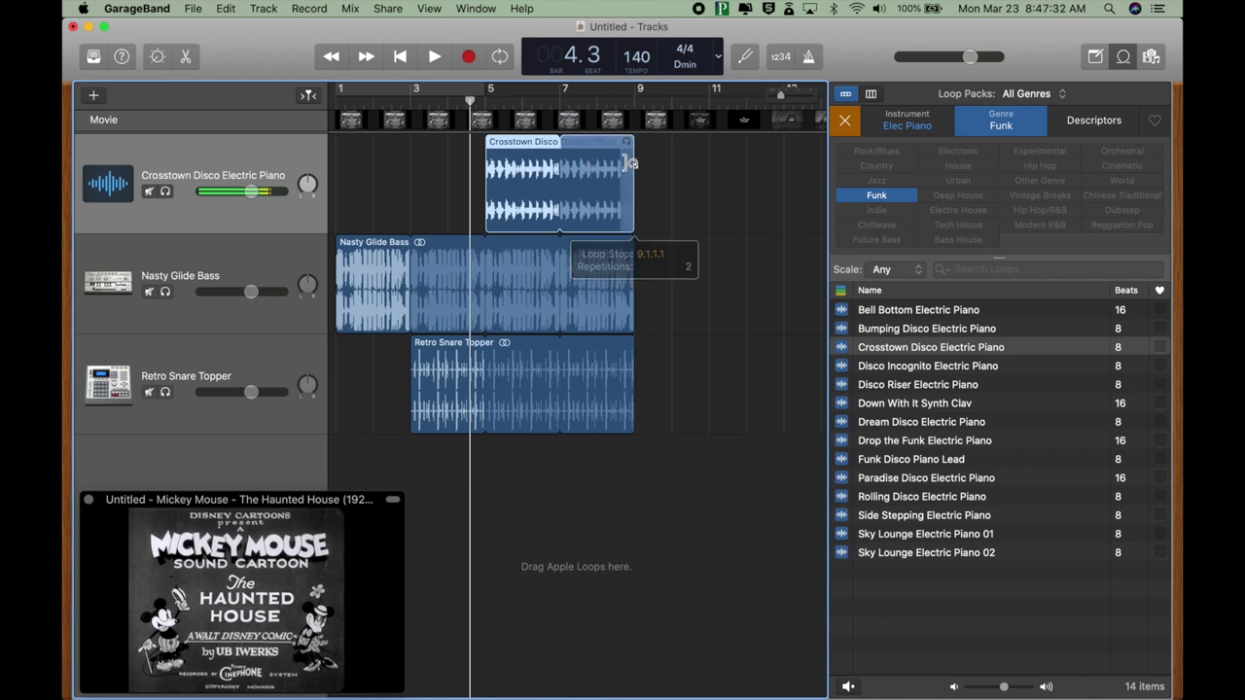
drag(465, 103, 303, 100)
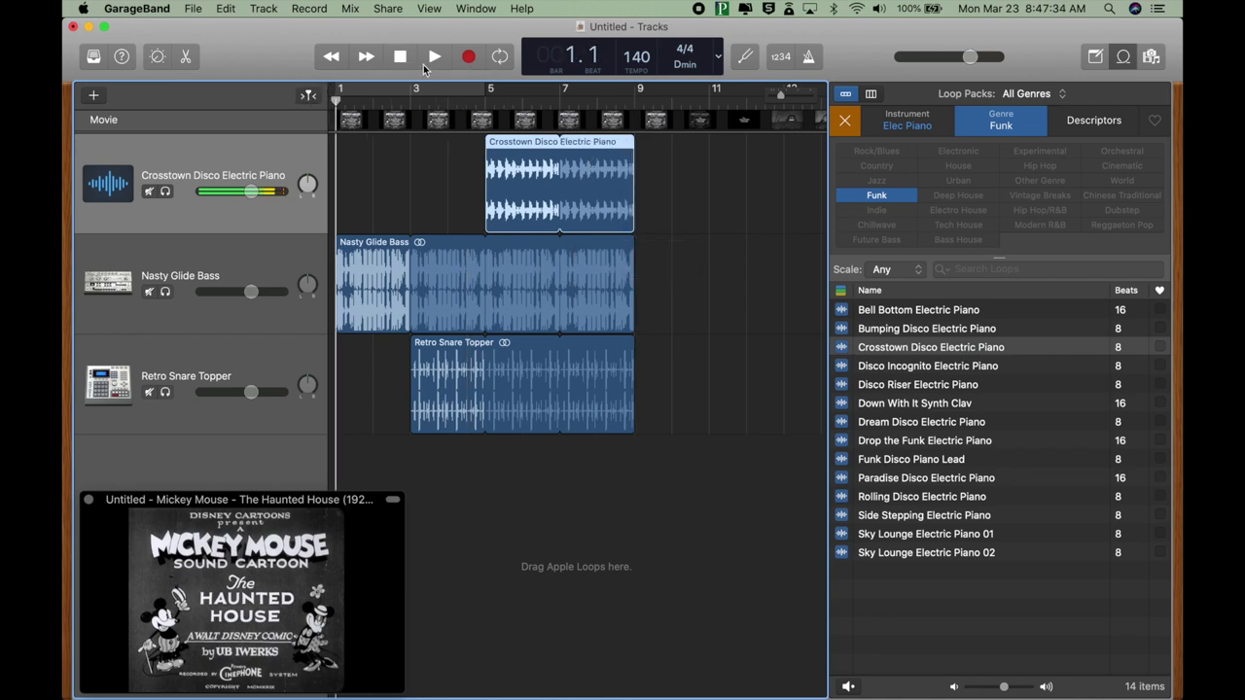
click(434, 58)
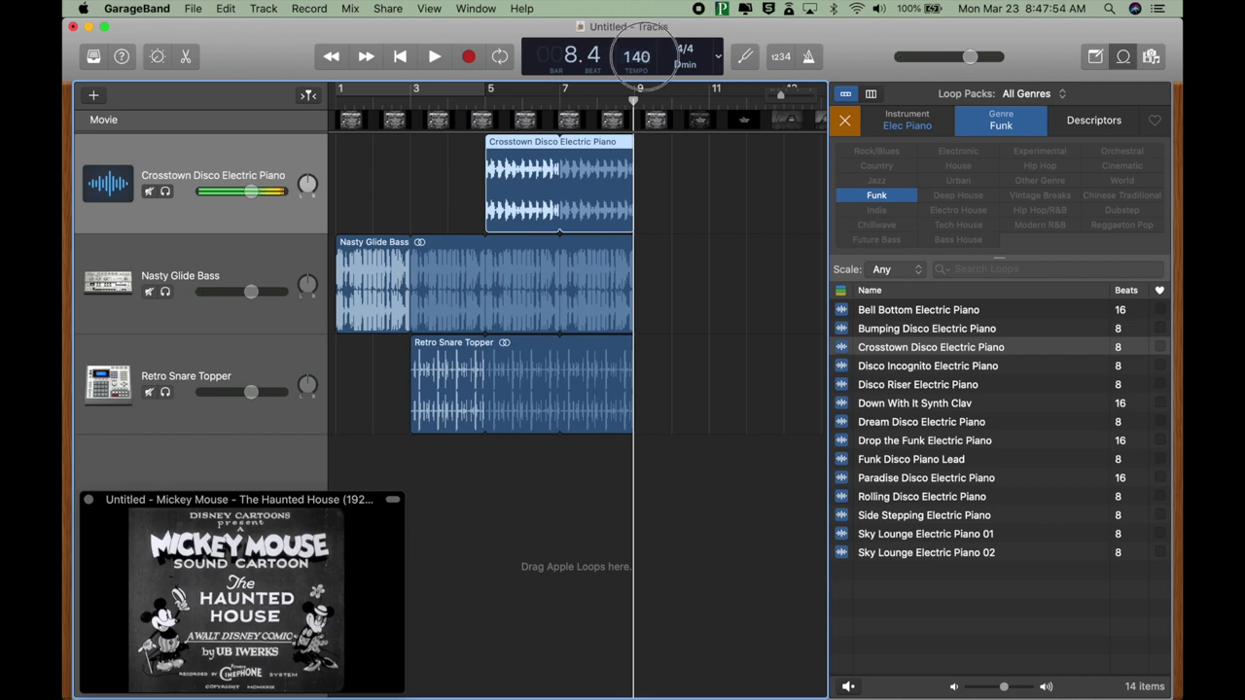
Slow the project tempo from 140 to about 70 BPM
drag(637, 56, 661, 176)
click(402, 59)
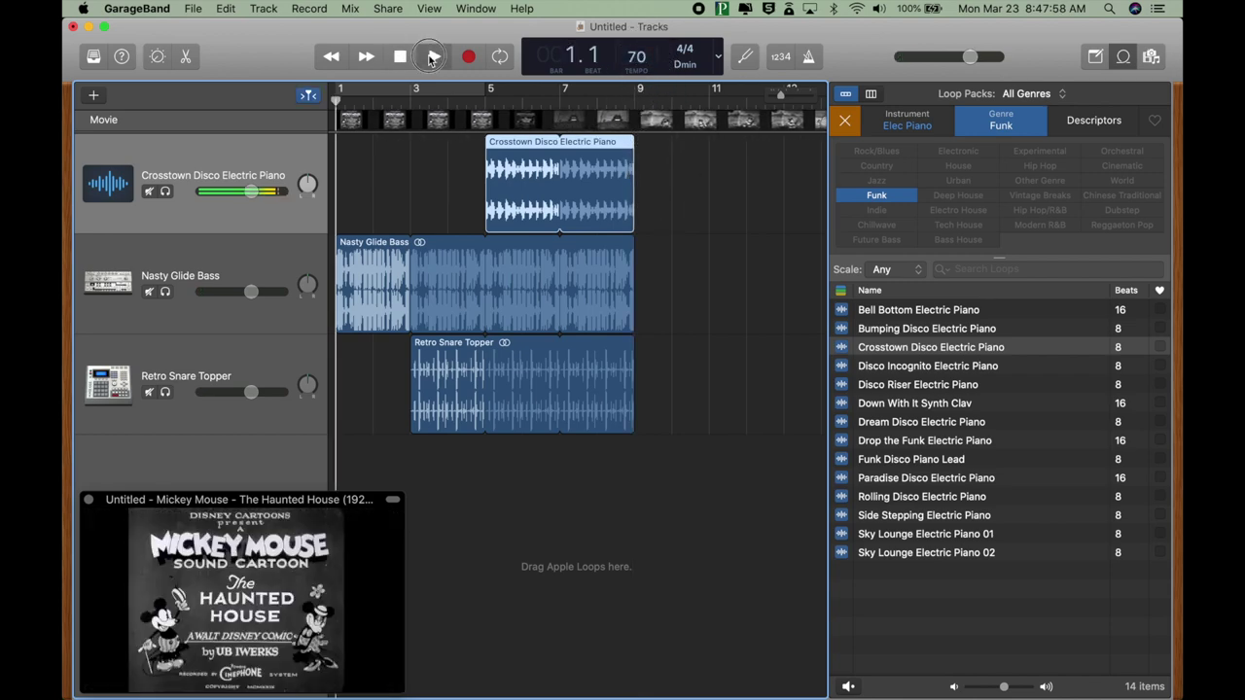
click(434, 57)
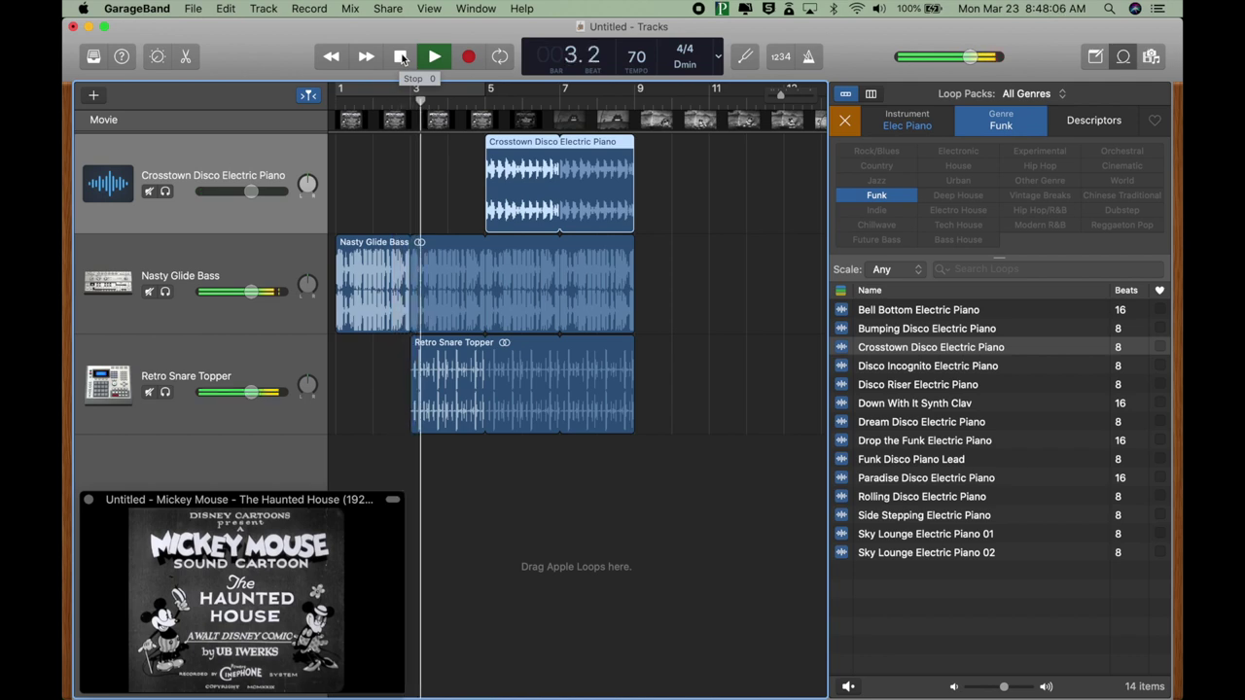
click(402, 59)
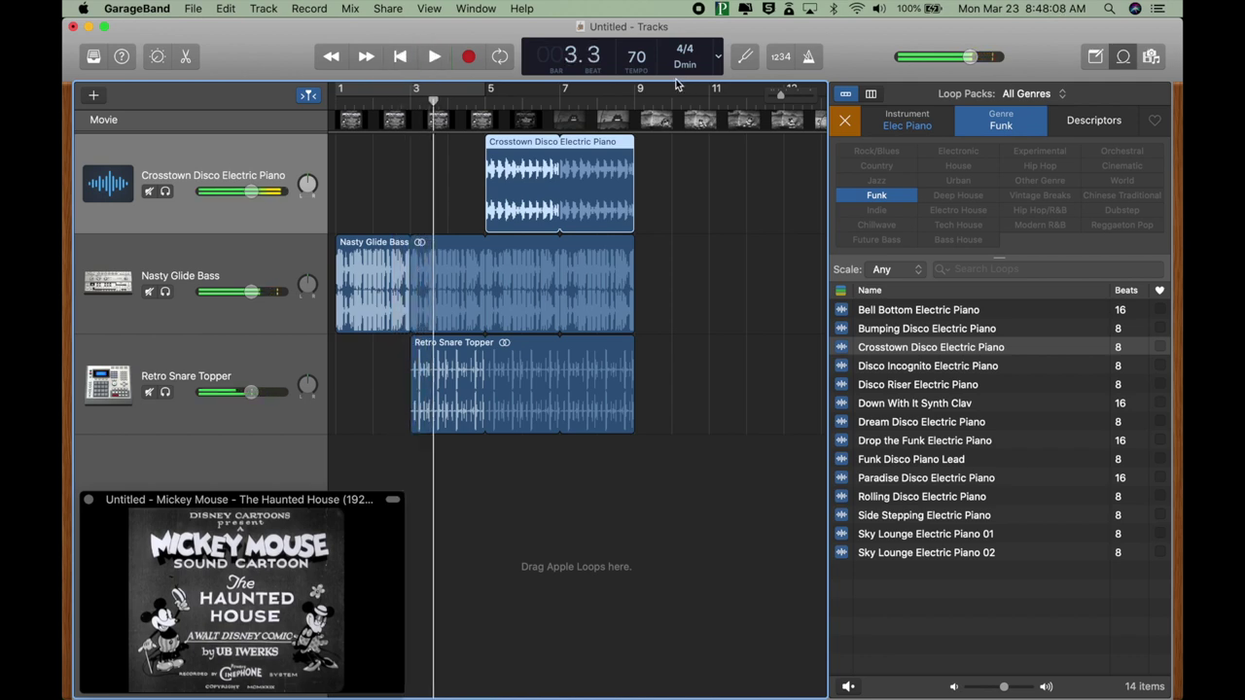
click(225, 8)
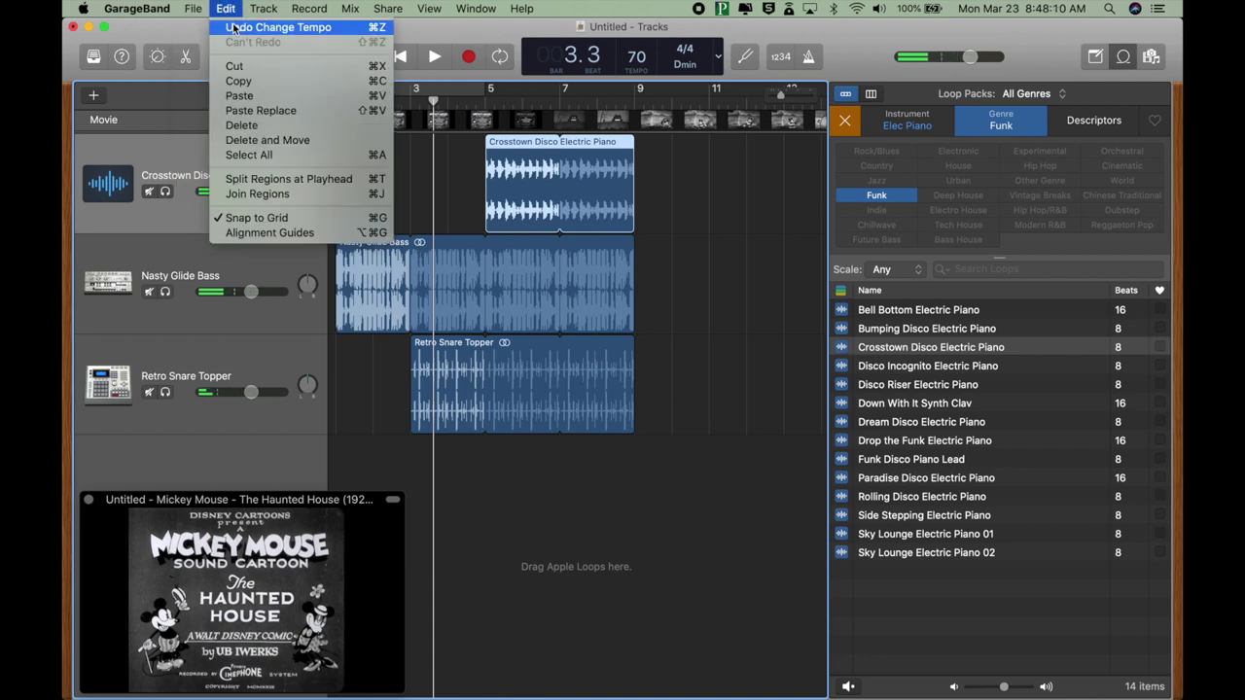
click(236, 28)
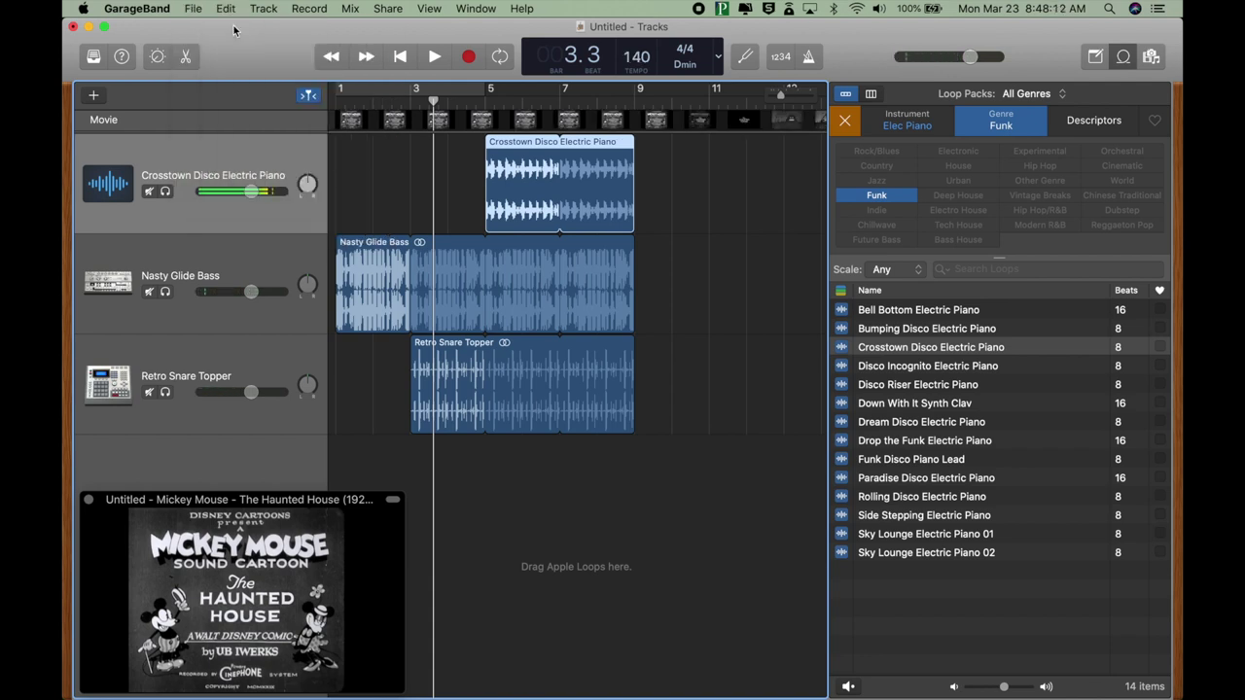
click(687, 66)
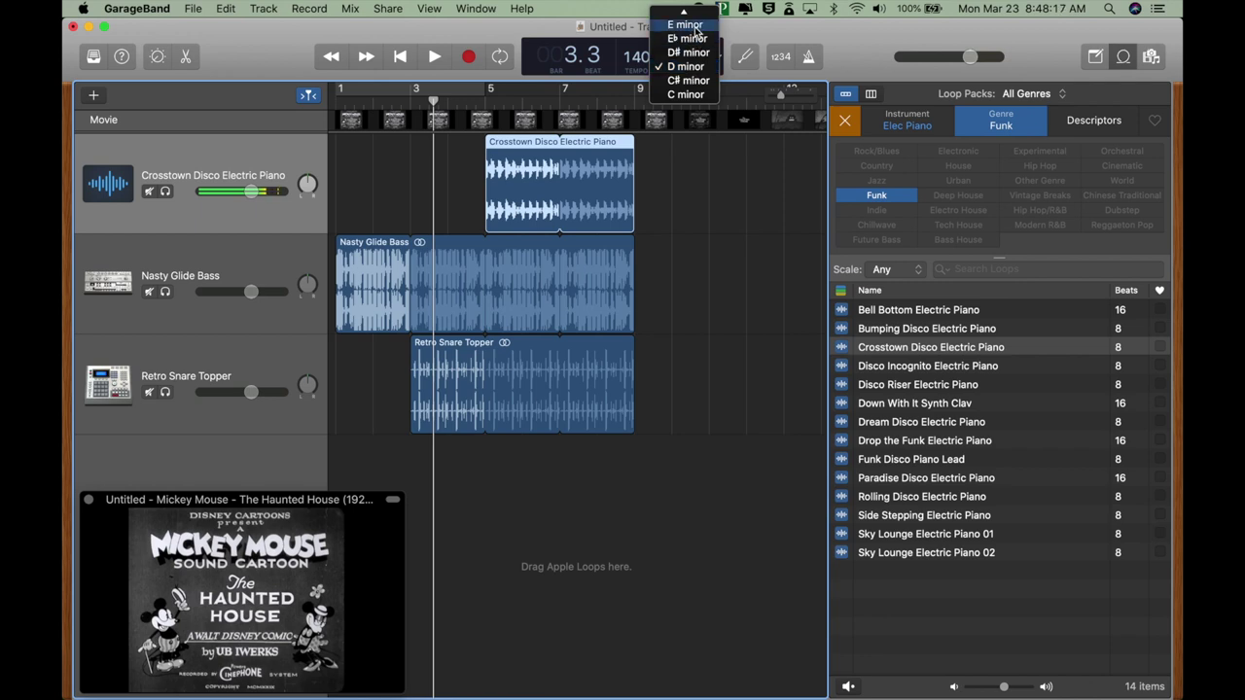
click(694, 26)
click(399, 57)
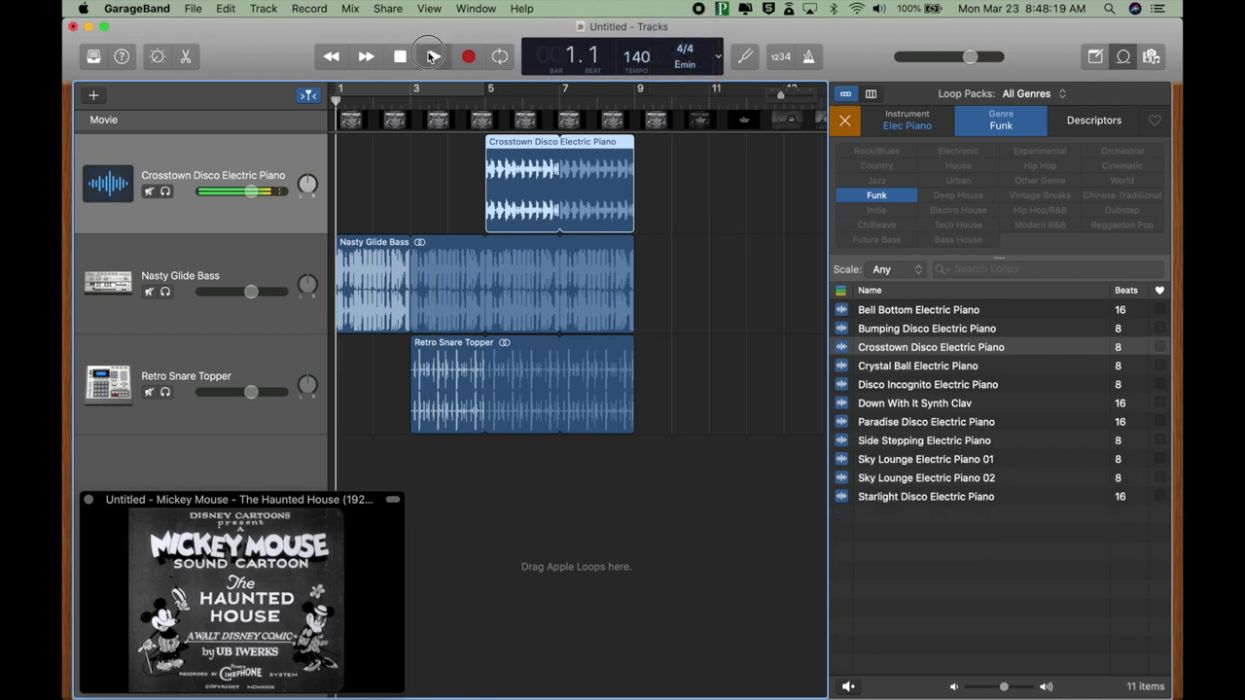
key(space)
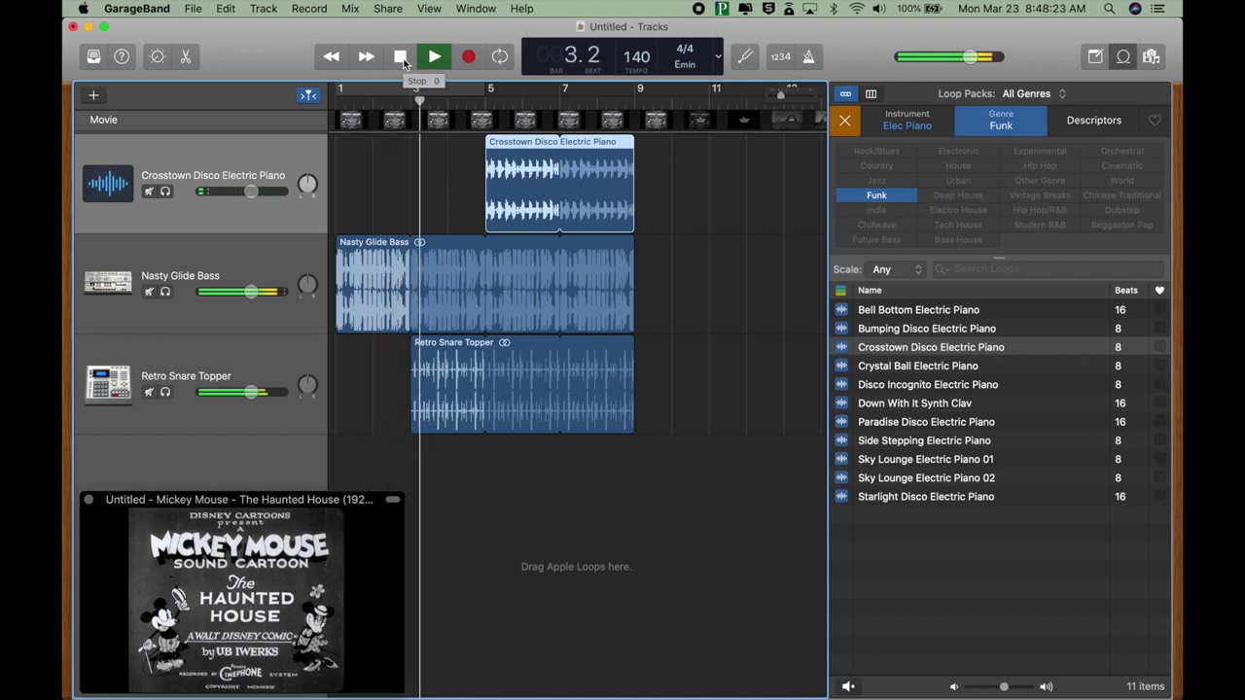
key(space)
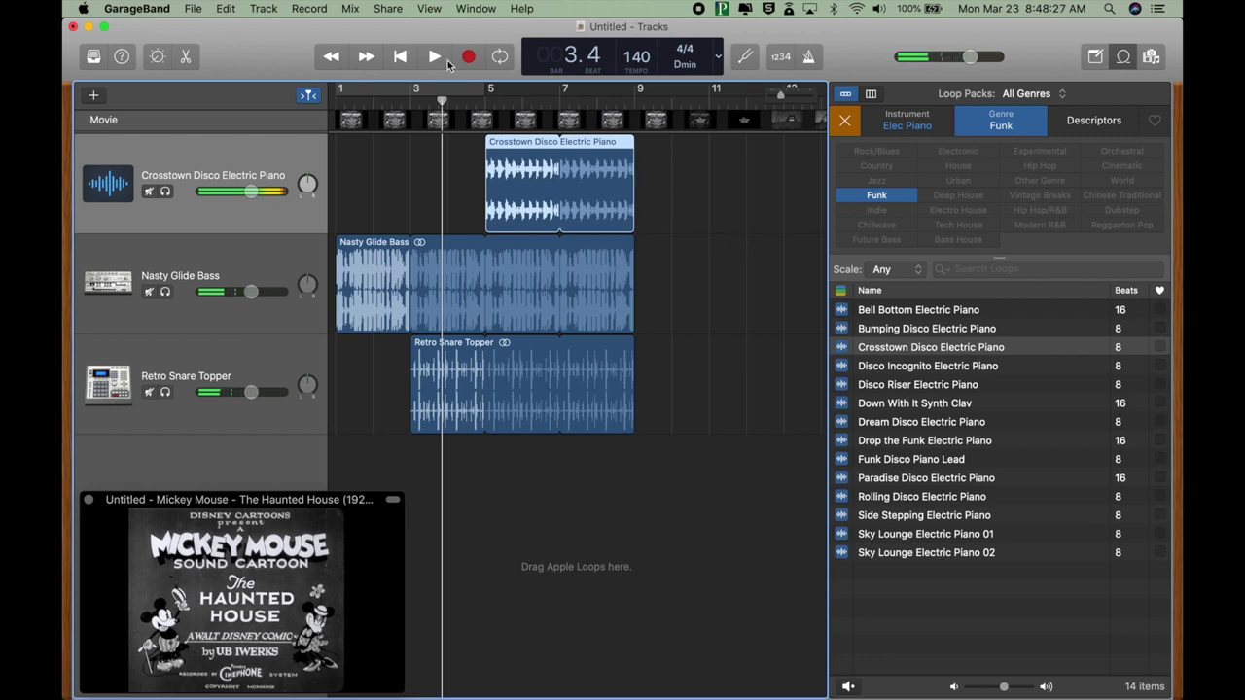
click(411, 58)
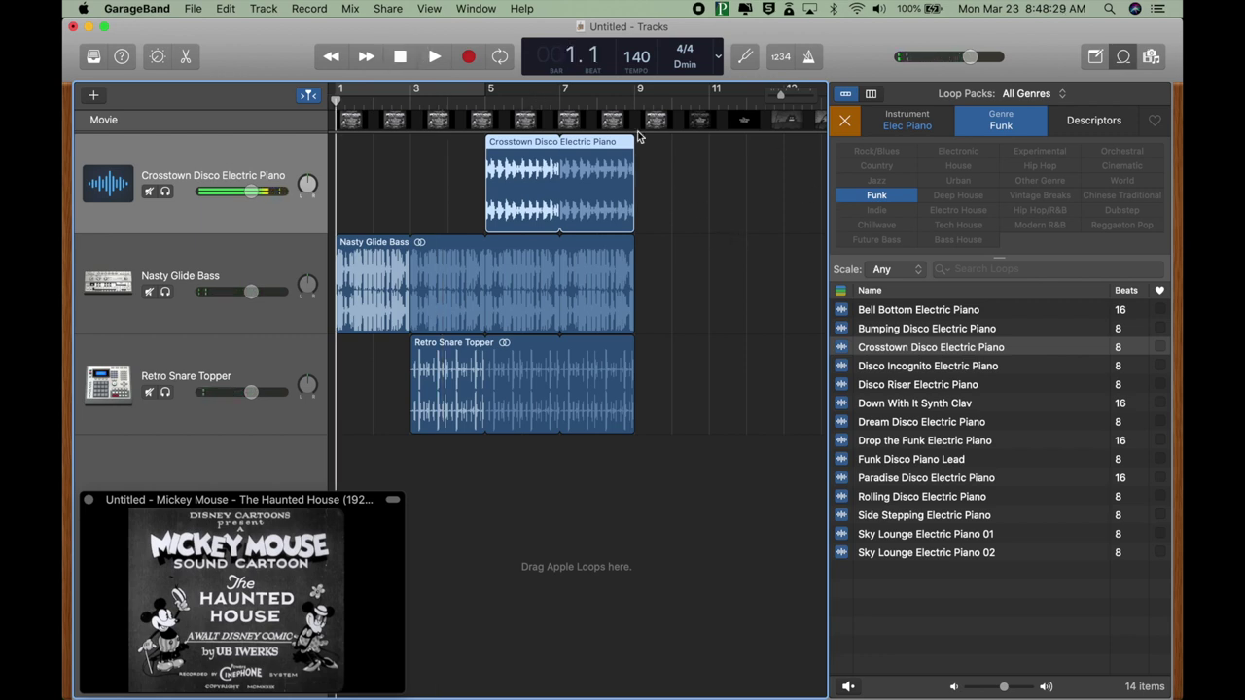
click(438, 58)
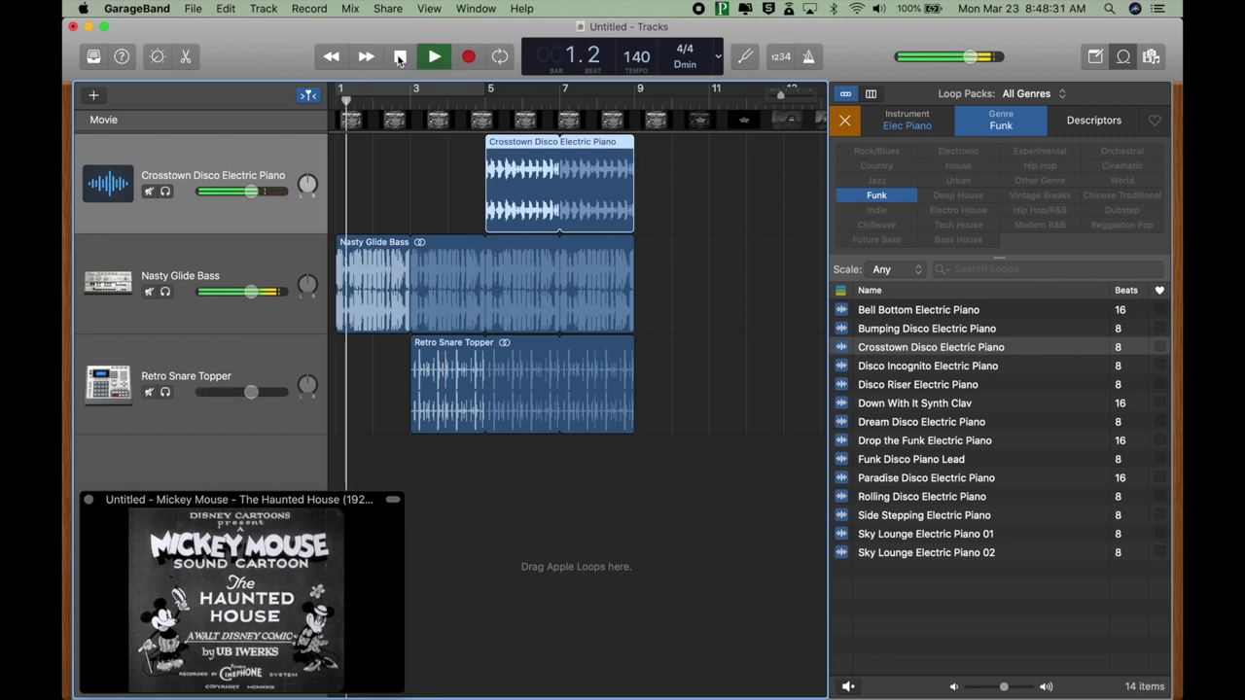
click(439, 59)
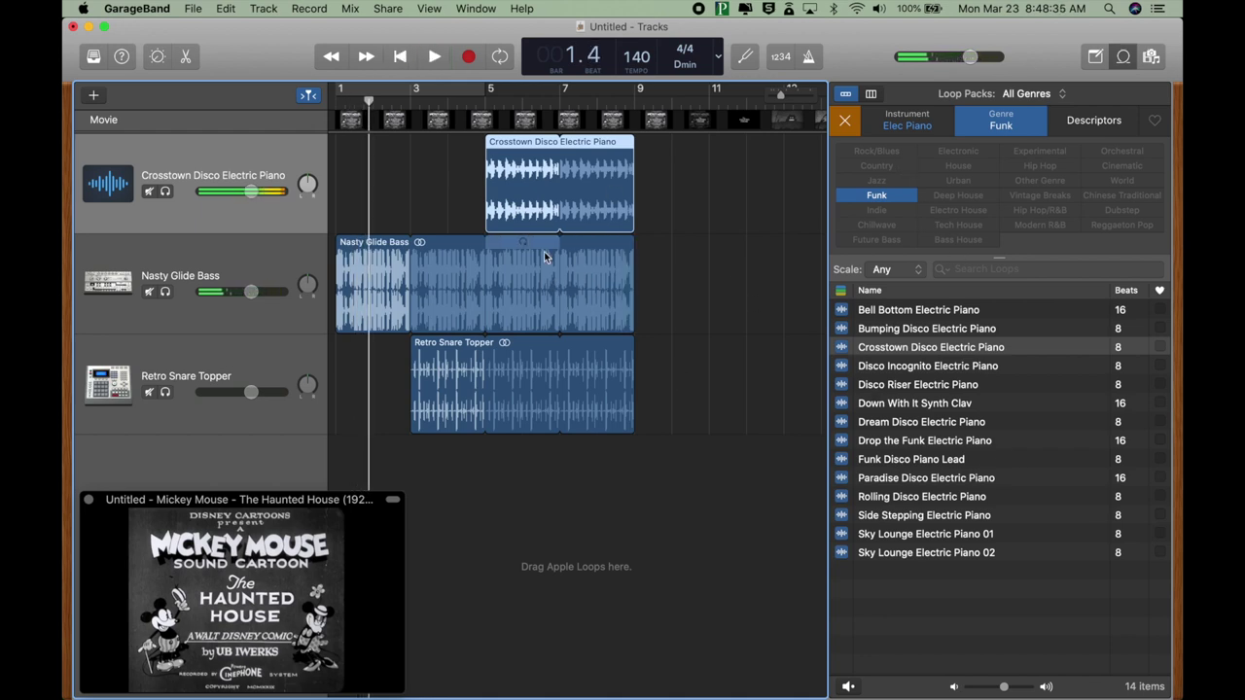
Loop the electric piano, Nasty Glide Bass and Retro Snare Topper regions out to bar 13, then play
click(596, 101)
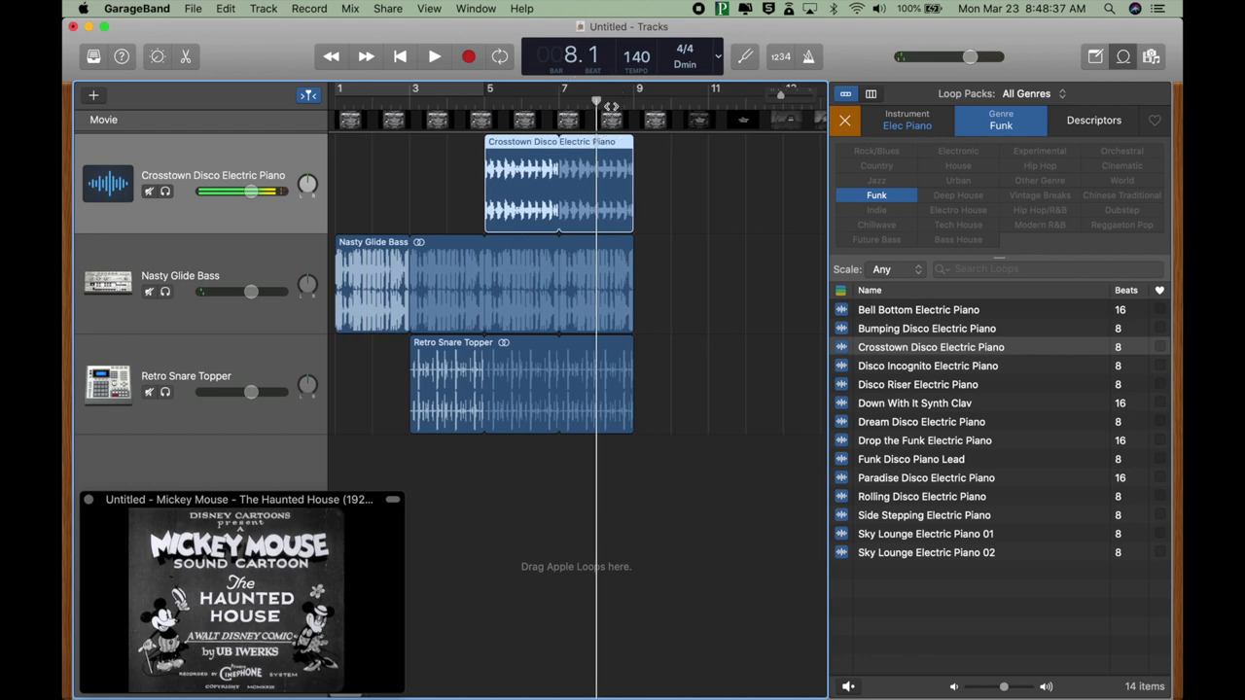
drag(611, 106, 742, 109)
scroll(743, 217, right, 5)
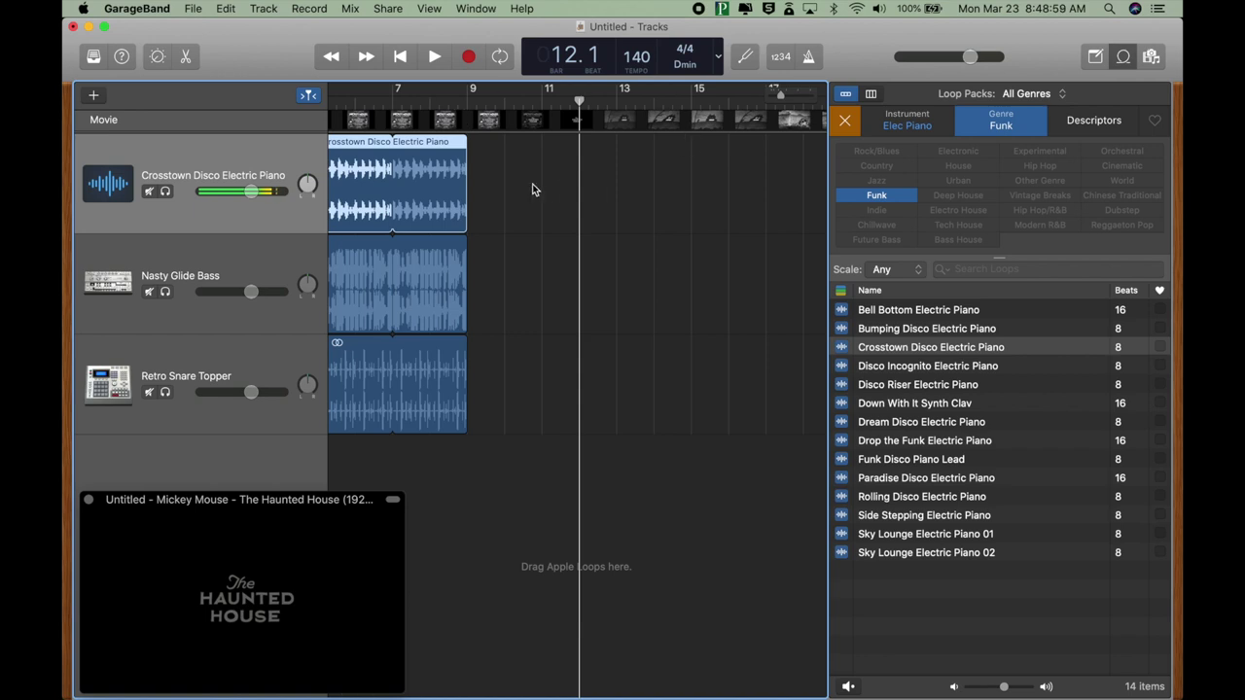
drag(468, 146, 616, 146)
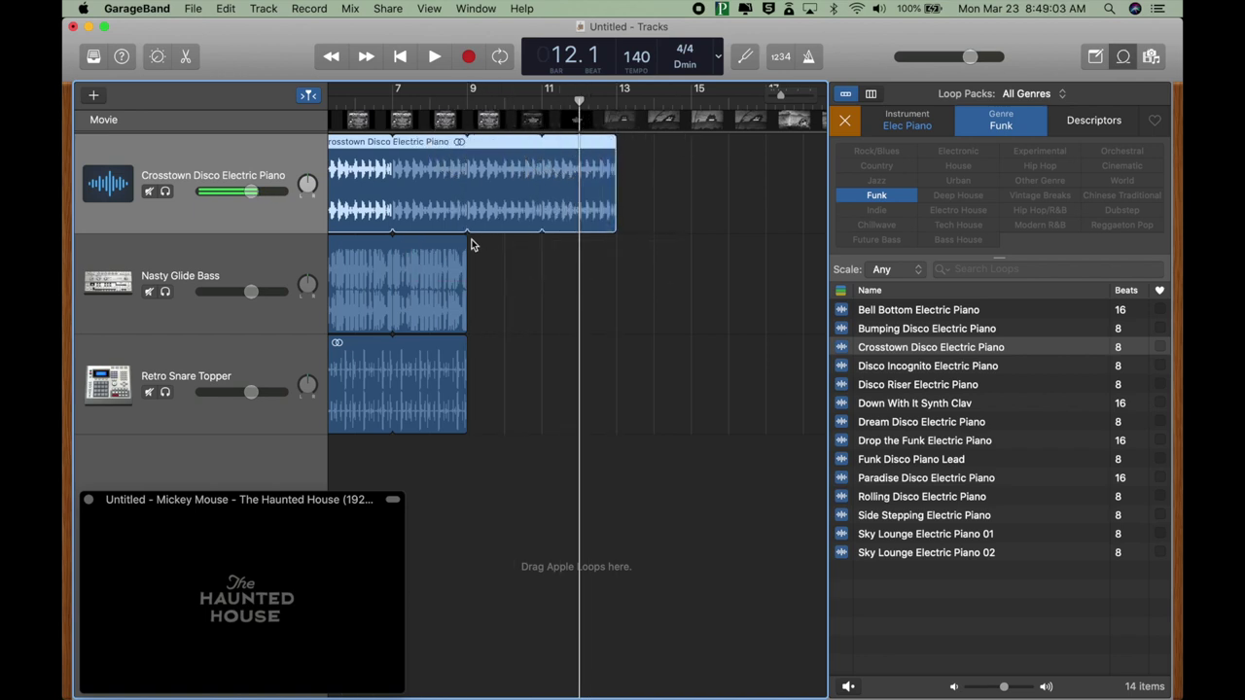
drag(471, 251, 617, 251)
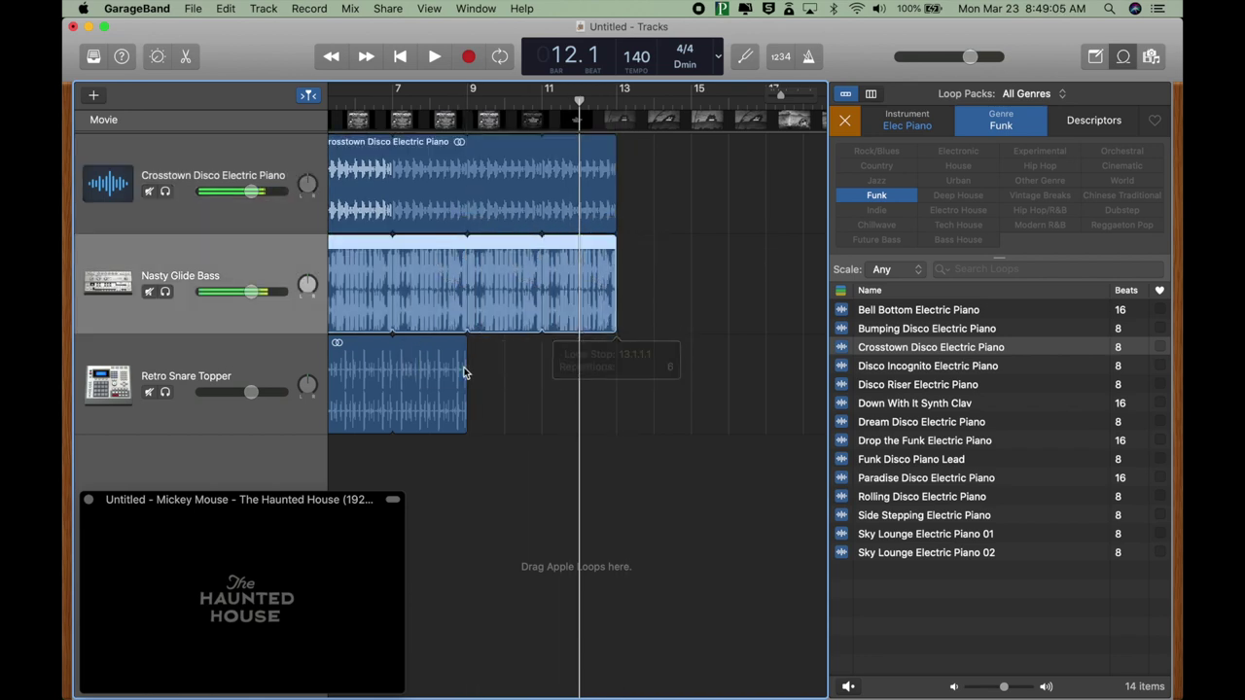
drag(466, 354, 616, 350)
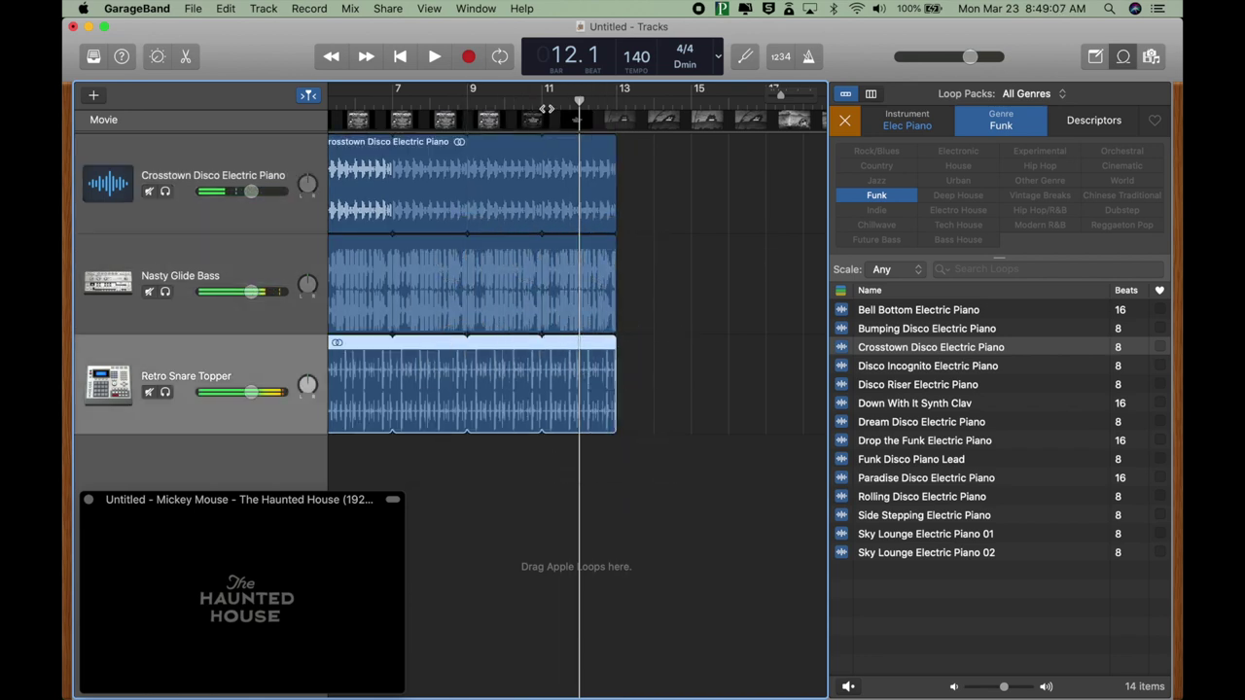
click(545, 105)
key(space)
scroll(545, 106, right, 1)
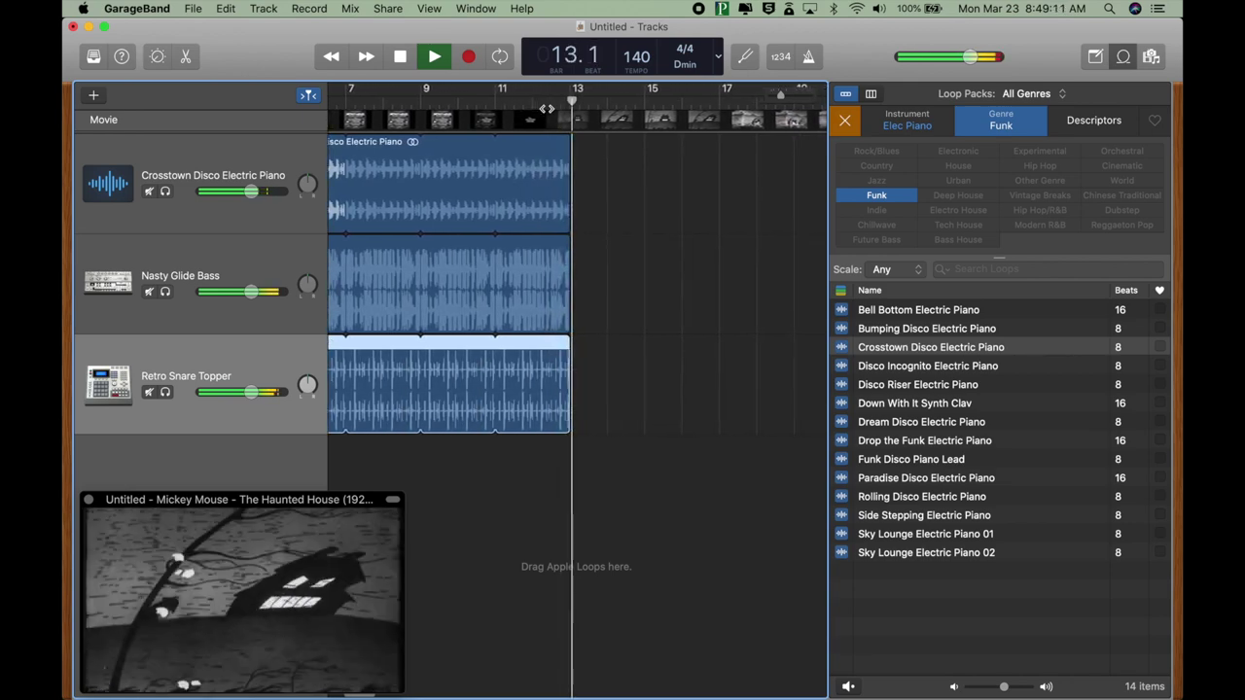
Play the music with the movie, then reset the Elec Piano and Funk loop filters
mouse_move(357, 578)
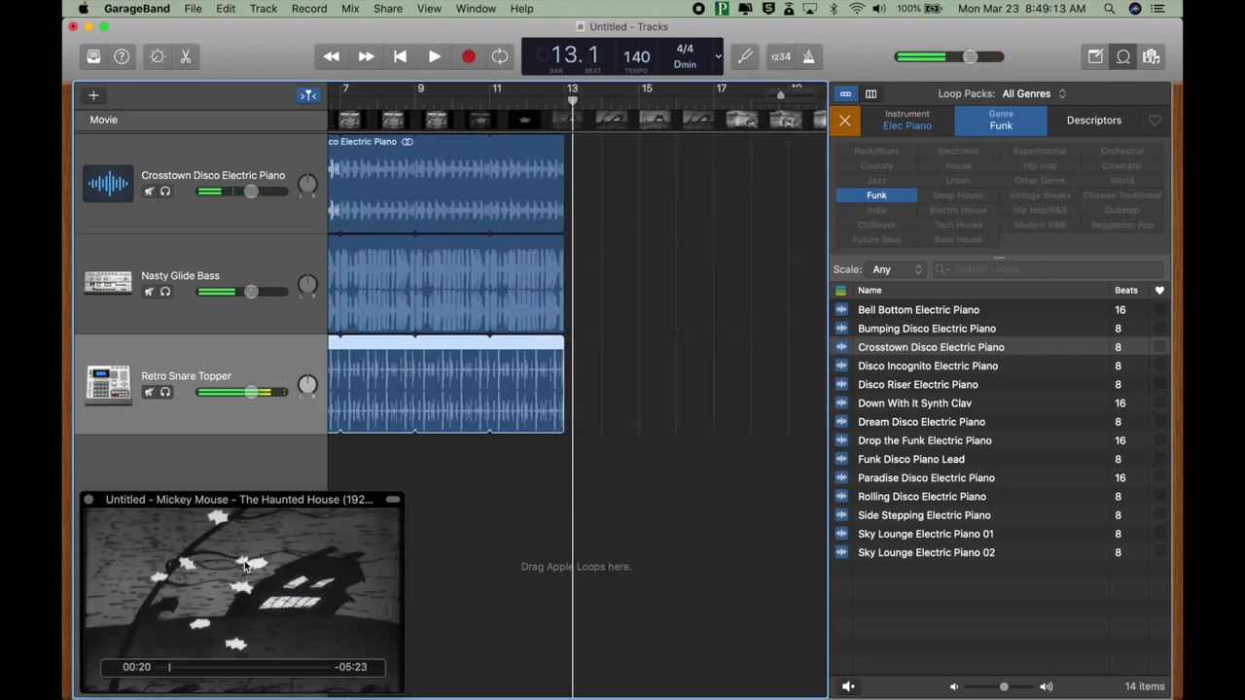
click(438, 58)
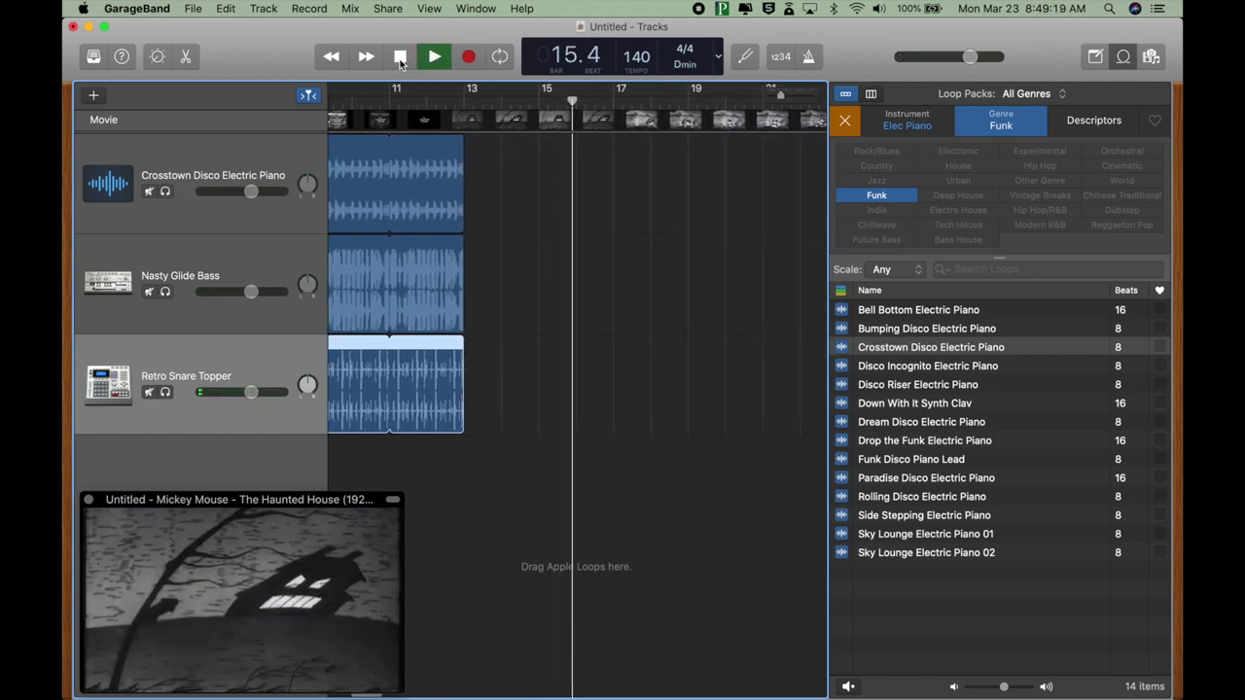
click(402, 58)
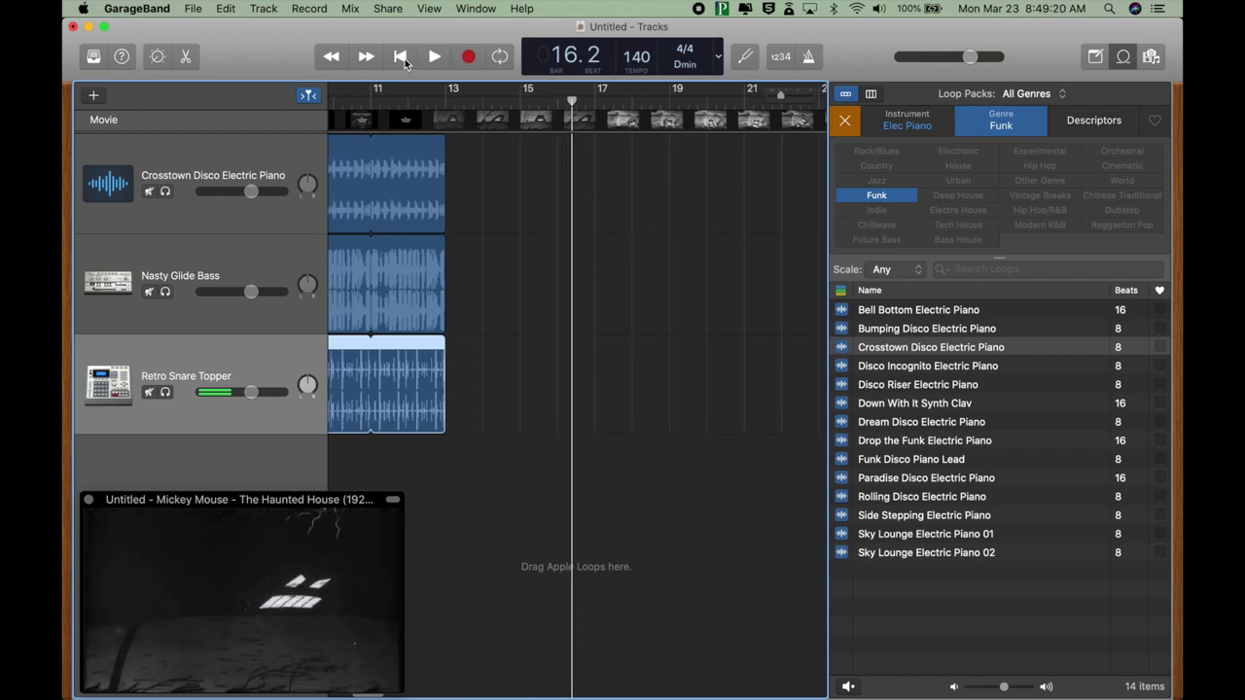
click(846, 123)
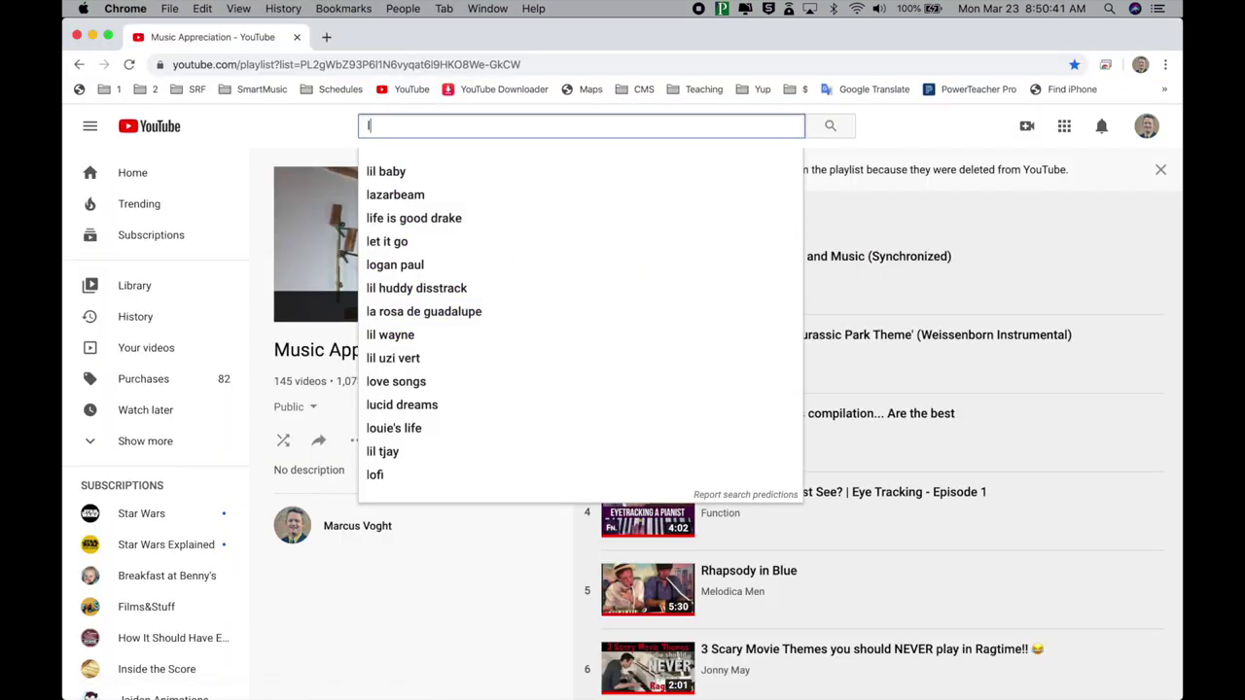
Search YouTube for 'lightning sound effect', copy the video's URL, and open the YouTube downloader site
text(ightning sound ef)
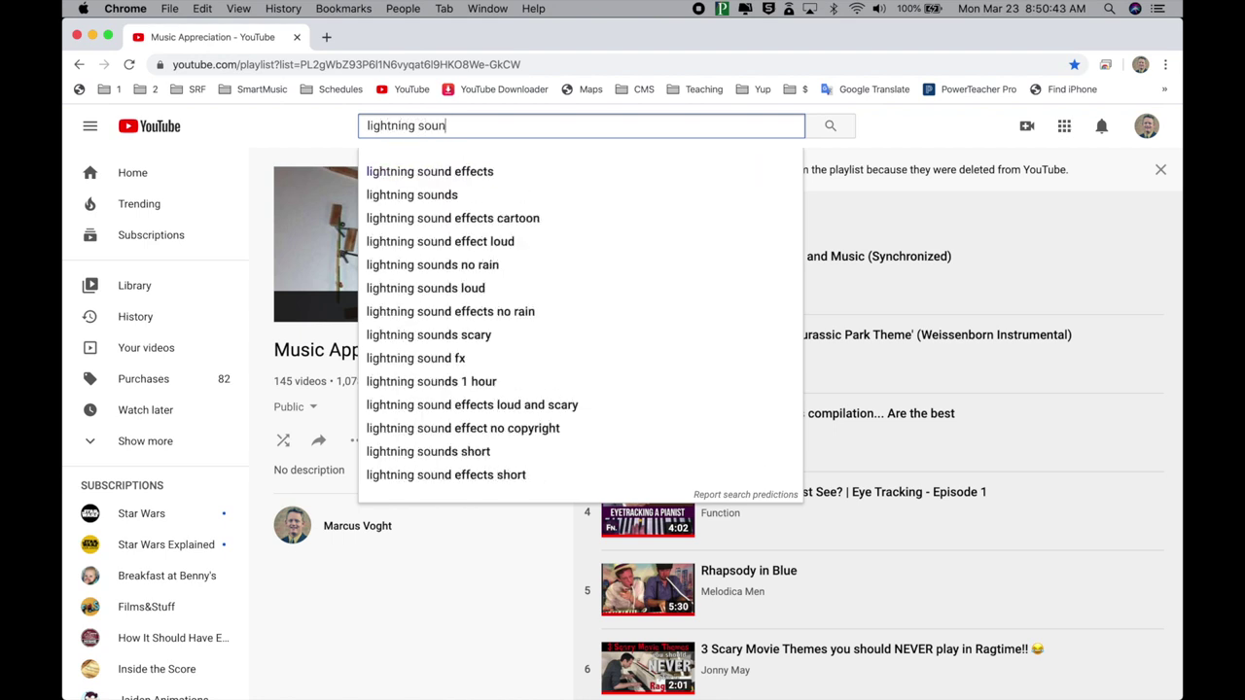
text(fect)
key(Return)
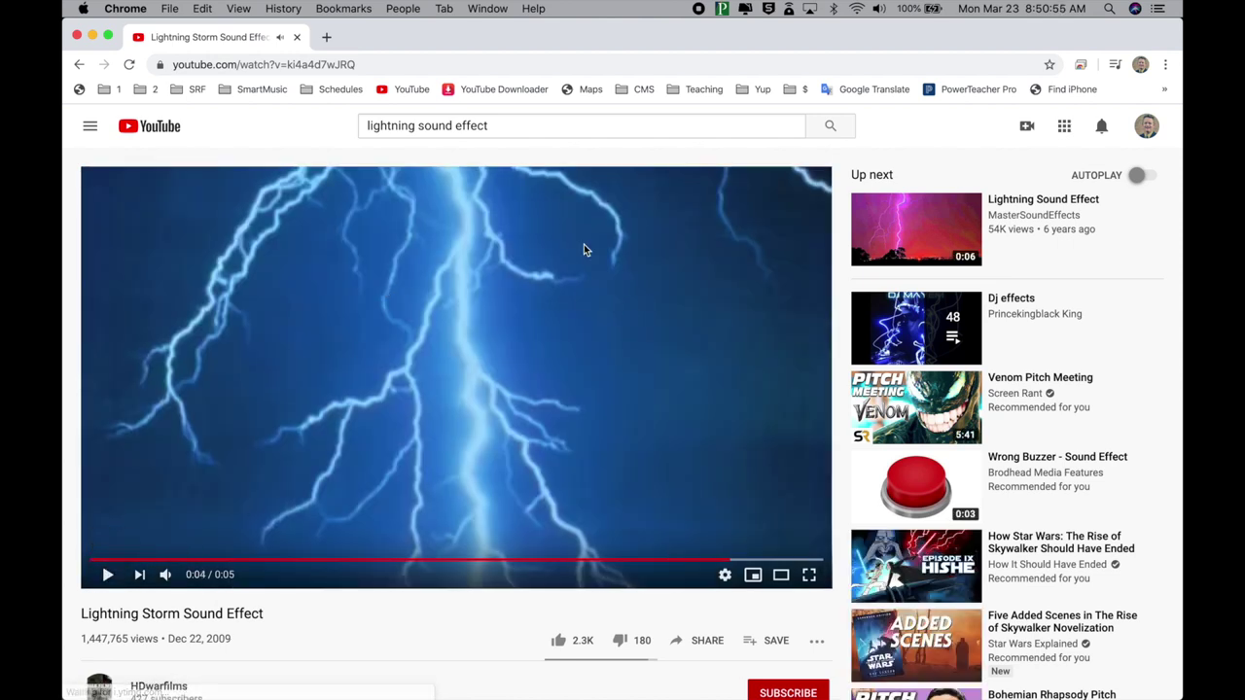
click(304, 60)
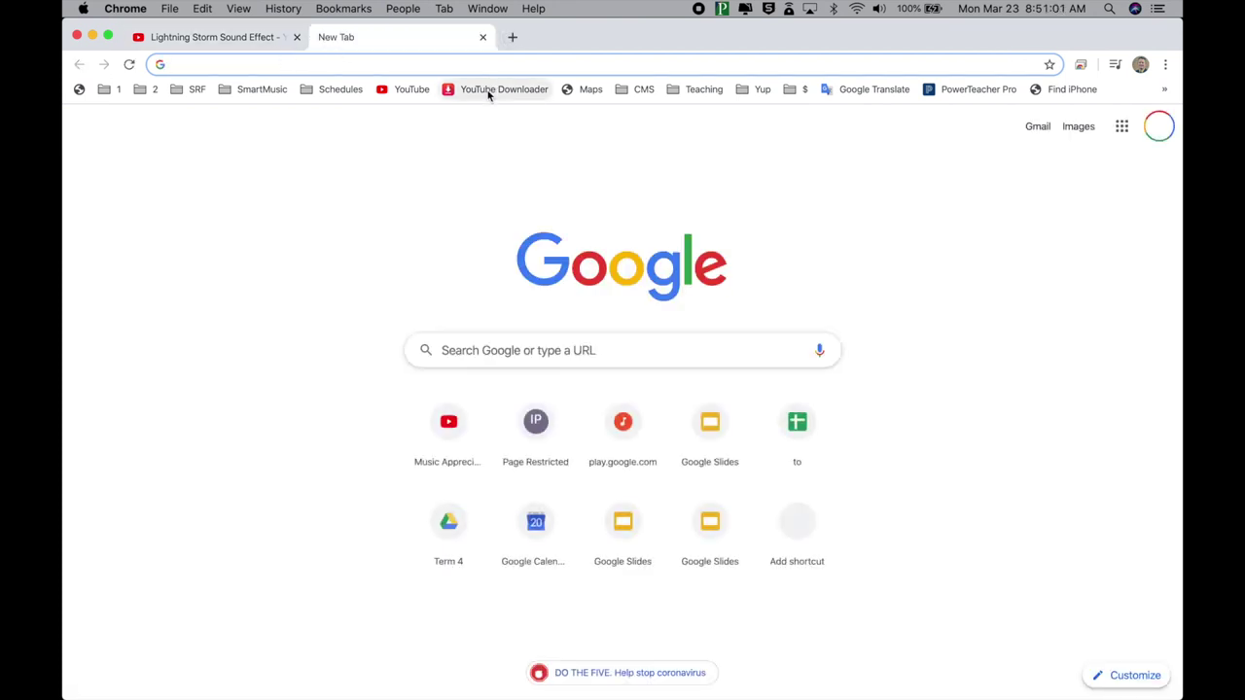
click(489, 92)
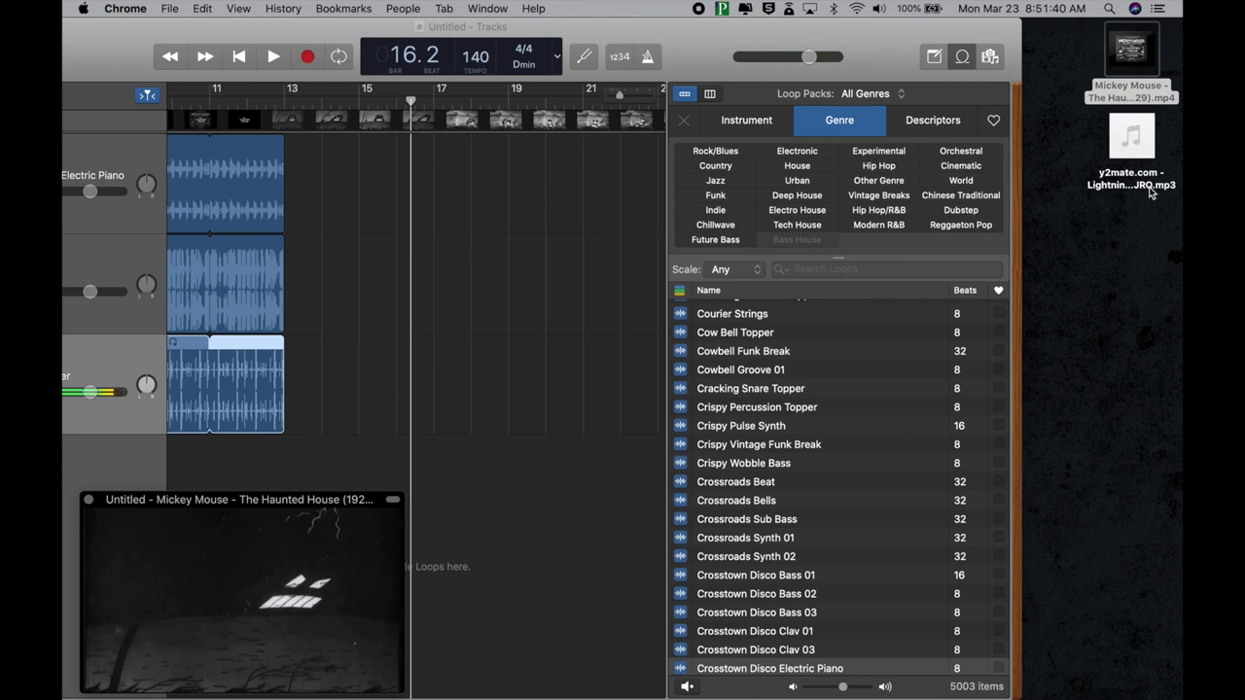
Import the y2mate lightning mp3 as a new track, shift its region to bar 12, and play
drag(1143, 153, 425, 477)
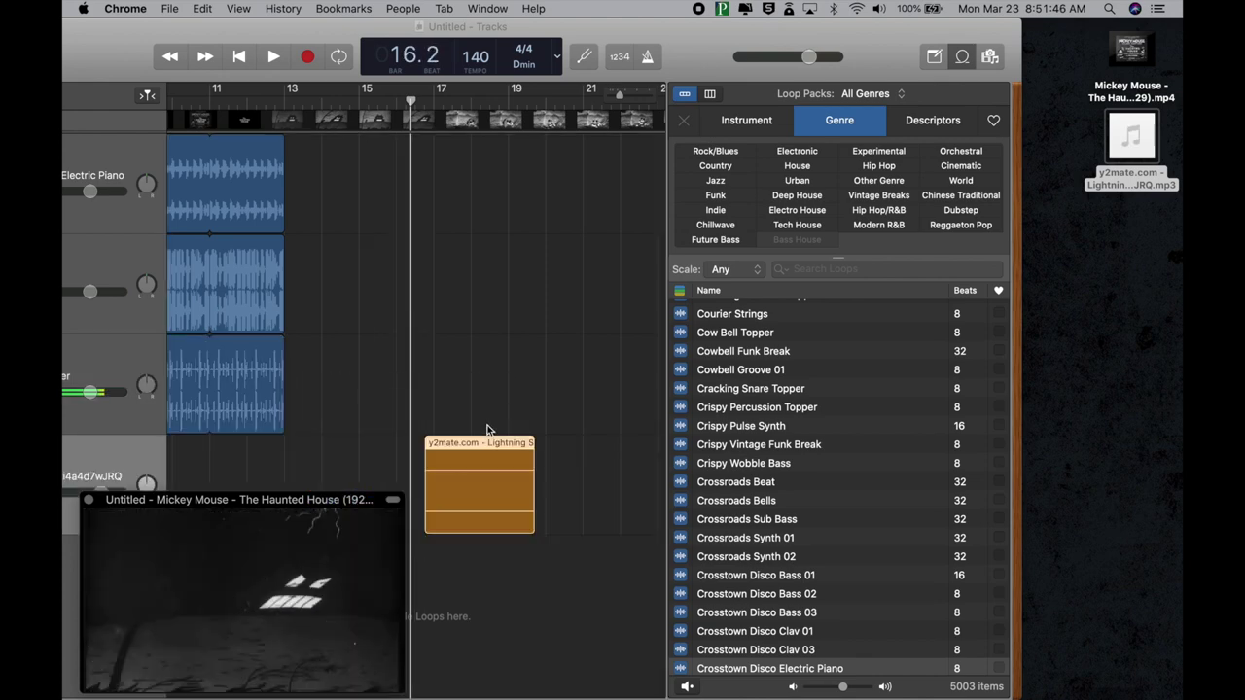
drag(601, 31, 745, 14)
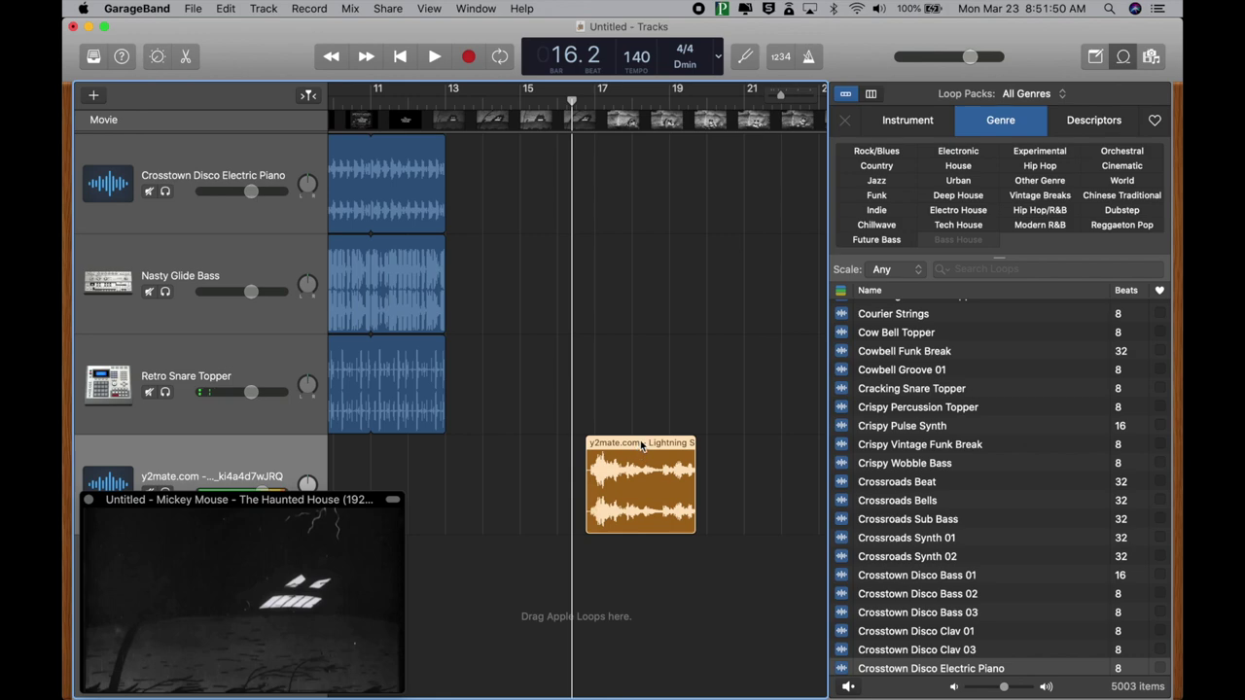
drag(644, 455, 464, 447)
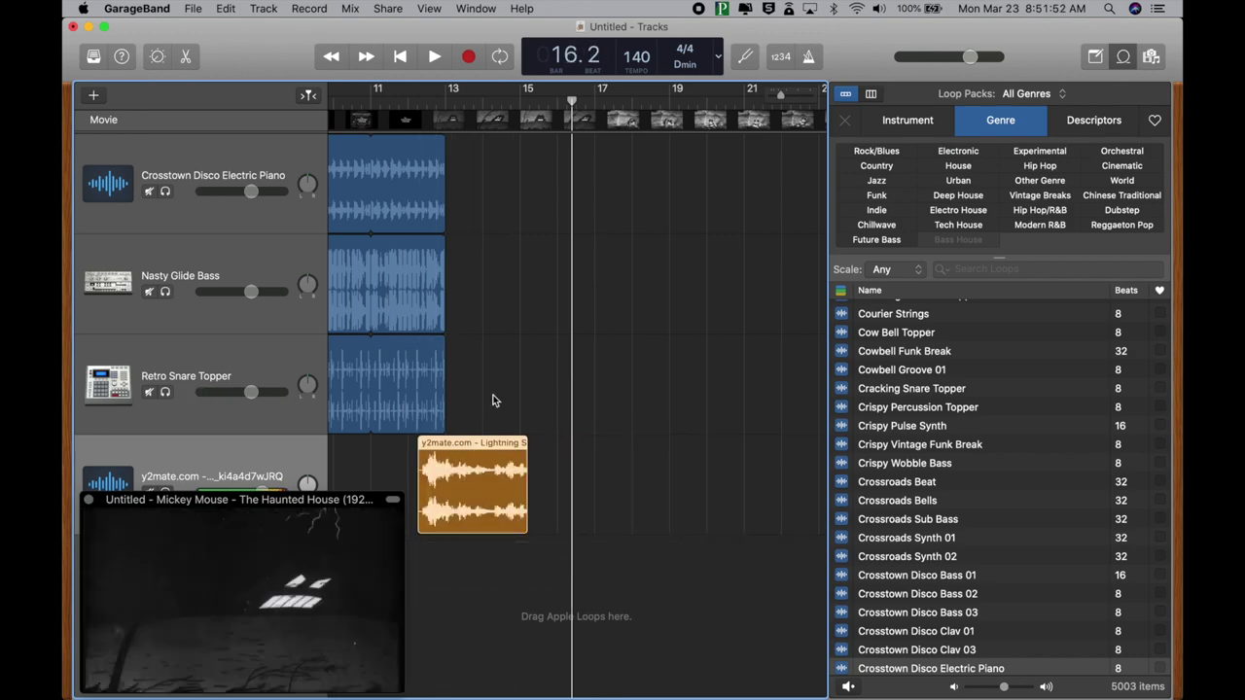
key(space)
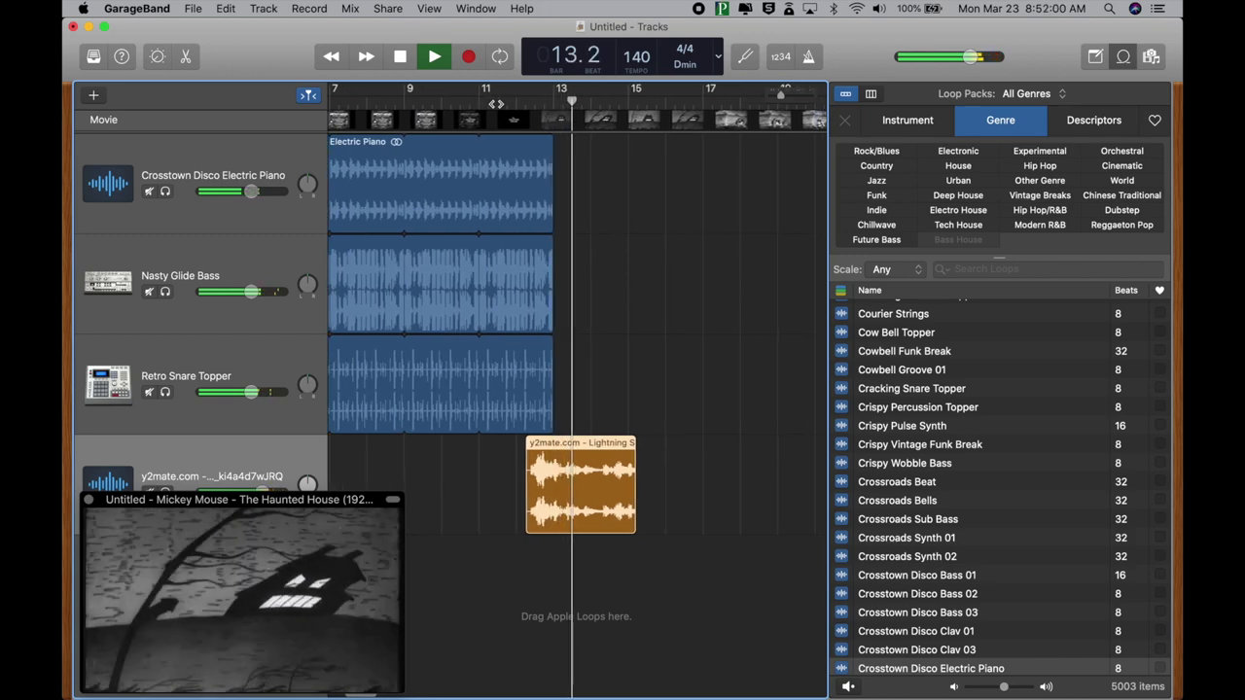
Move the orange lightning sound-effect region later, toward bar 14, and replay it
key(space)
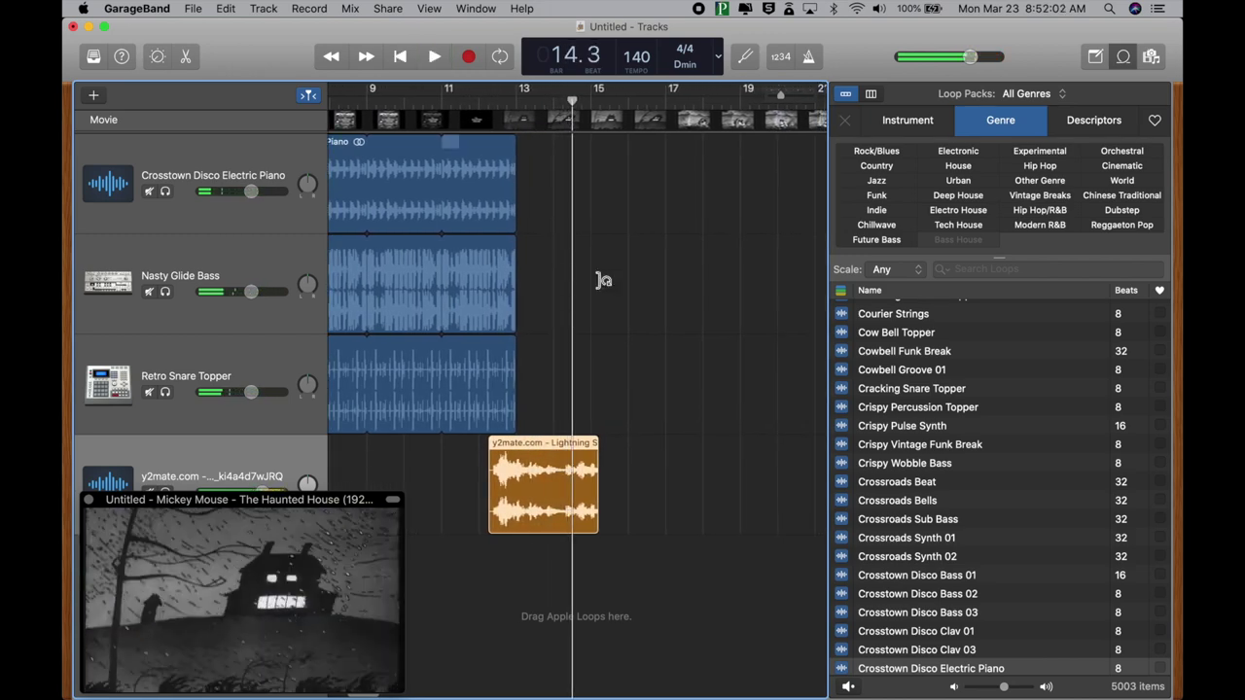
drag(520, 446, 586, 446)
key(space)
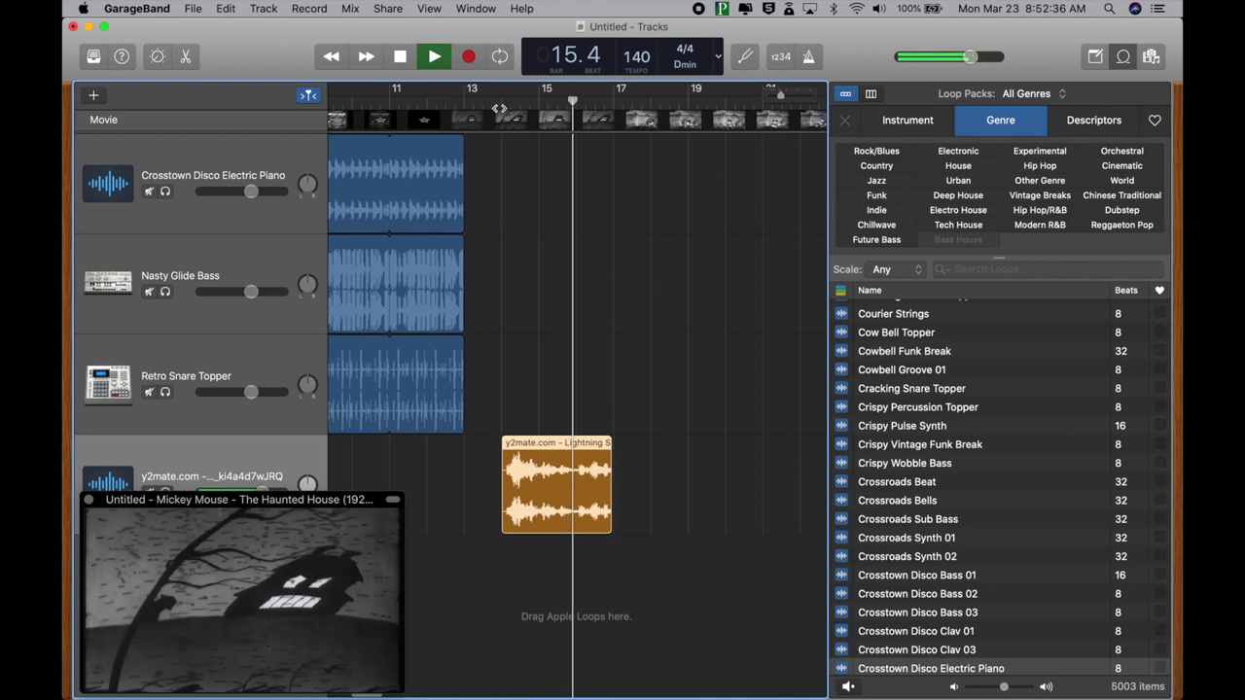
Play from bar 13 to check the thunder syncs with the movie's lightning
key(space)
click(450, 97)
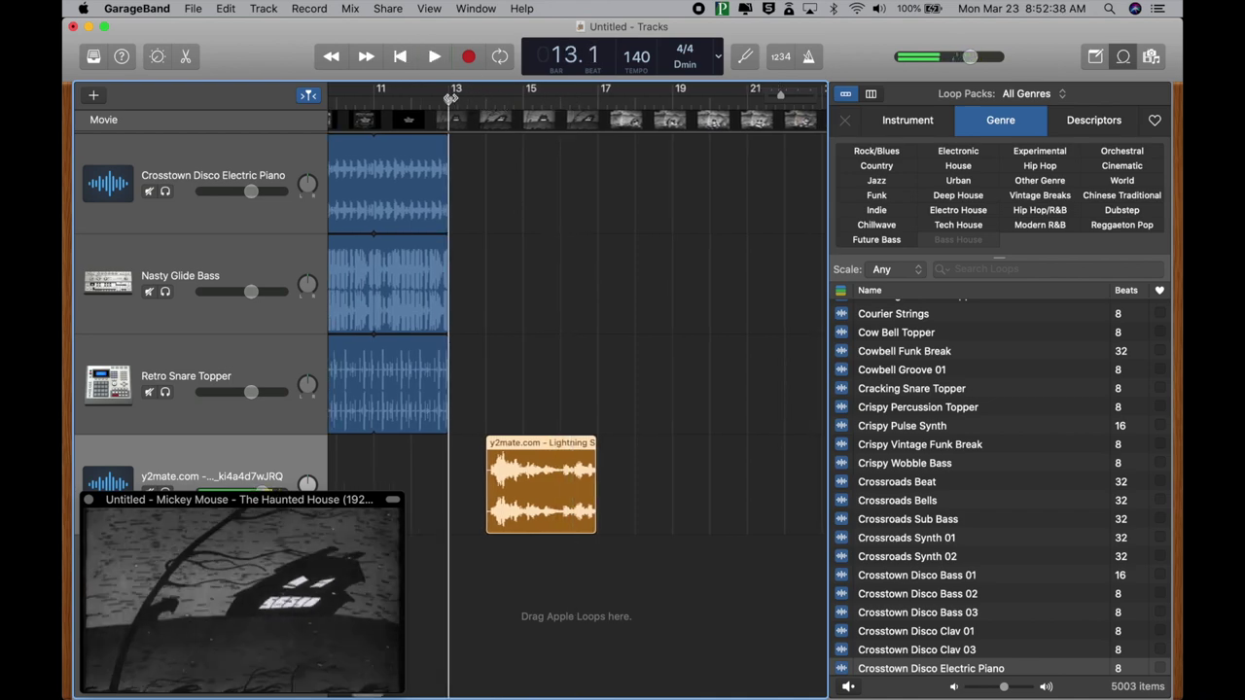
key(space)
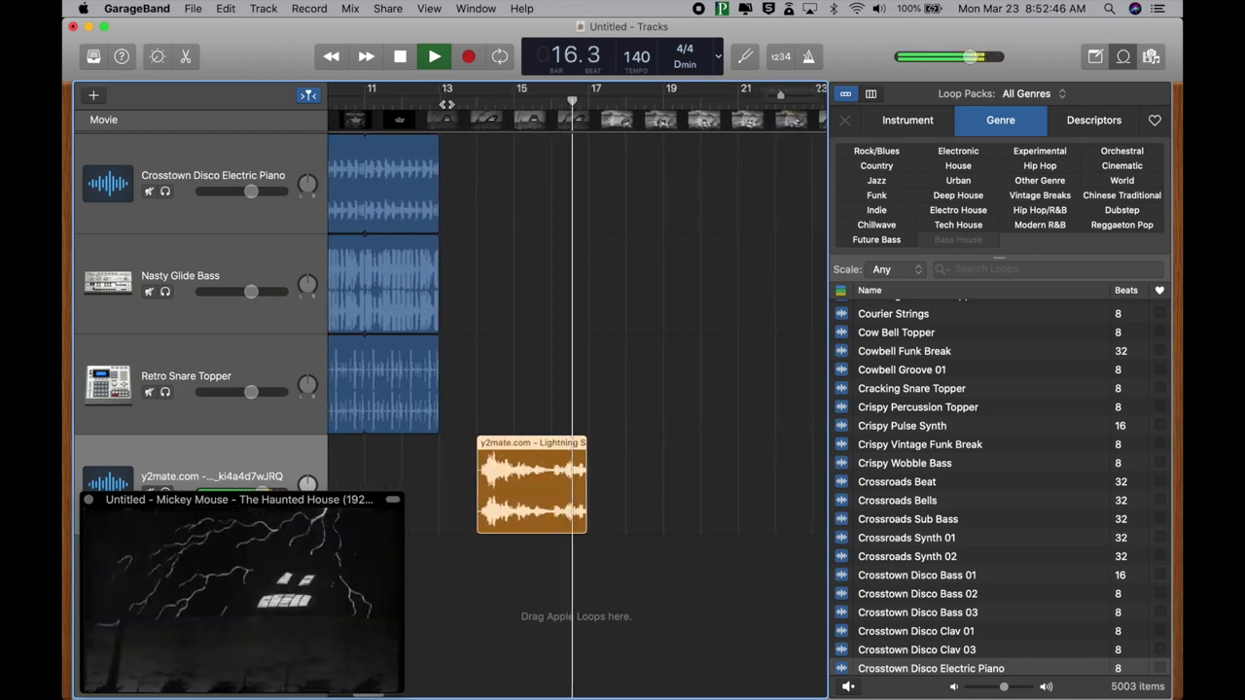
key(space)
scroll(474, 375, left, 5)
Scroll across the piano, bass, snare and lightning regions, then bring up the File > Movie commands
scroll(474, 375, left, 5)
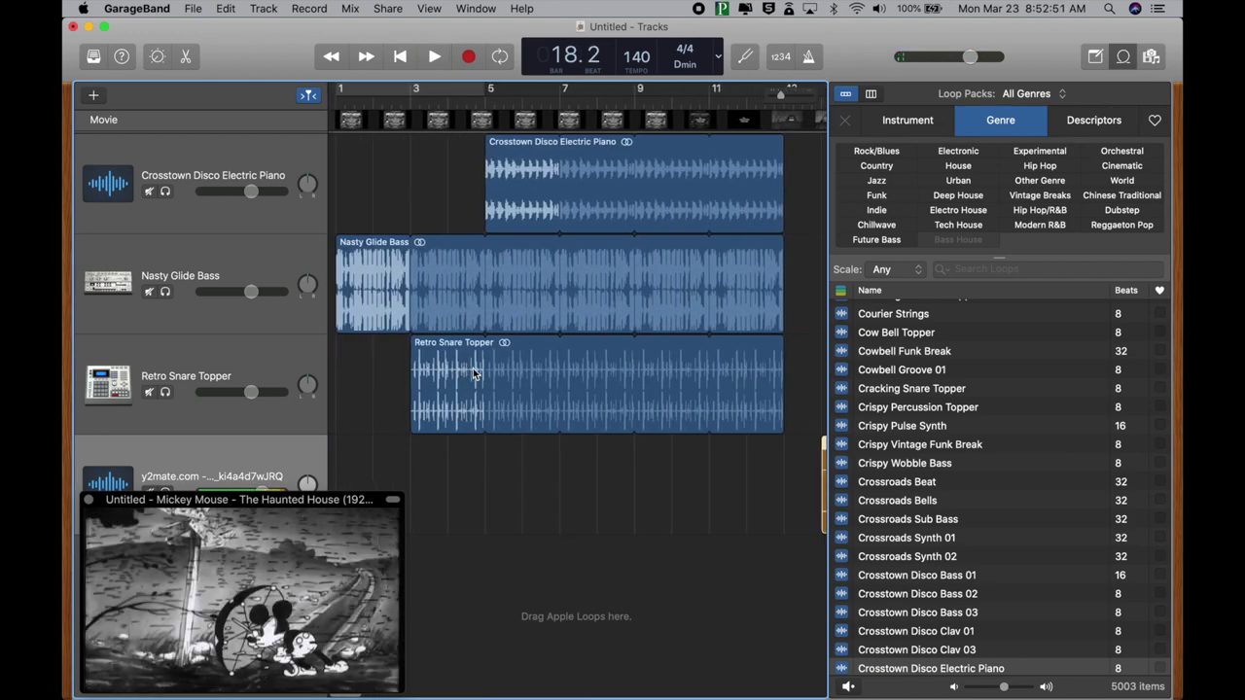
scroll(474, 375, right, 10)
scroll(474, 375, left, 8)
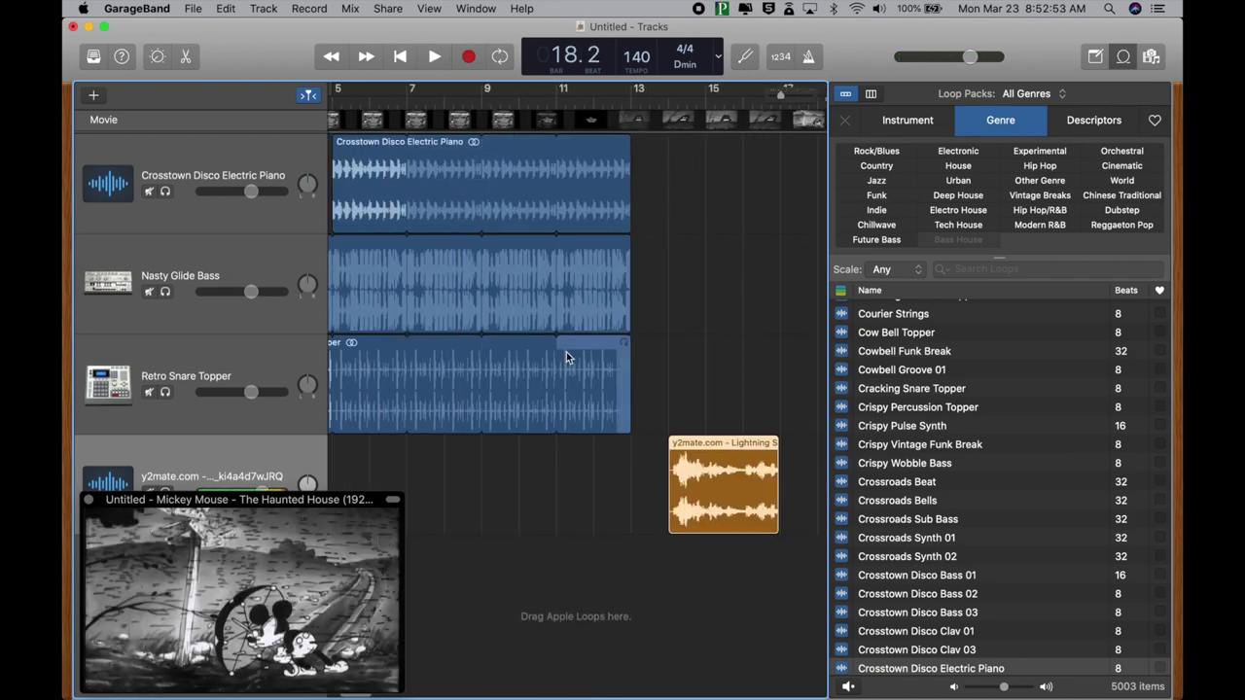
scroll(628, 261, right, 5)
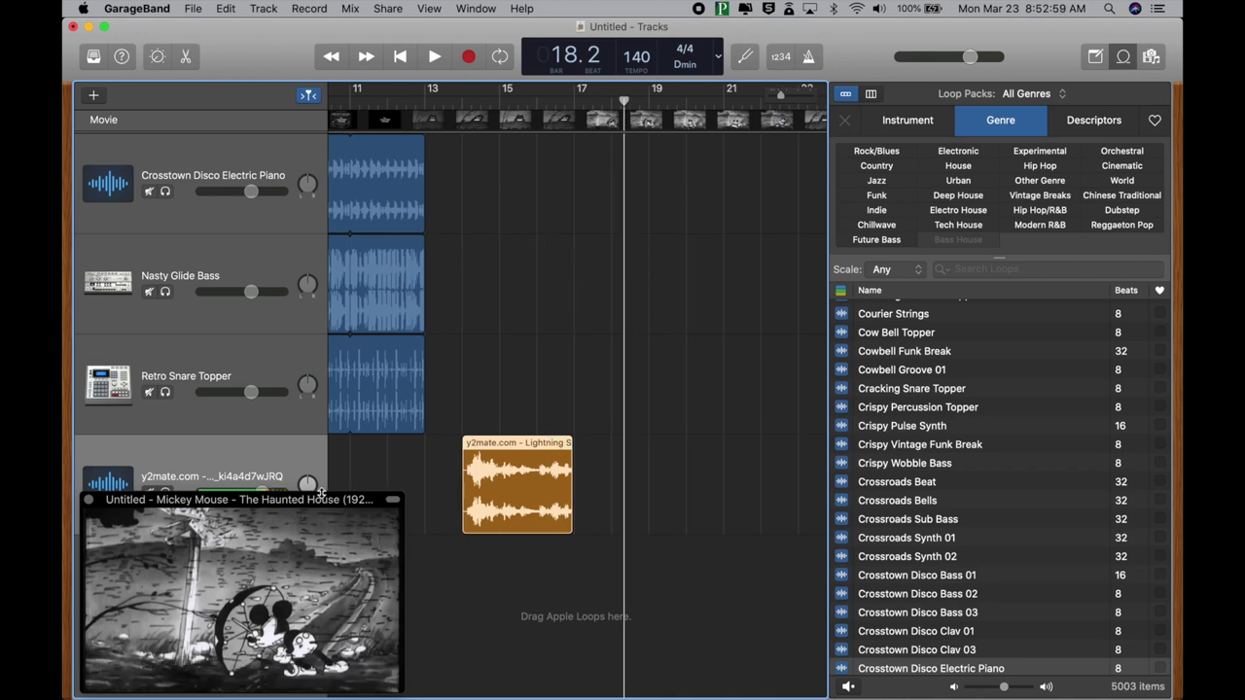
scroll(598, 337, left, 8)
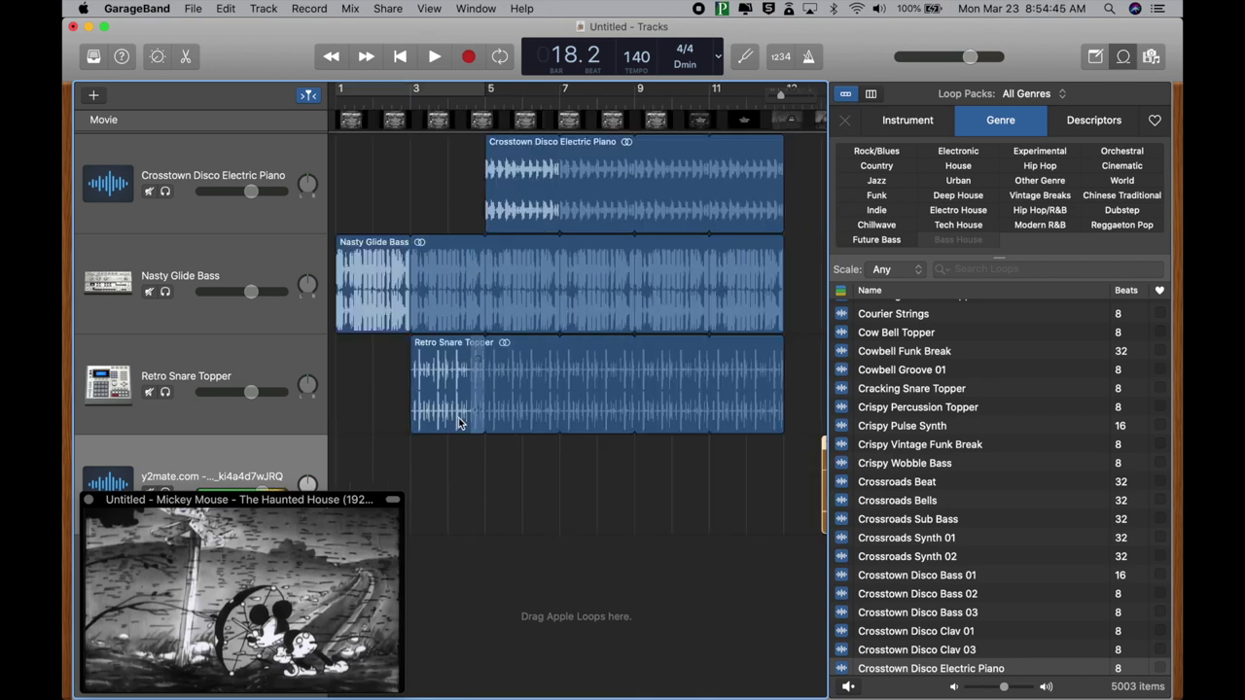
scroll(460, 422, right, 3)
click(194, 9)
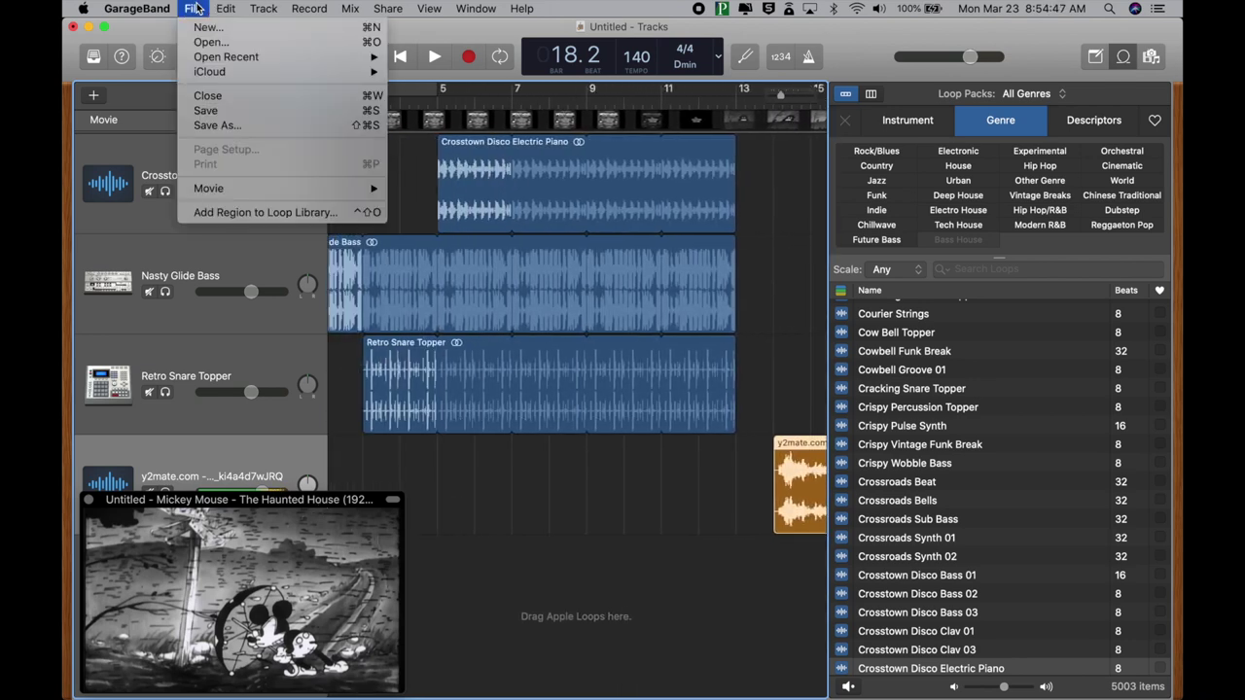
mouse_move(208, 188)
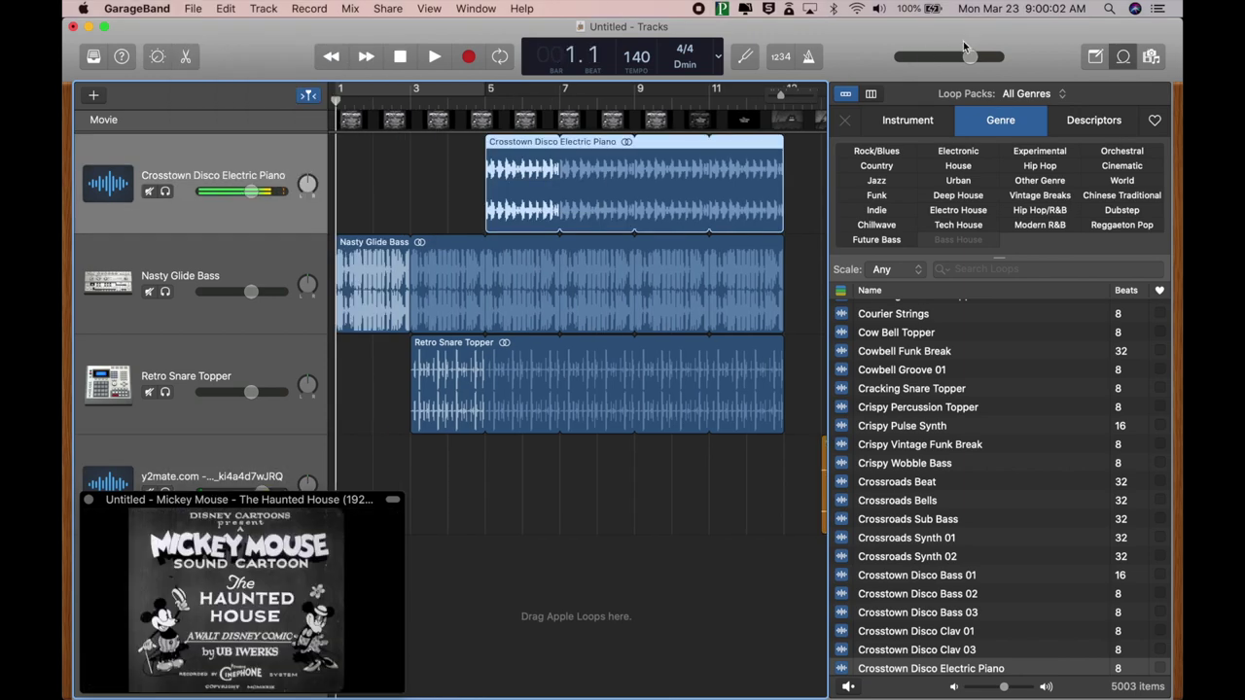
drag(942, 37, 725, 37)
mouse_move(323, 675)
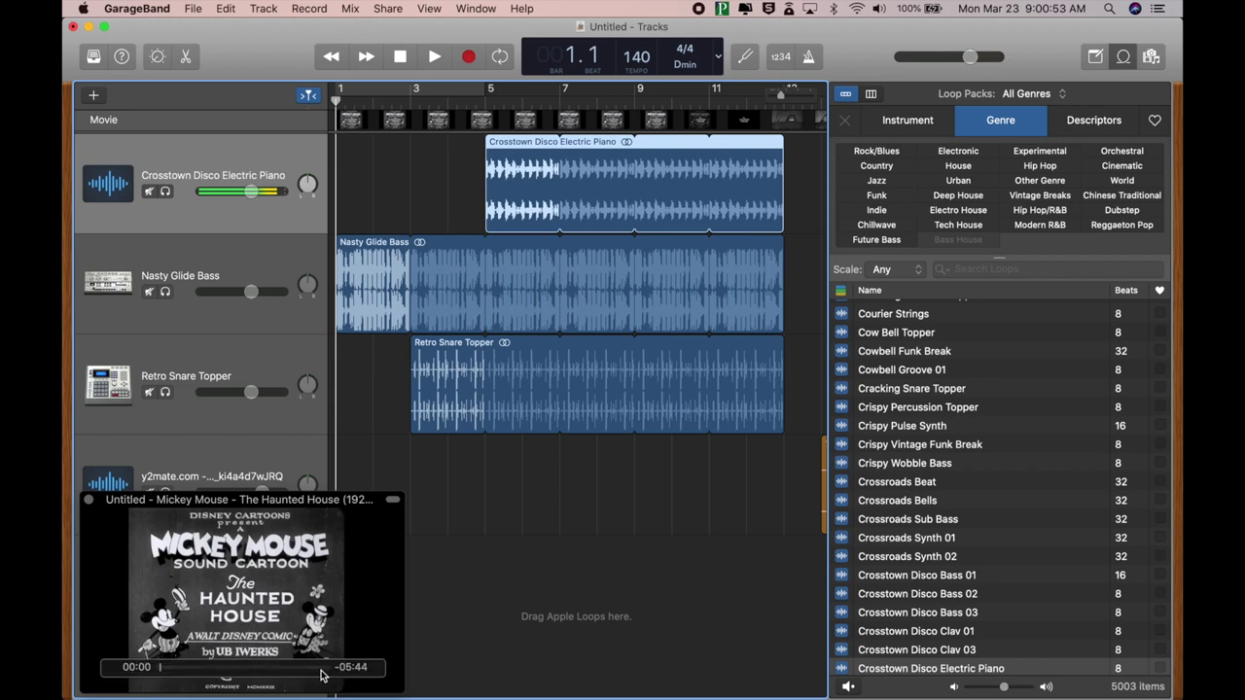